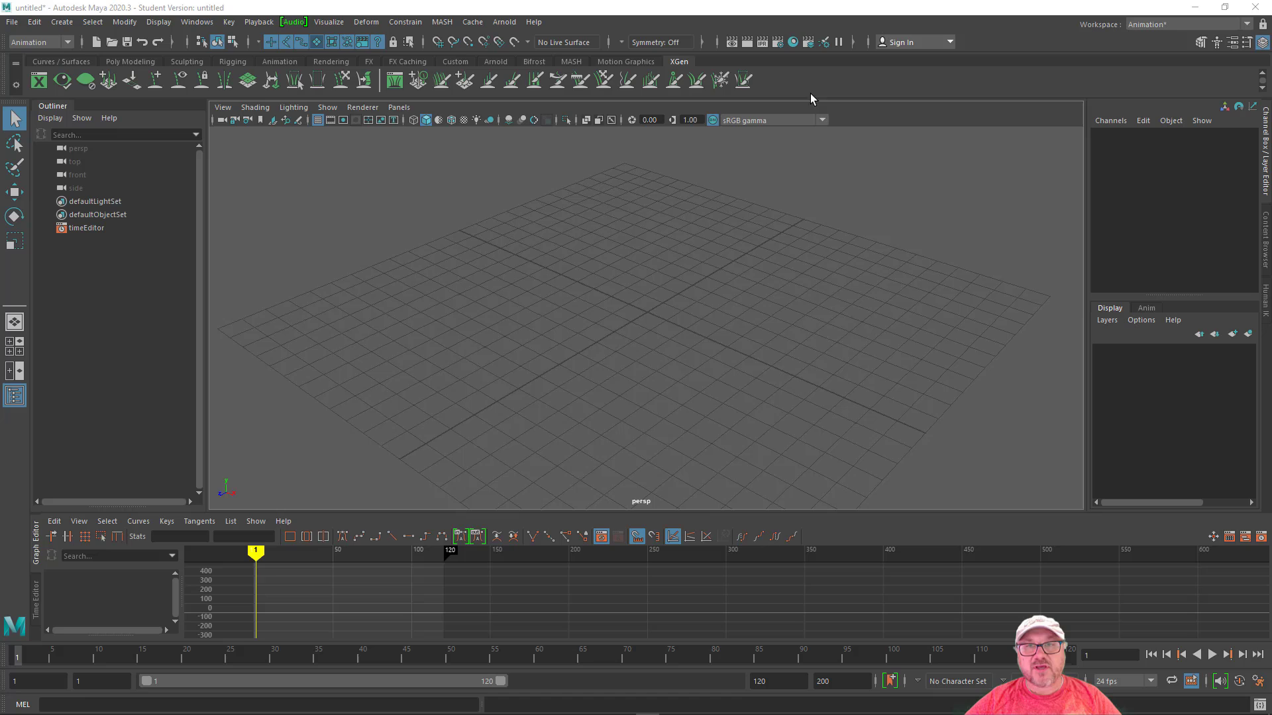
Browse the Motion Graphics, MASH, Bifrost, Rigging, Animation and XGen shelf tabs
{"action": "left_click", "coordinate": [643, 62]}
{"action": "left_click", "coordinate": [571, 62]}
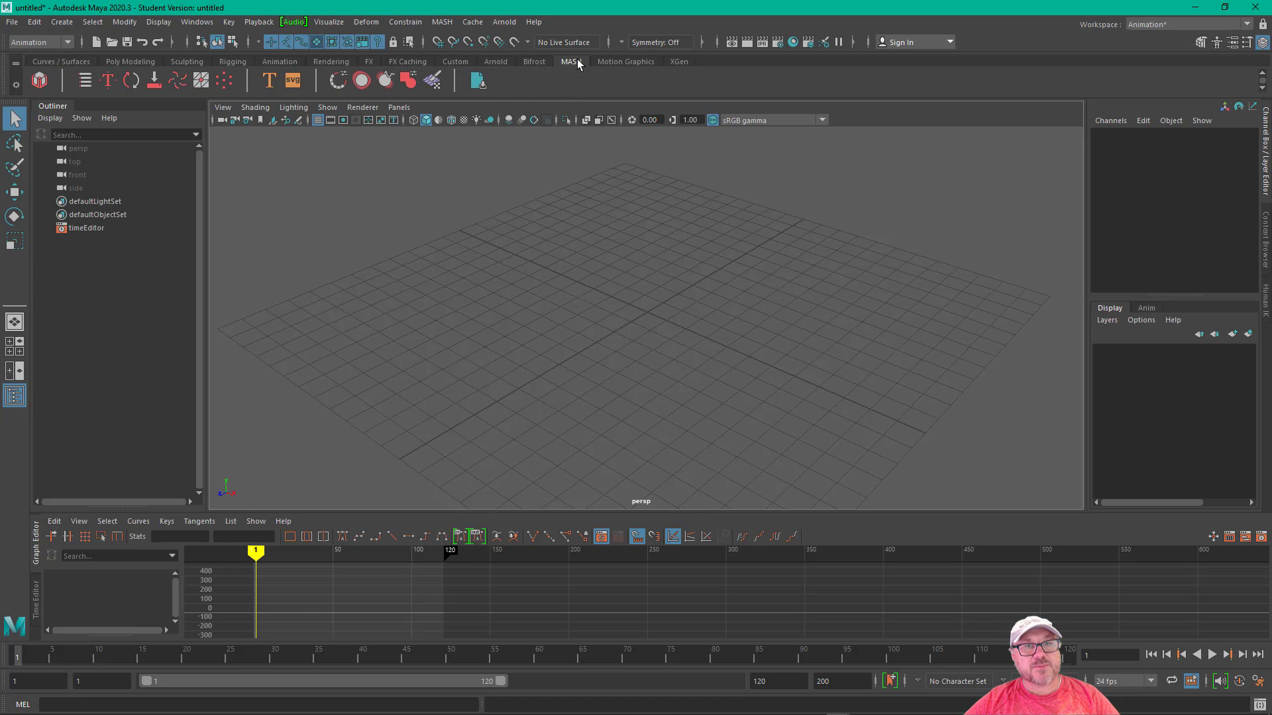
{"action": "left_click", "coordinate": [533, 62]}
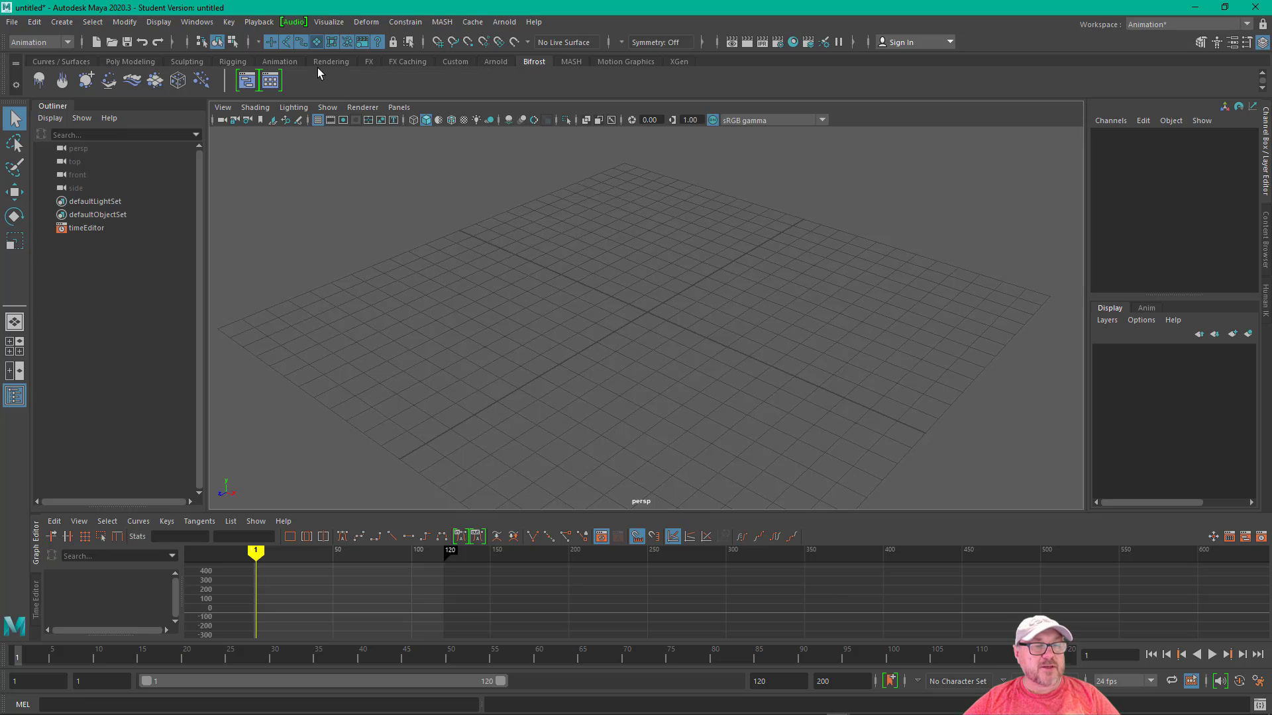
{"action": "left_click", "coordinate": [233, 63]}
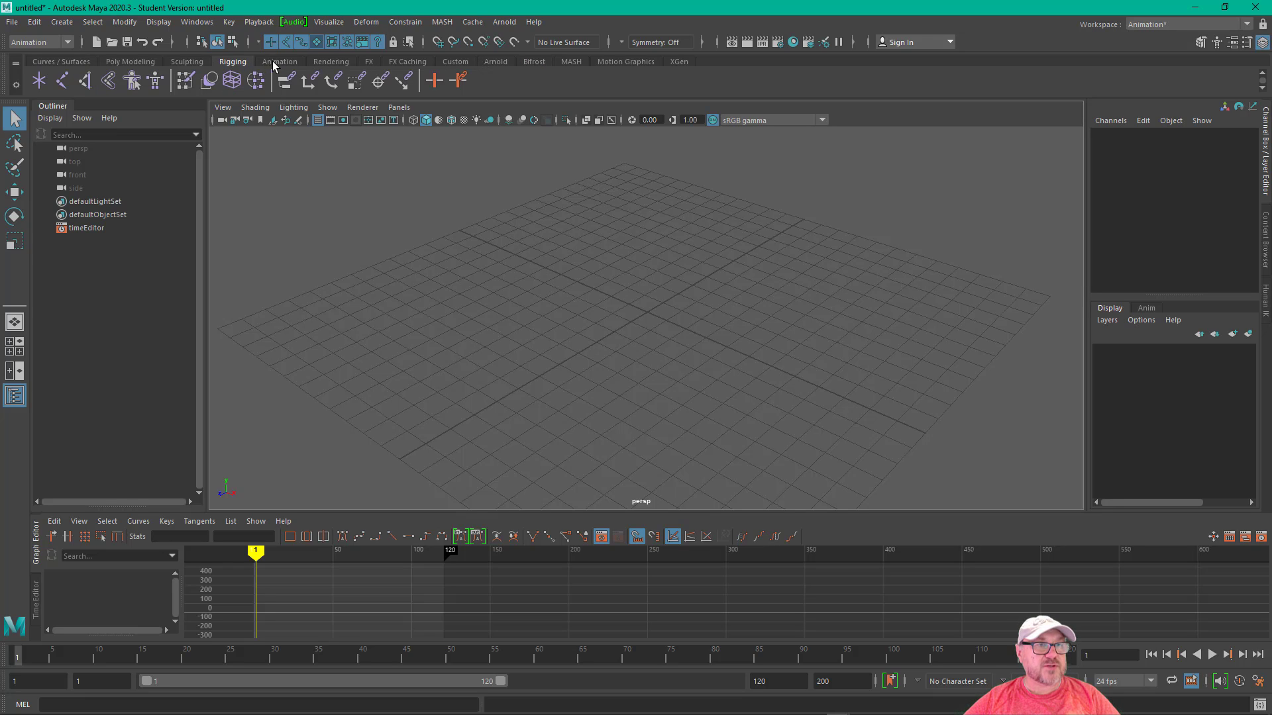
{"action": "left_click", "coordinate": [274, 62]}
{"action": "left_click", "coordinate": [681, 61]}
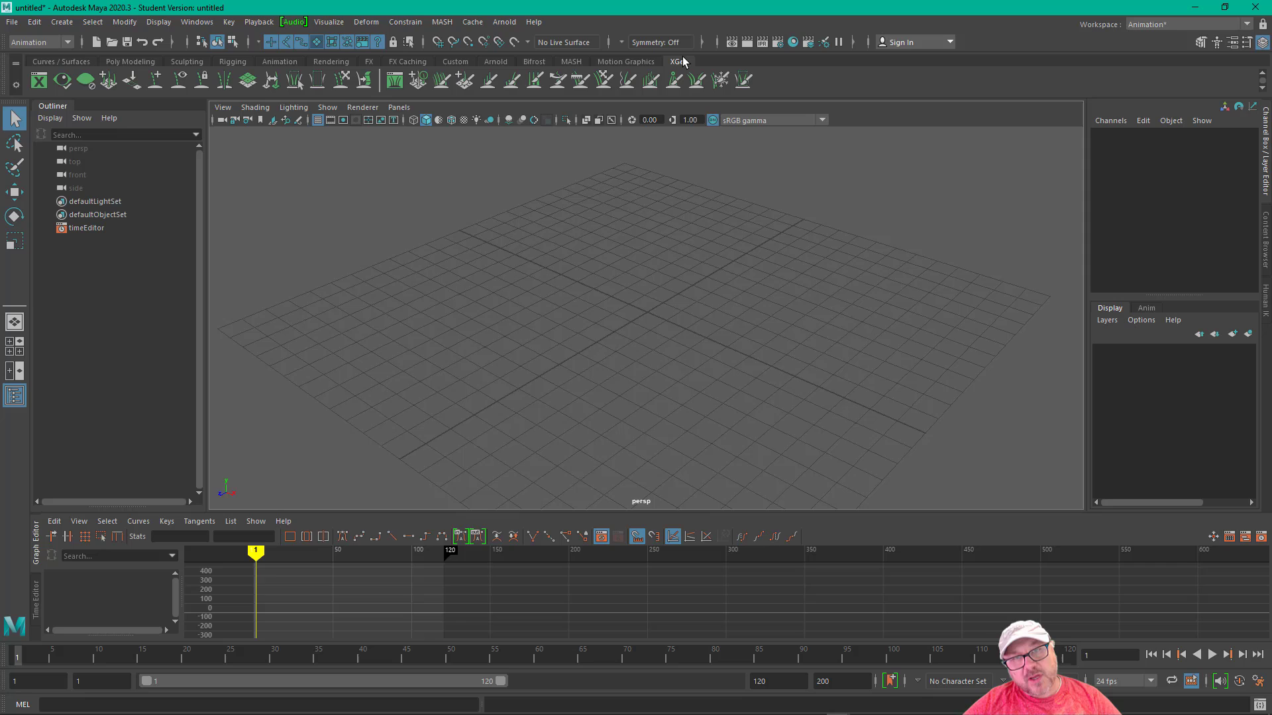
Check the workspace list and menu sets, keeping the Animation workspace and Animation menu set
{"action": "left_click", "coordinate": [197, 22]}
{"action": "mouse_move", "coordinate": [222, 48]}
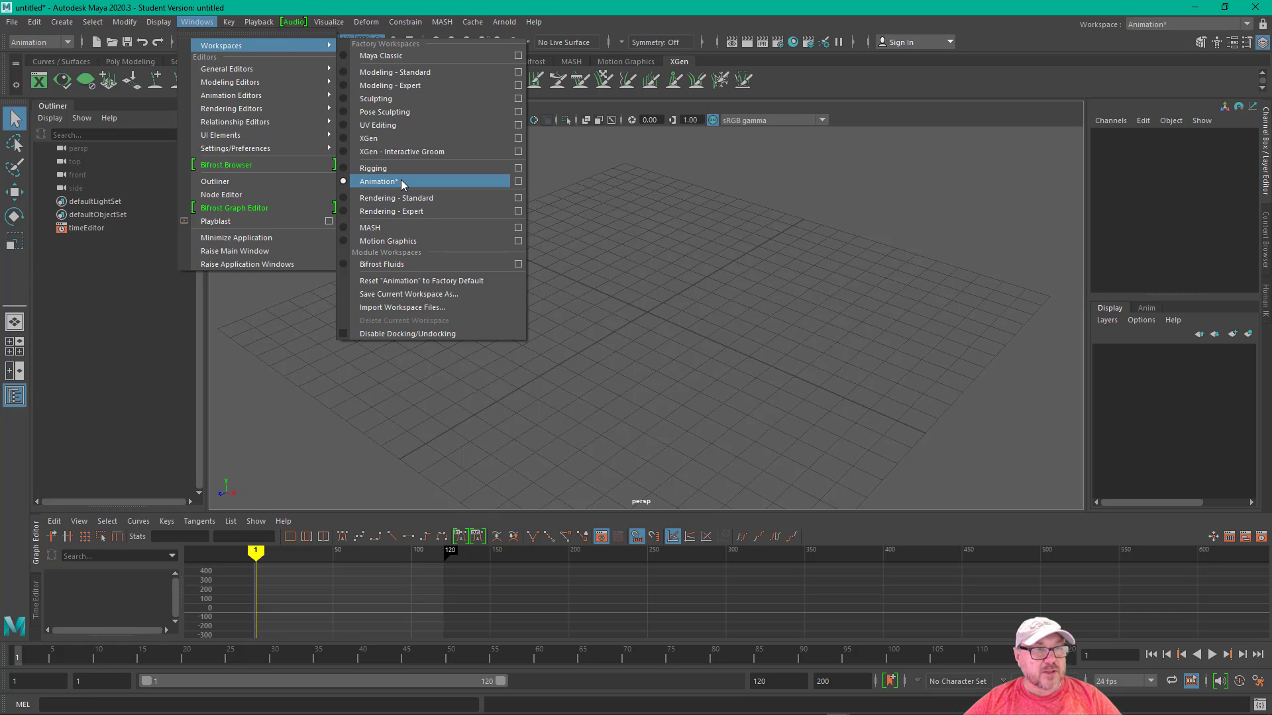
{"action": "left_click", "coordinate": [400, 181]}
{"action": "left_click", "coordinate": [68, 42]}
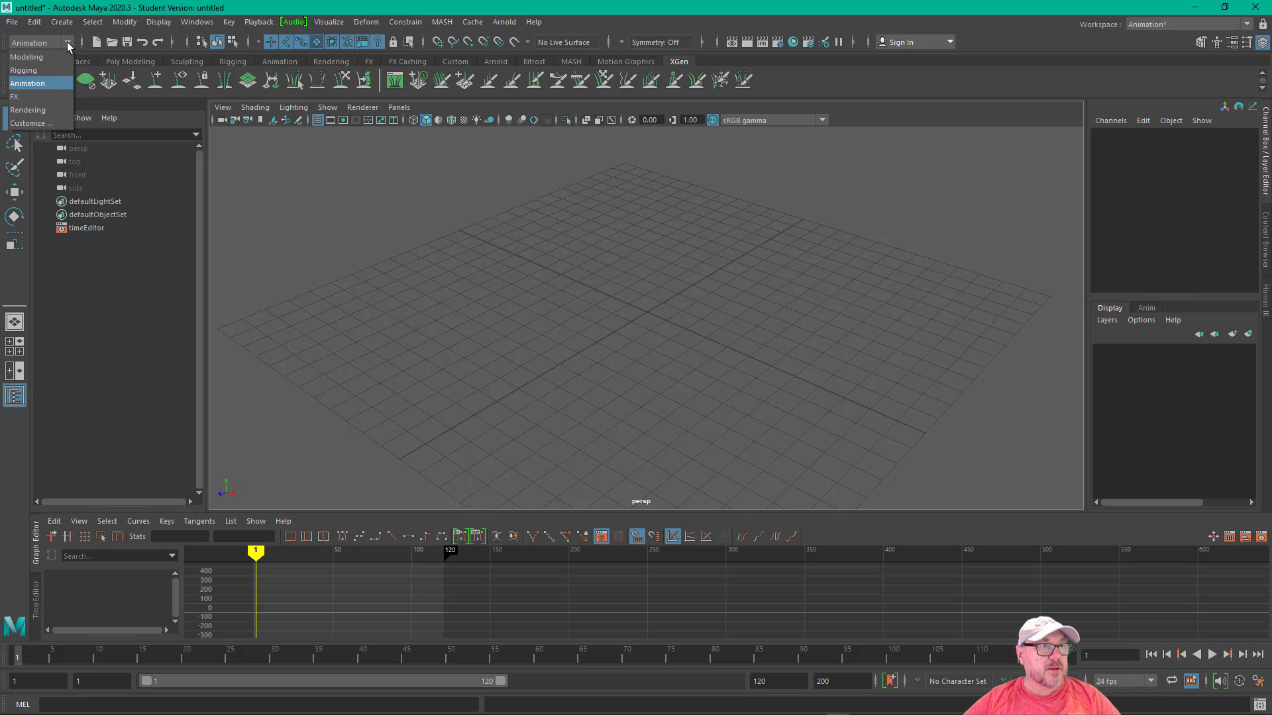
{"action": "left_click", "coordinate": [51, 86]}
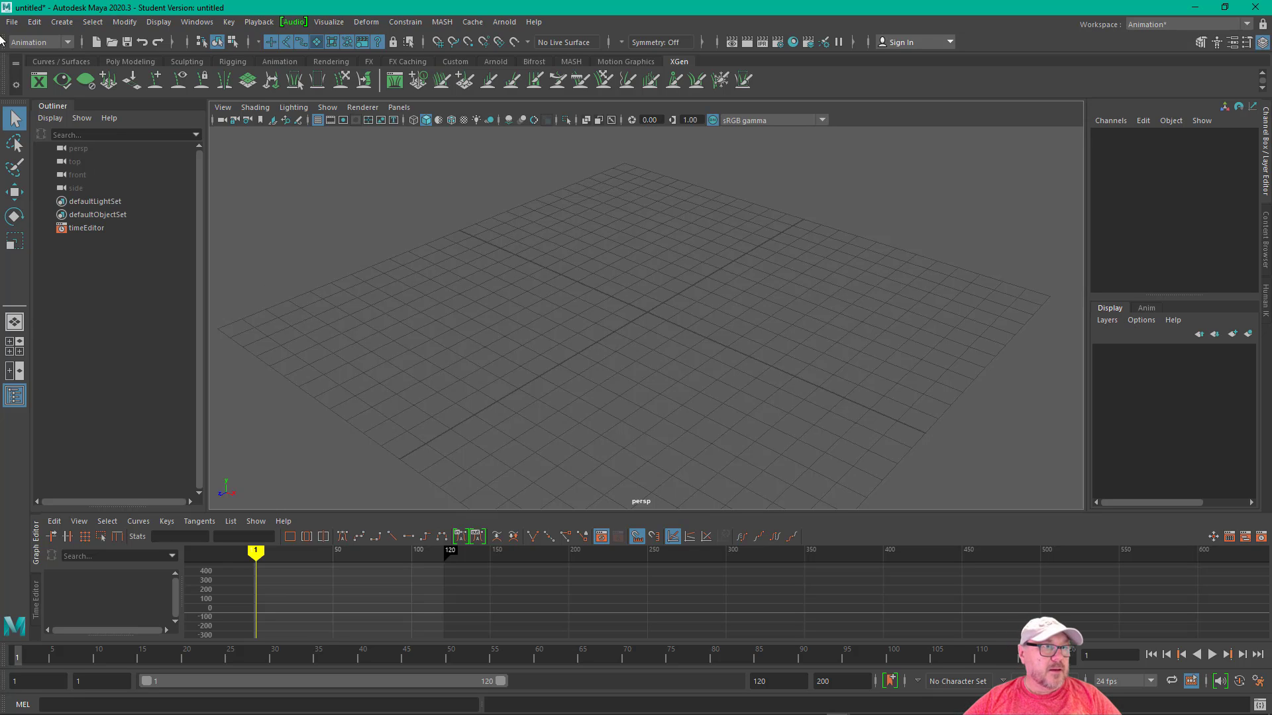
Create a new shelf named MocapEdit from the shelf gear menu
{"action": "left_click", "coordinate": [15, 85]}
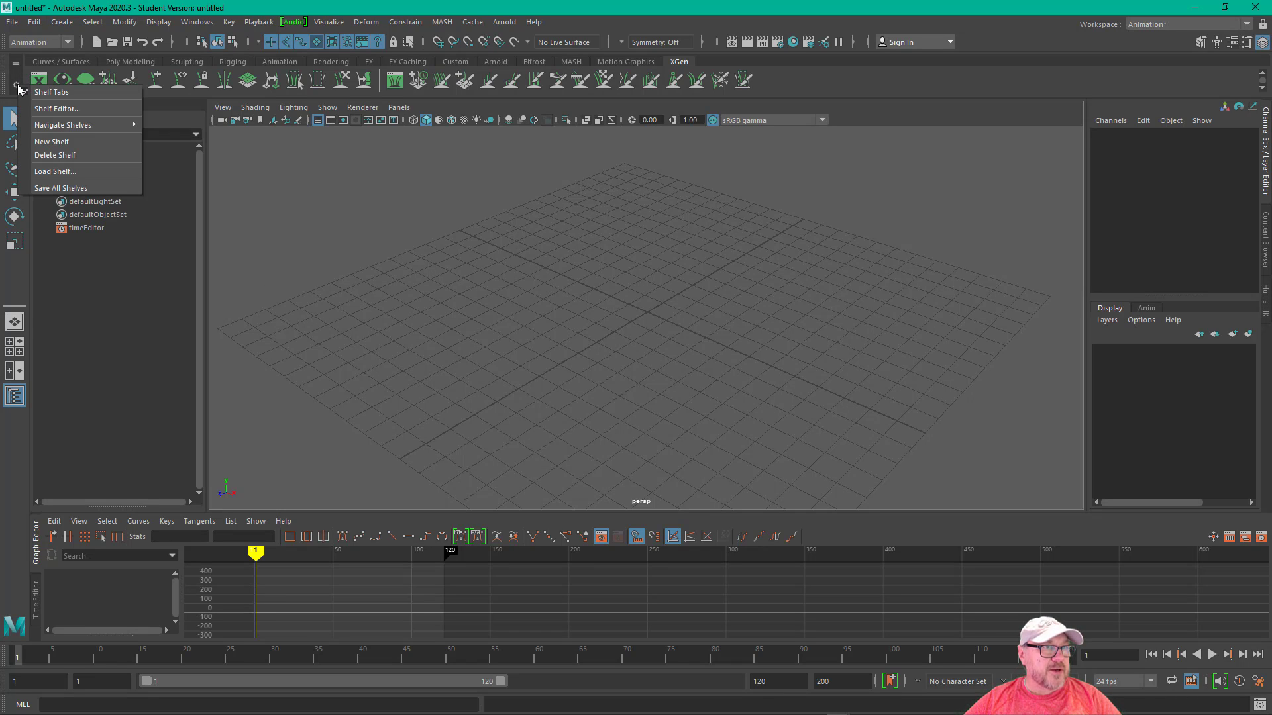
{"action": "left_click", "coordinate": [82, 141]}
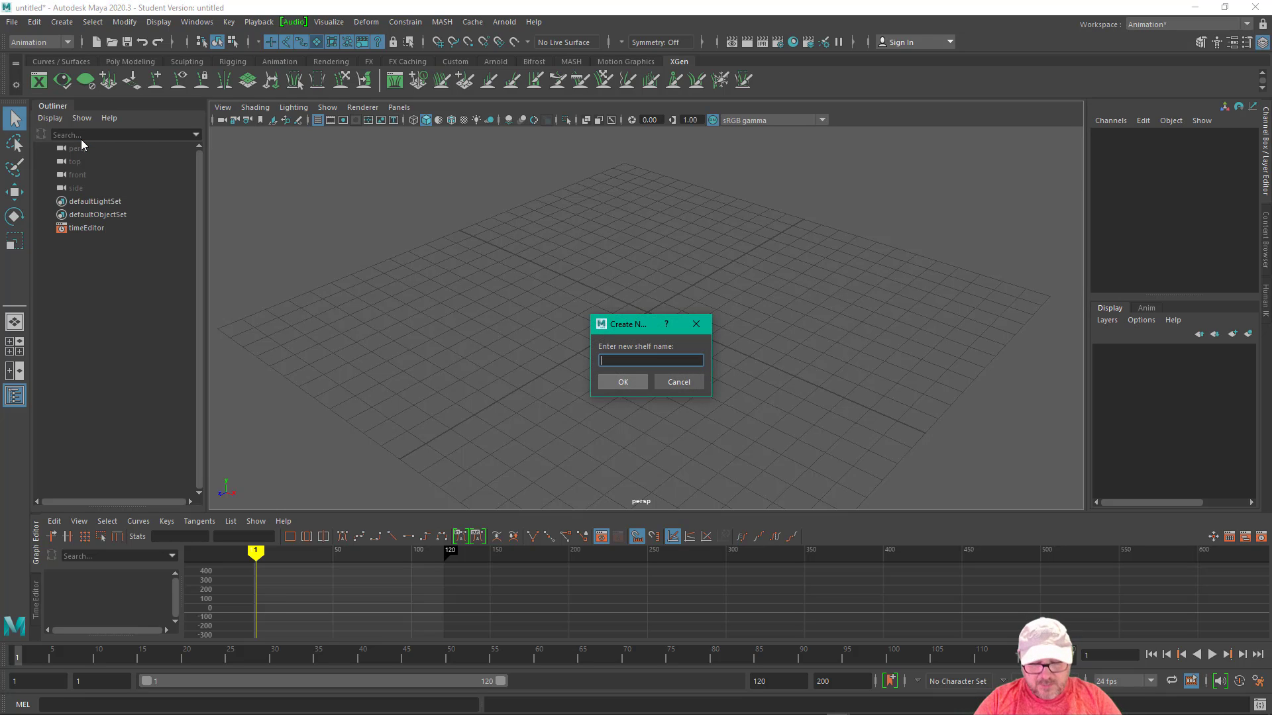
{"action": "type", "text": "Moca"}
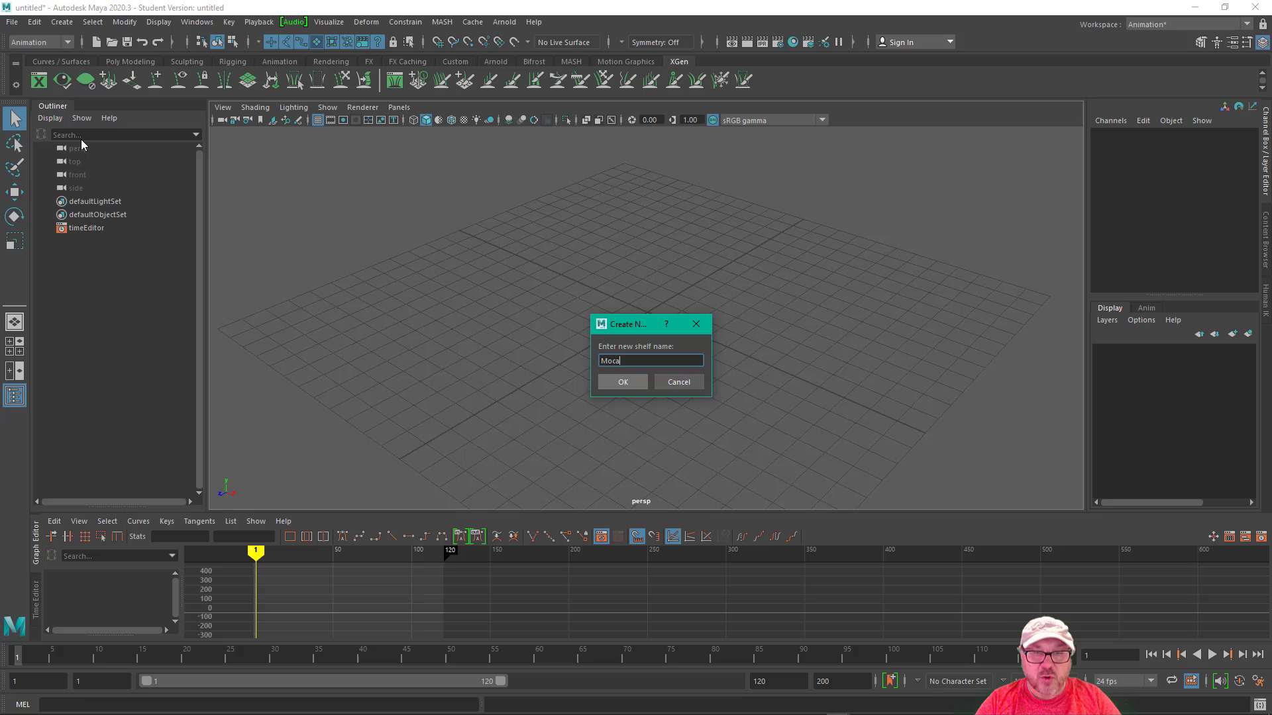
{"action": "type", "text": "pEdit"}
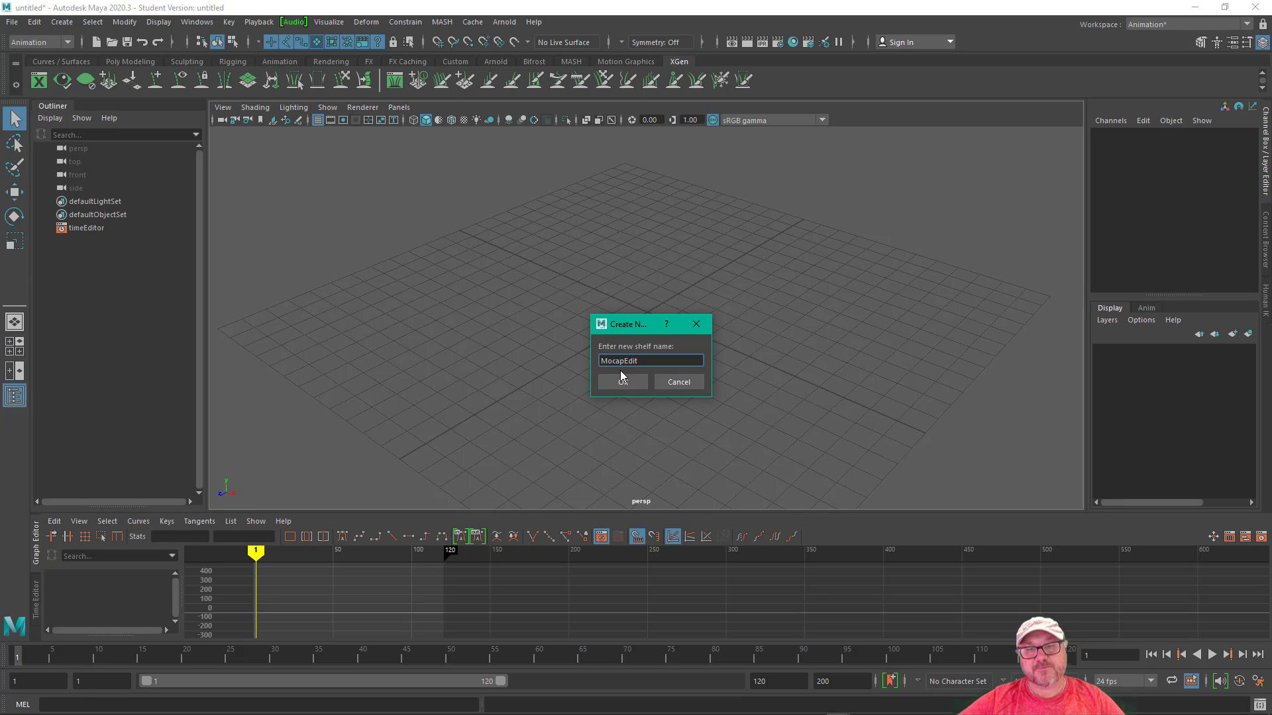
{"action": "left_click", "coordinate": [625, 380]}
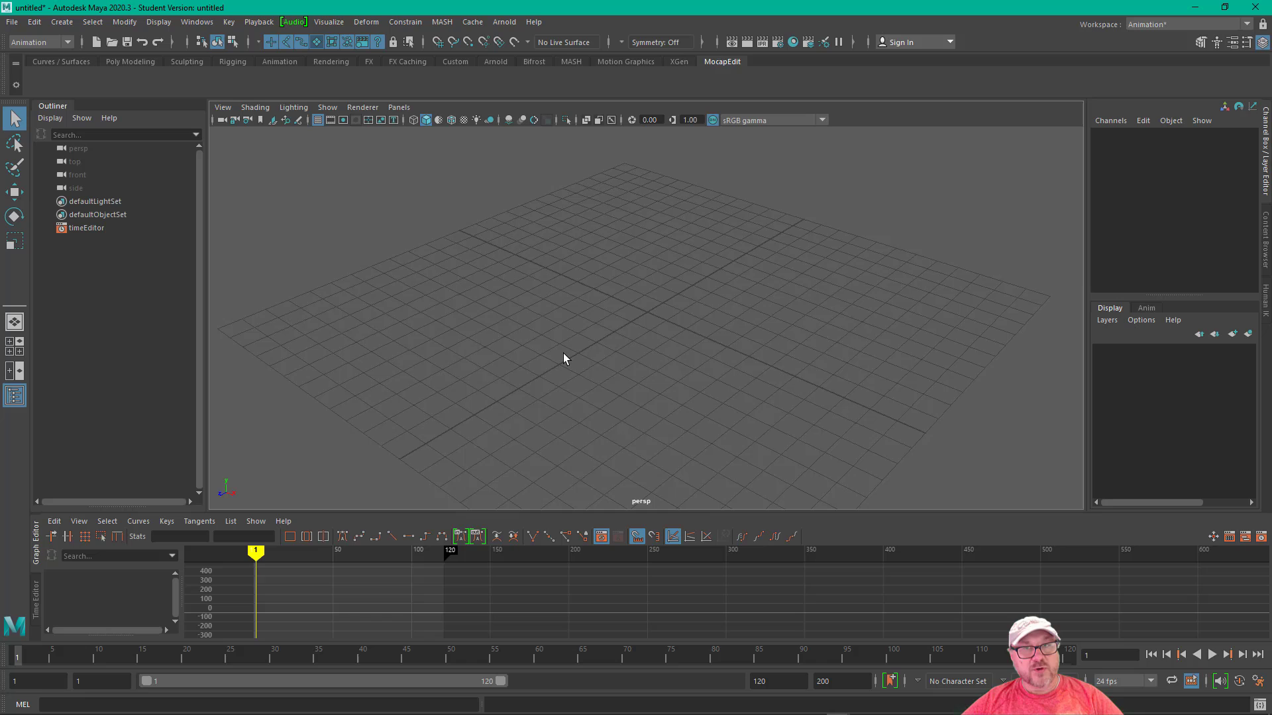
{"action": "key", "text": "alt+Tab"}
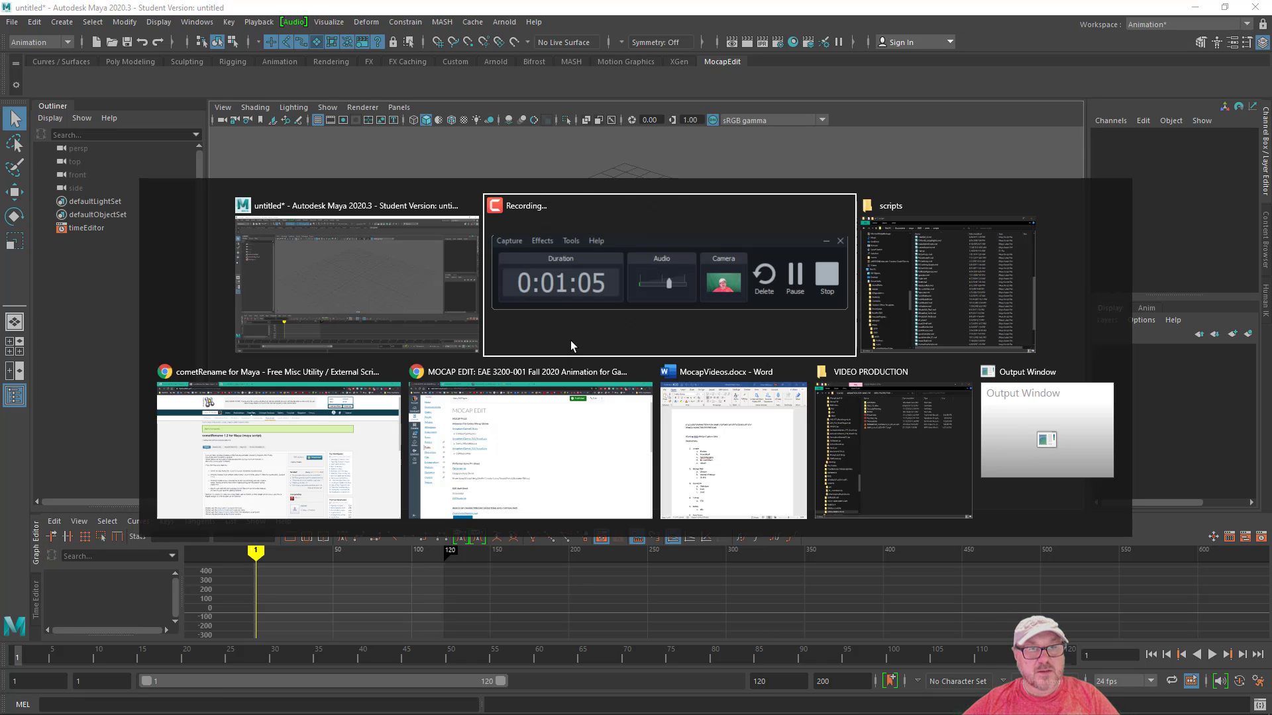
{"action": "key", "text": "Tab"}
{"action": "key", "text": "Tab"}
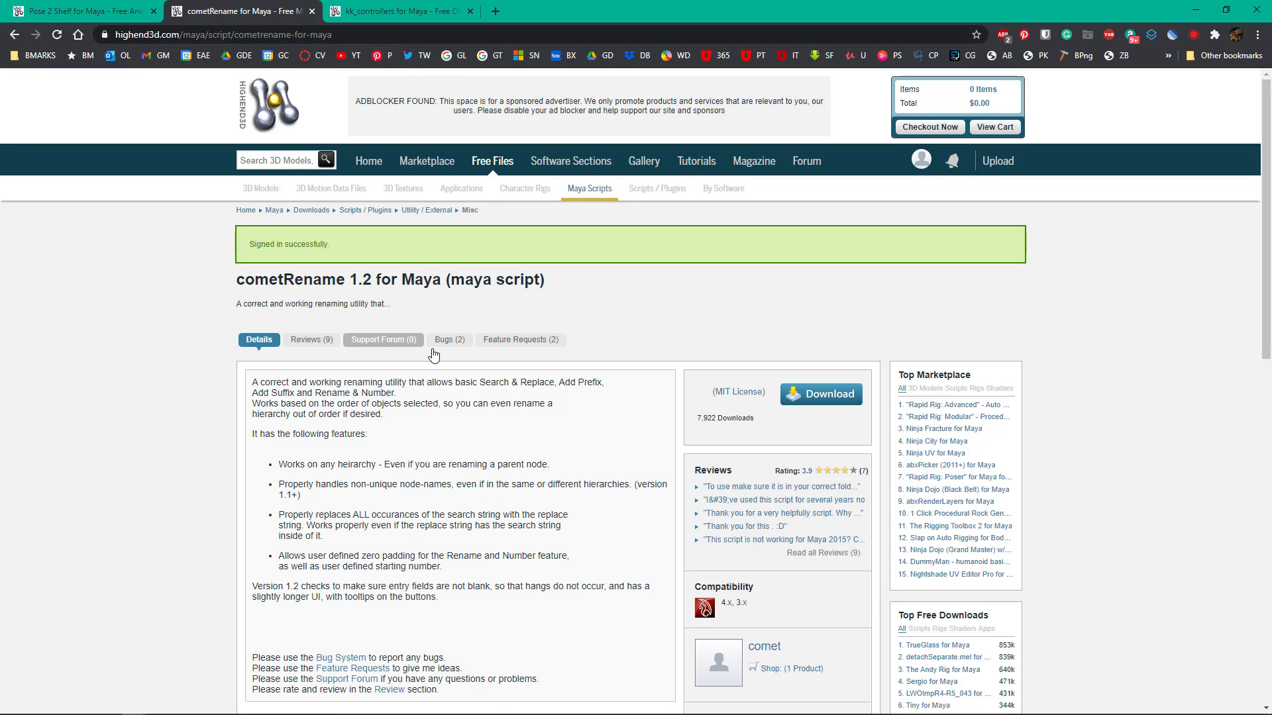
{"action": "scroll", "coordinate": [480, 460], "scroll_direction": "down", "scroll_amount": 2}
{"action": "scroll", "coordinate": [481, 460], "scroll_direction": "up", "scroll_amount": 2}
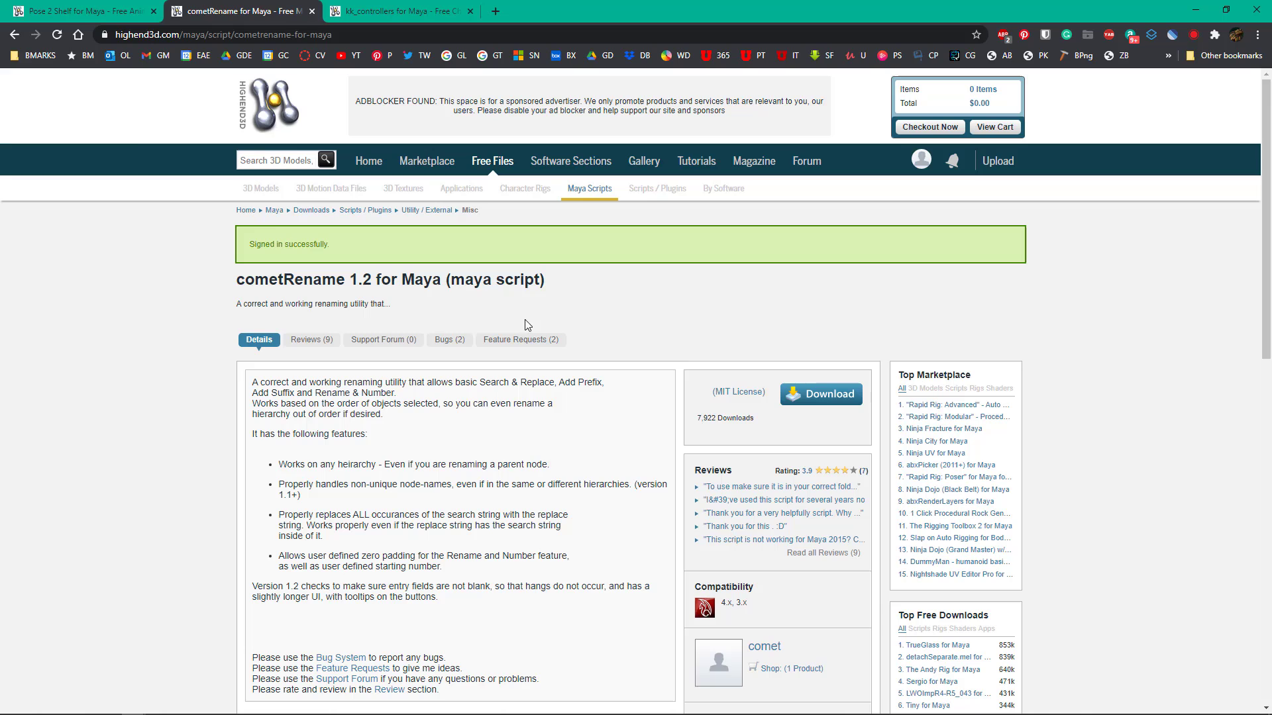
{"action": "key", "text": "ctrl+shift+Tab"}
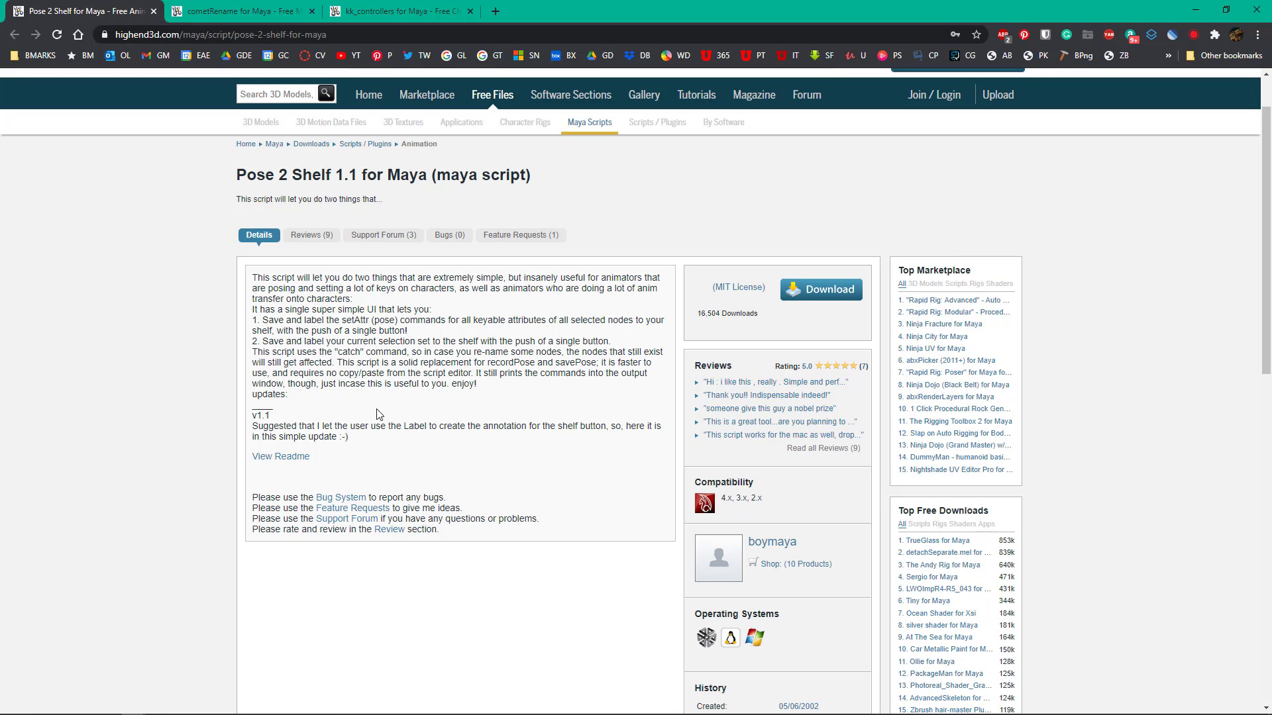
{"action": "key", "text": "alt+Tab"}
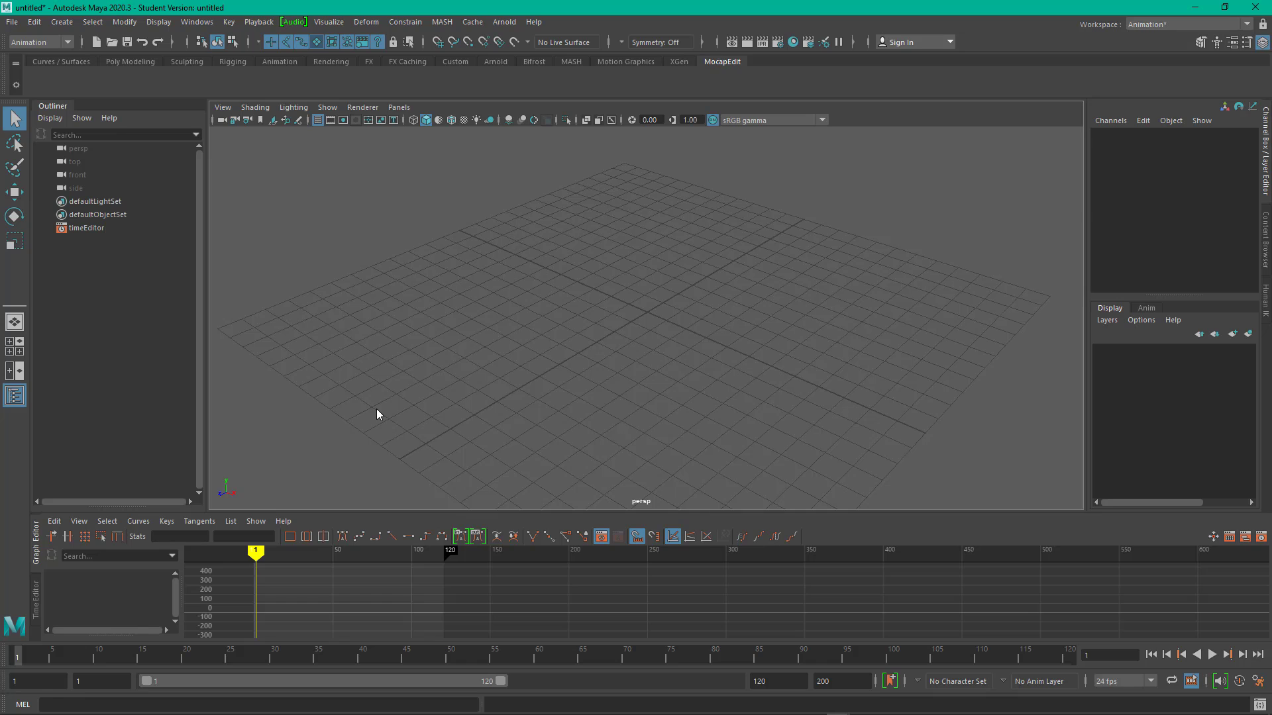
In File Explorer, navigate to the Documents\maya\2020\prefs\scripts folder
{"action": "key", "text": "alt+Tab"}
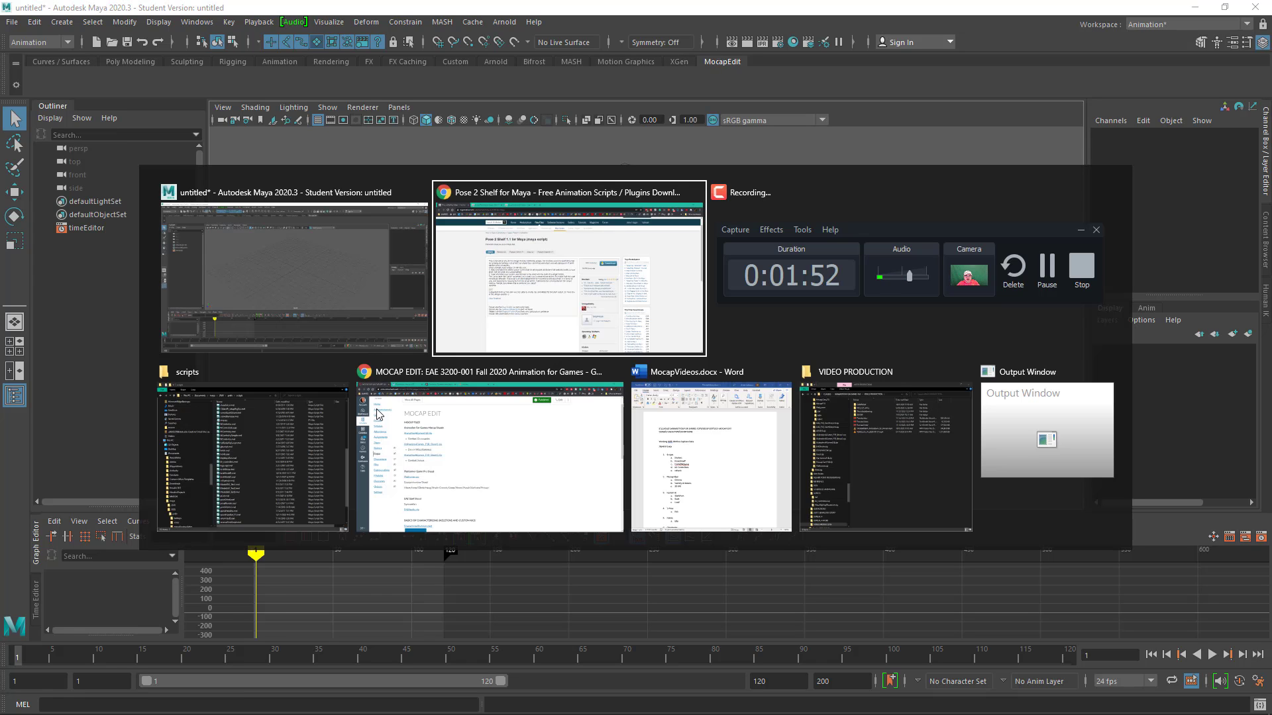
{"action": "key", "text": "alt+Tab"}
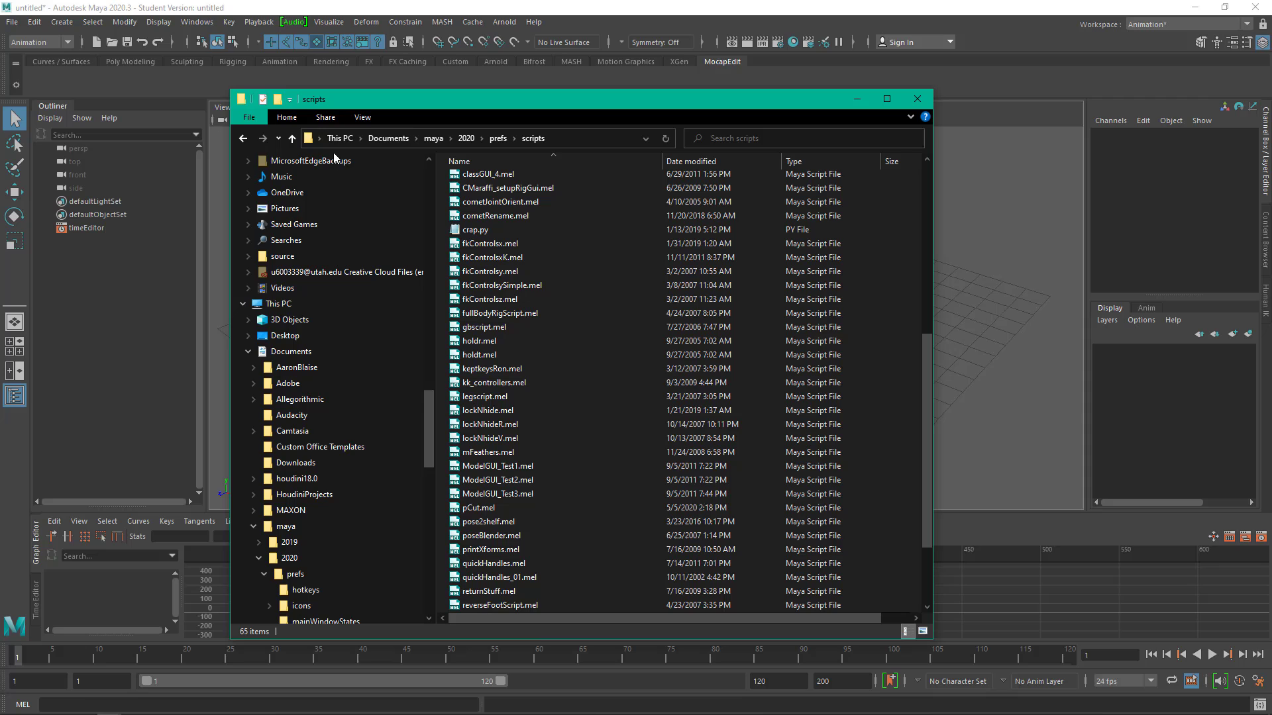
{"action": "left_click", "coordinate": [432, 305]}
{"action": "left_click_drag", "start_coordinate": [432, 304], "coordinate": [446, 153]}
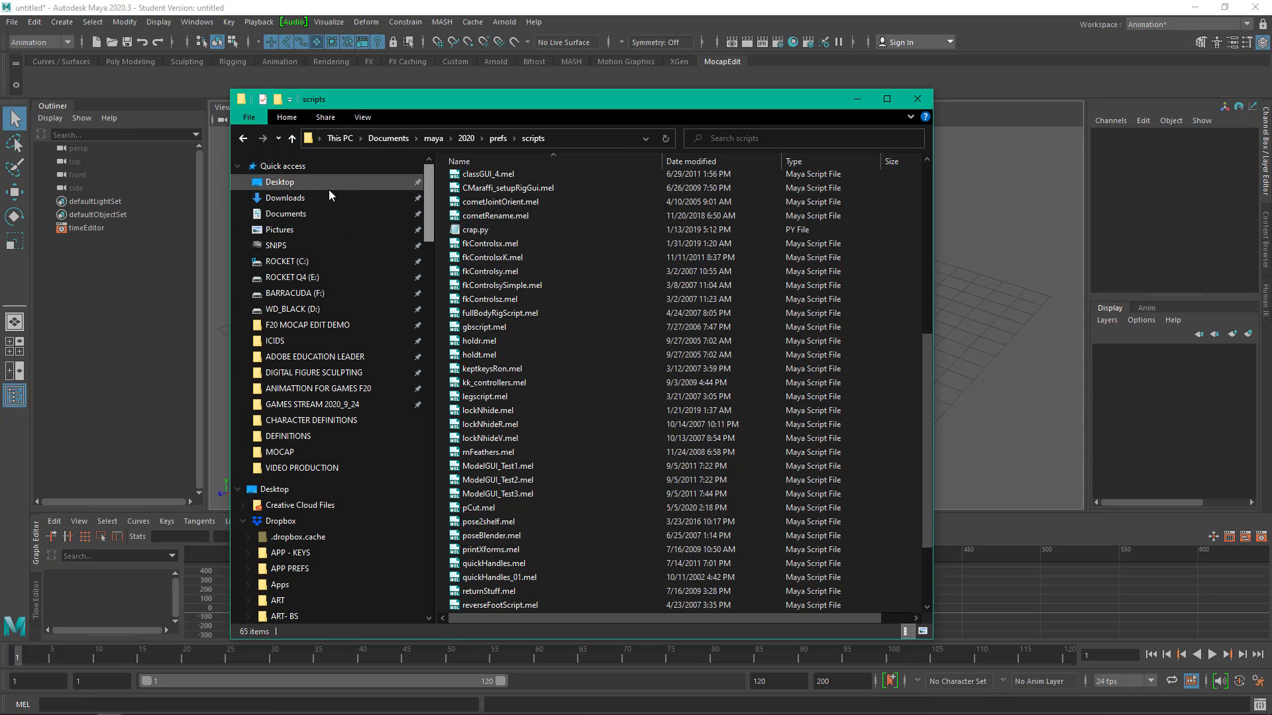
{"action": "left_click", "coordinate": [295, 209]}
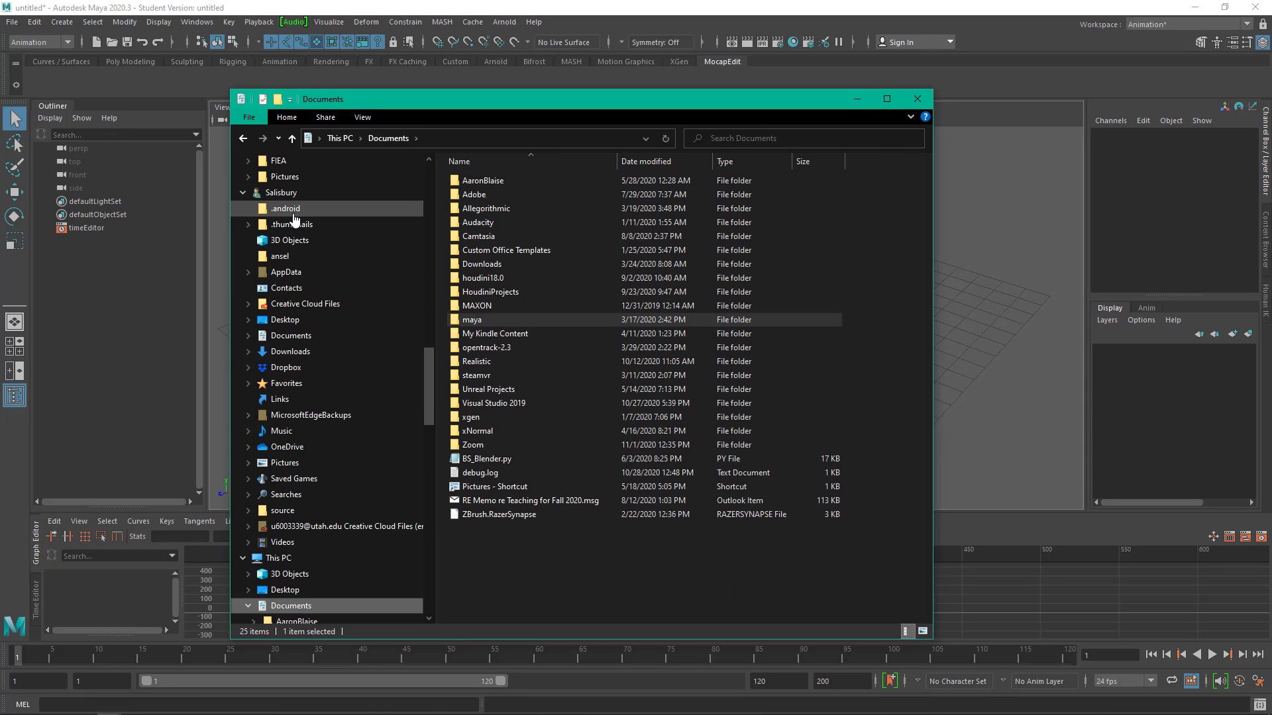
{"action": "double_click", "coordinate": [491, 322]}
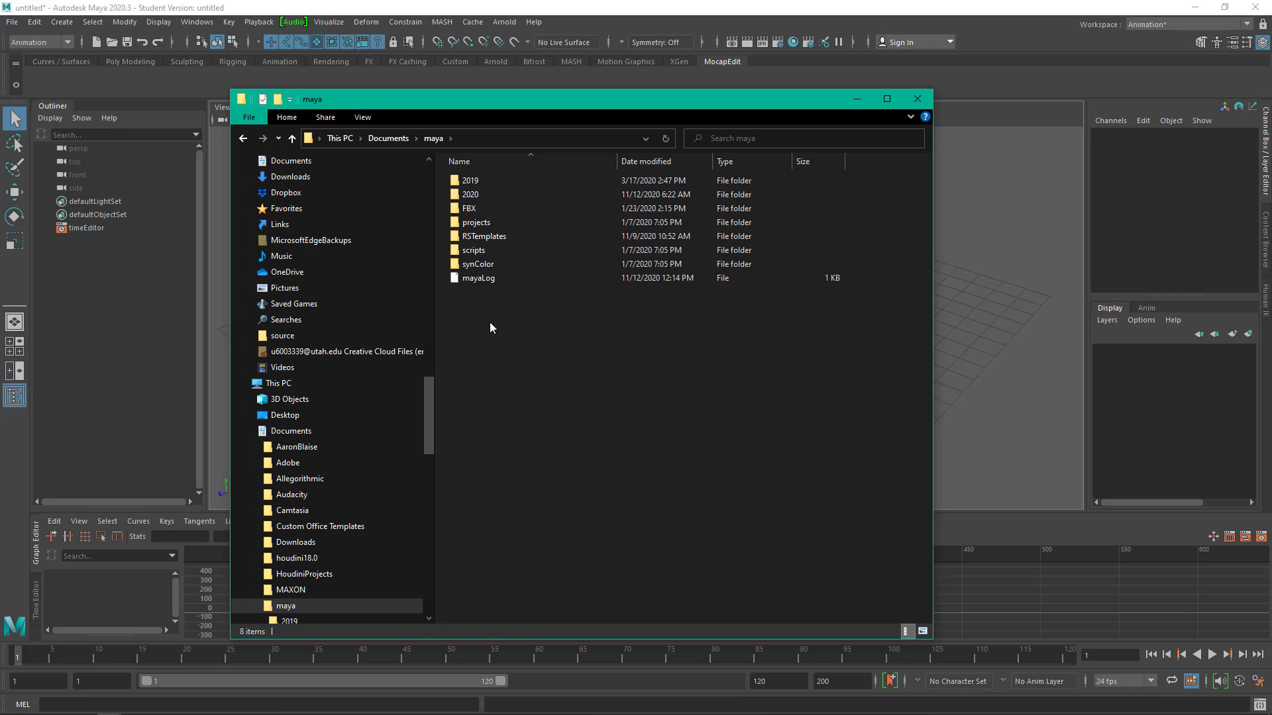
{"action": "double_click", "coordinate": [496, 190]}
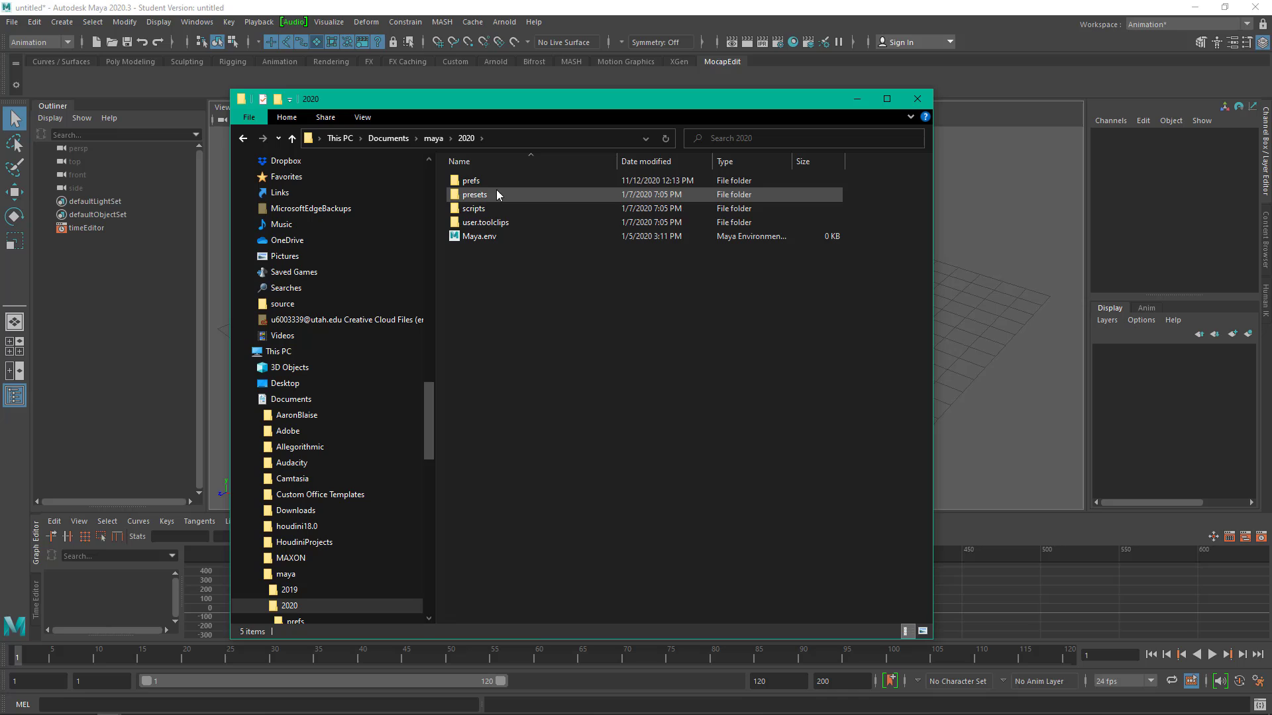
{"action": "double_click", "coordinate": [493, 209]}
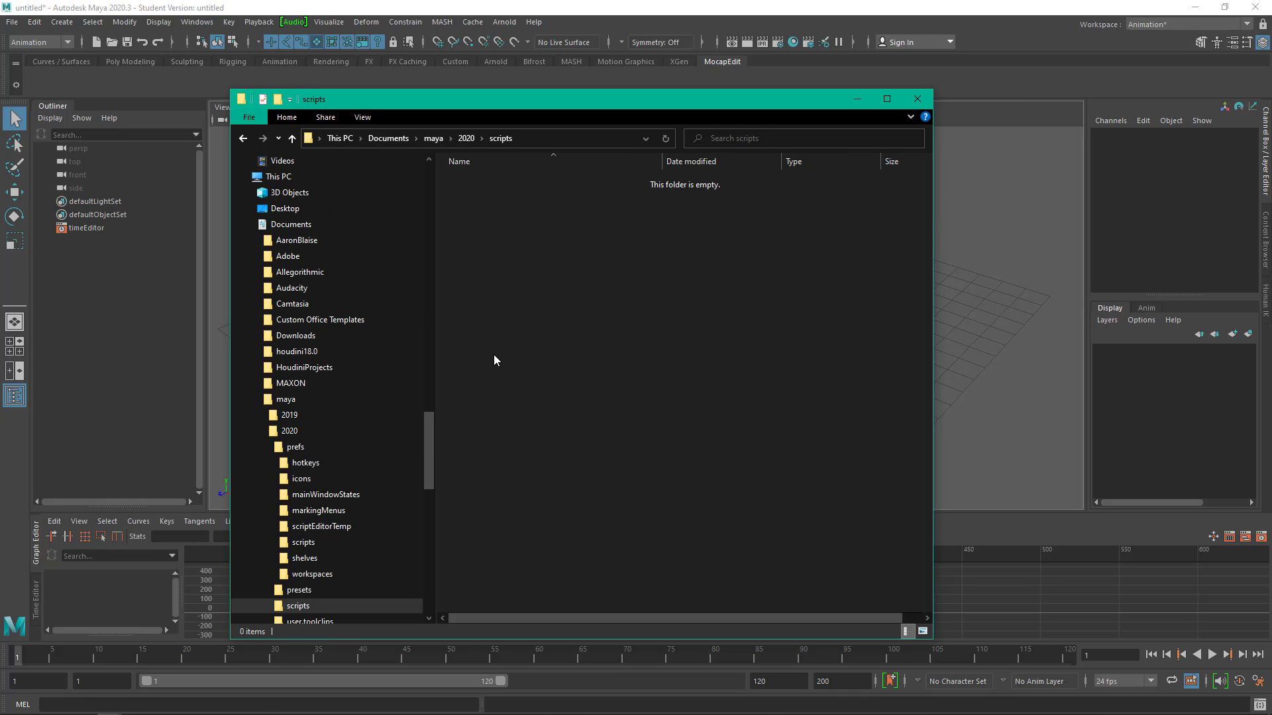
{"action": "left_click", "coordinate": [467, 139]}
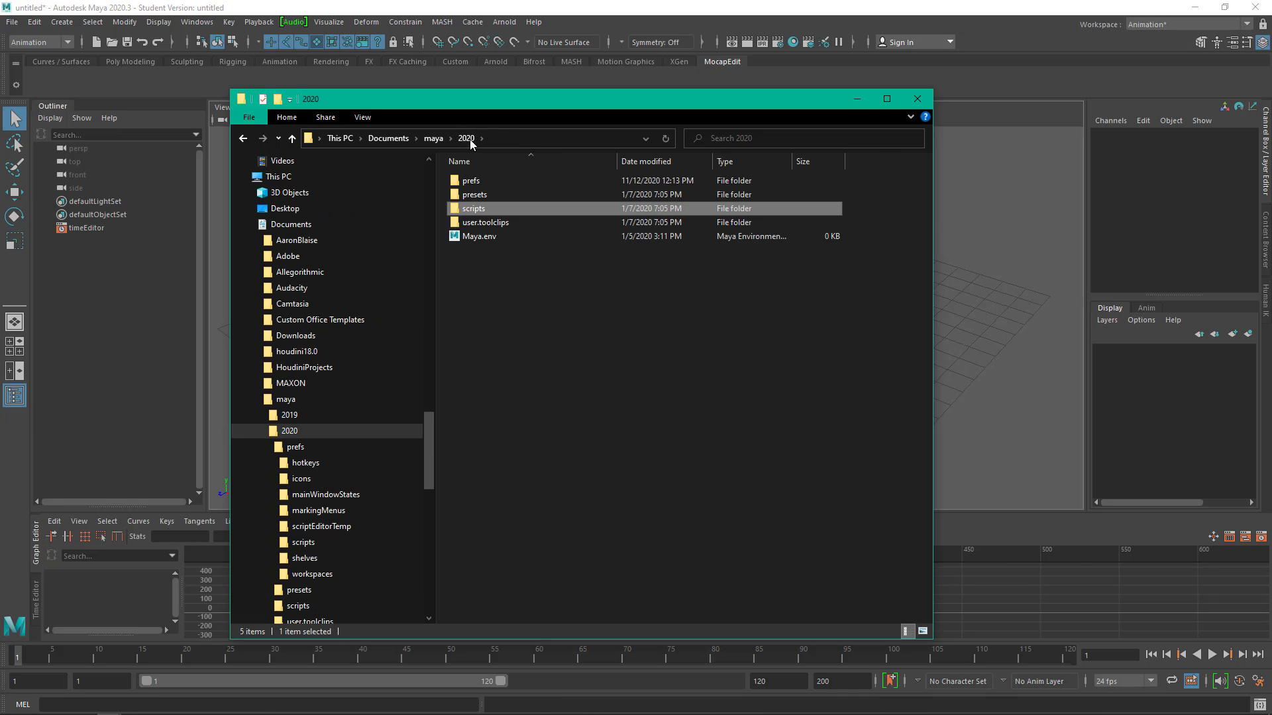
{"action": "double_click", "coordinate": [500, 180]}
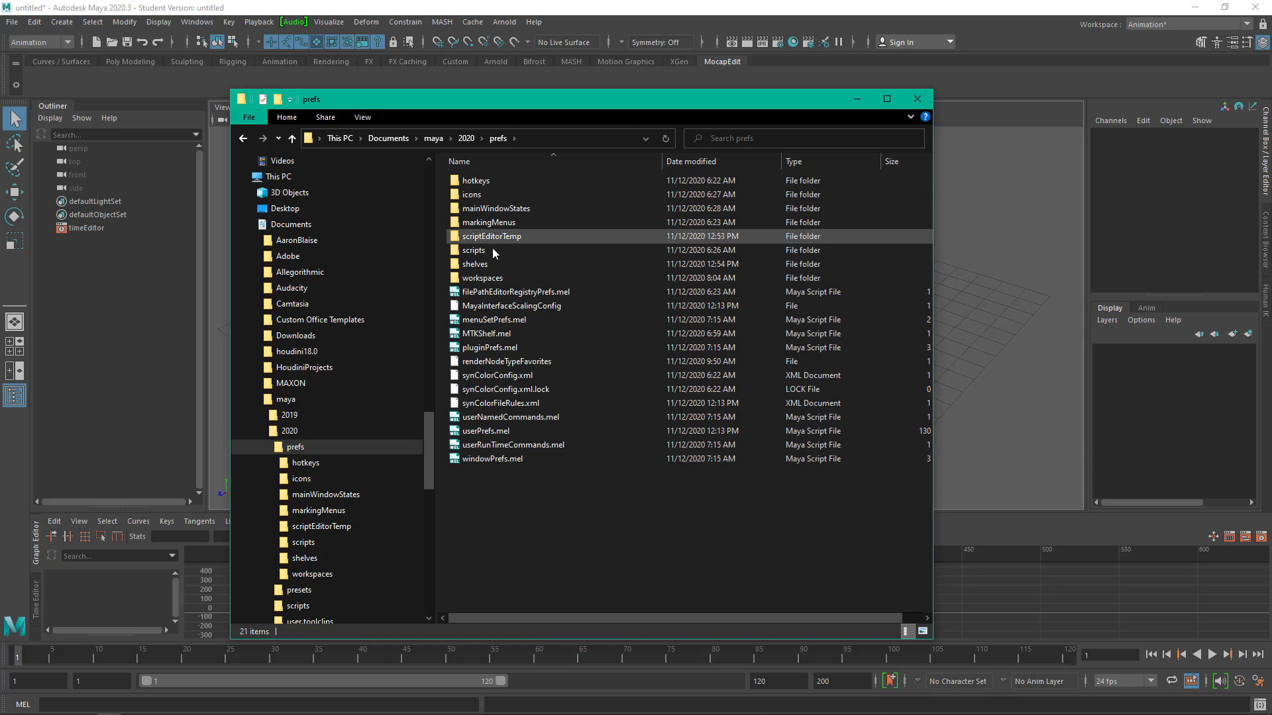
{"action": "double_click", "coordinate": [492, 250]}
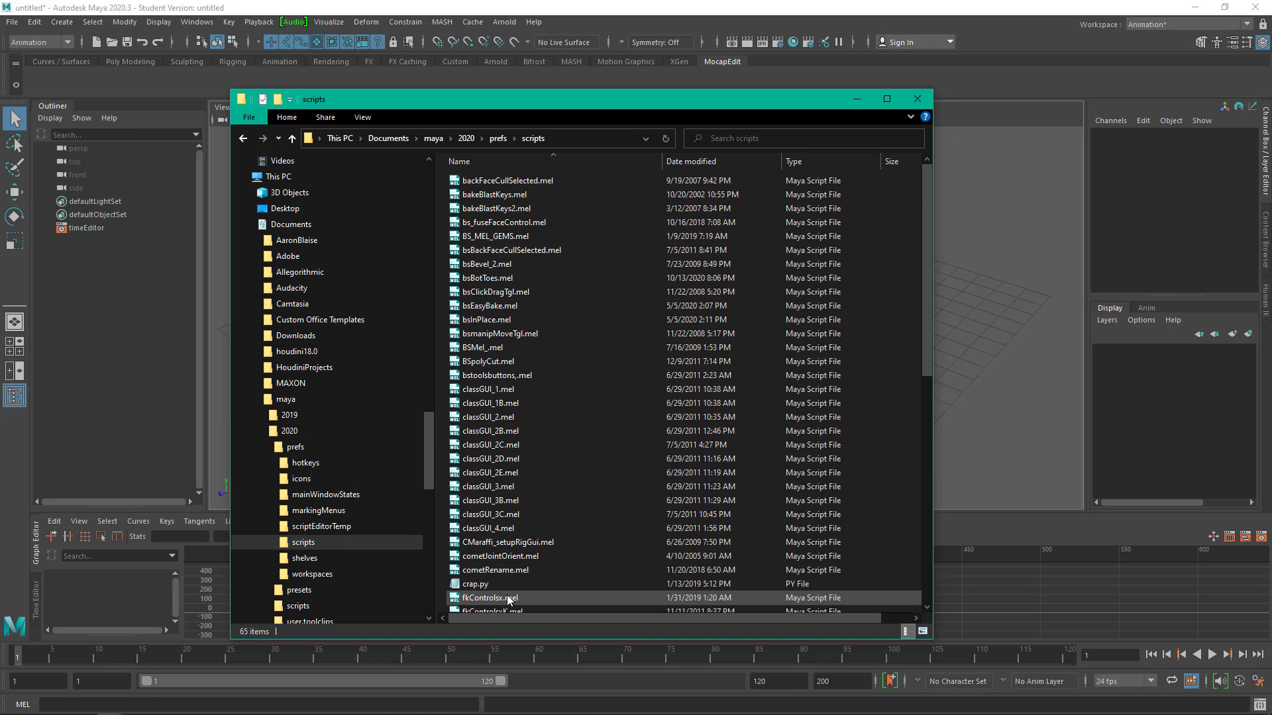
Scroll the scripts folder to confirm cometRename.mel is present, then return to Maya
{"action": "scroll", "coordinate": [508, 599], "scroll_direction": "down", "scroll_amount": 2}
{"action": "scroll", "coordinate": [507, 596], "scroll_direction": "down", "scroll_amount": 2}
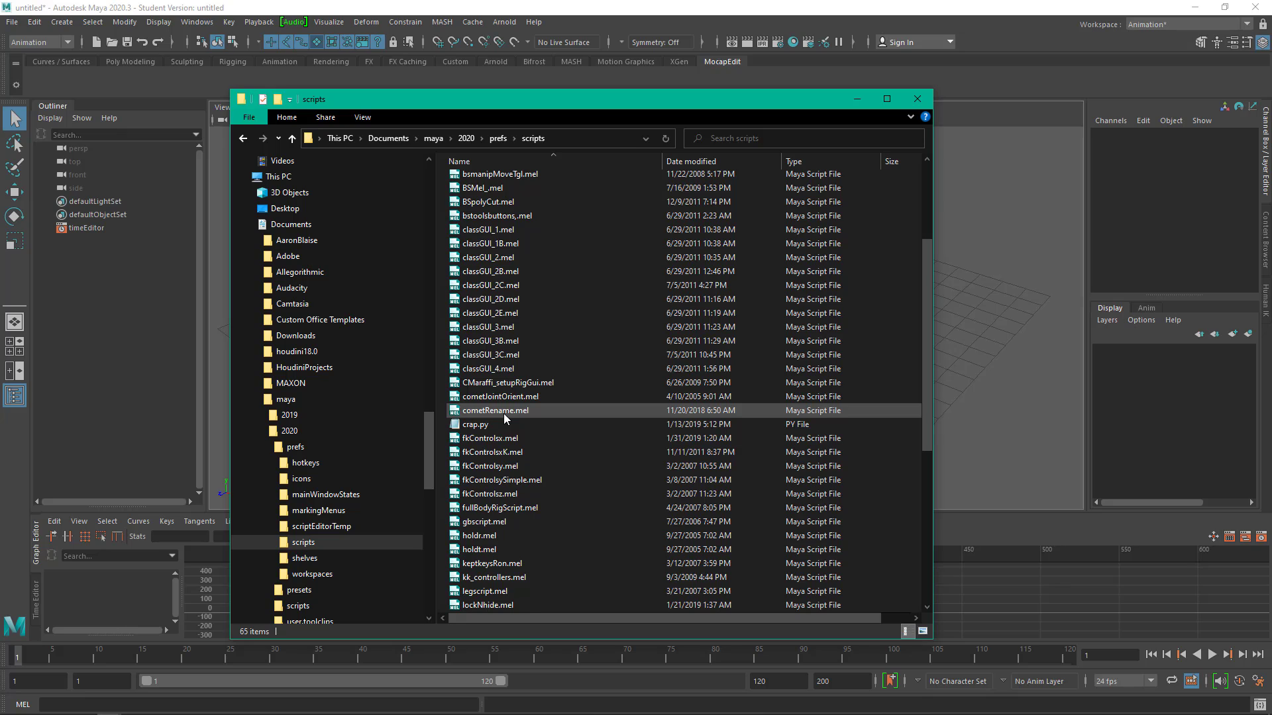
{"action": "scroll", "coordinate": [503, 413], "scroll_direction": "down", "scroll_amount": 2}
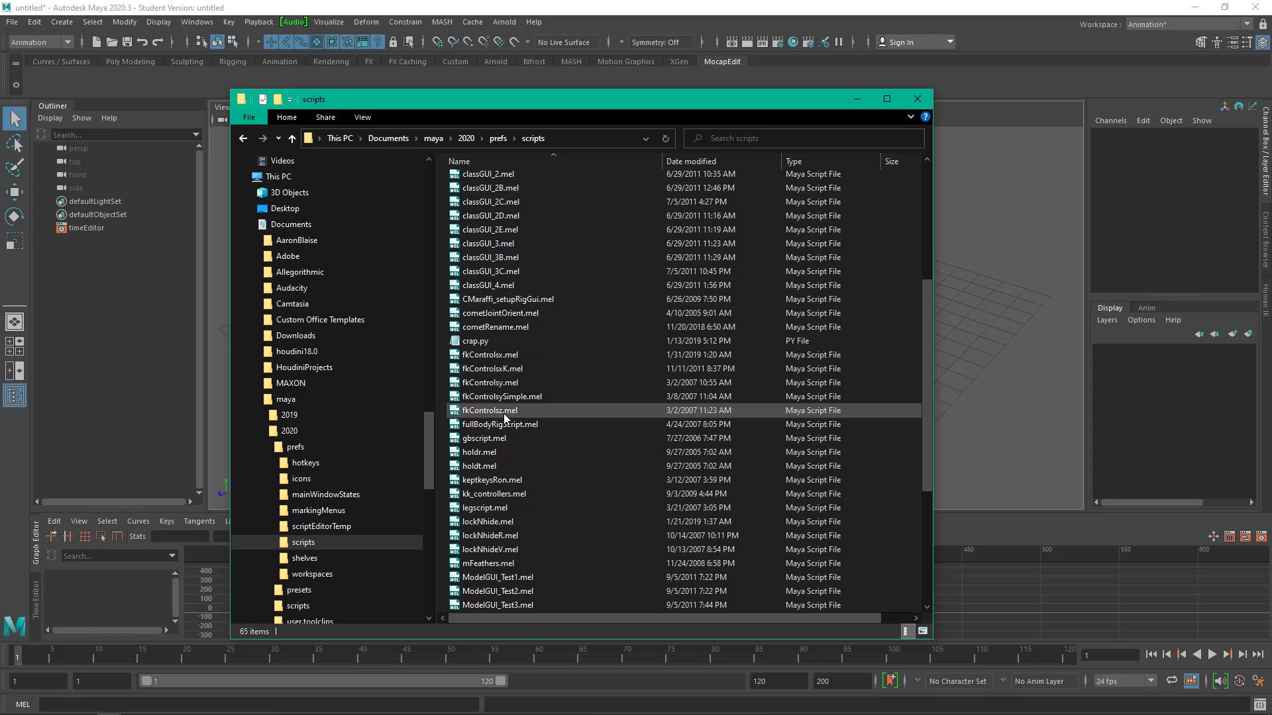
{"action": "scroll", "coordinate": [503, 414], "scroll_direction": "up", "scroll_amount": 4}
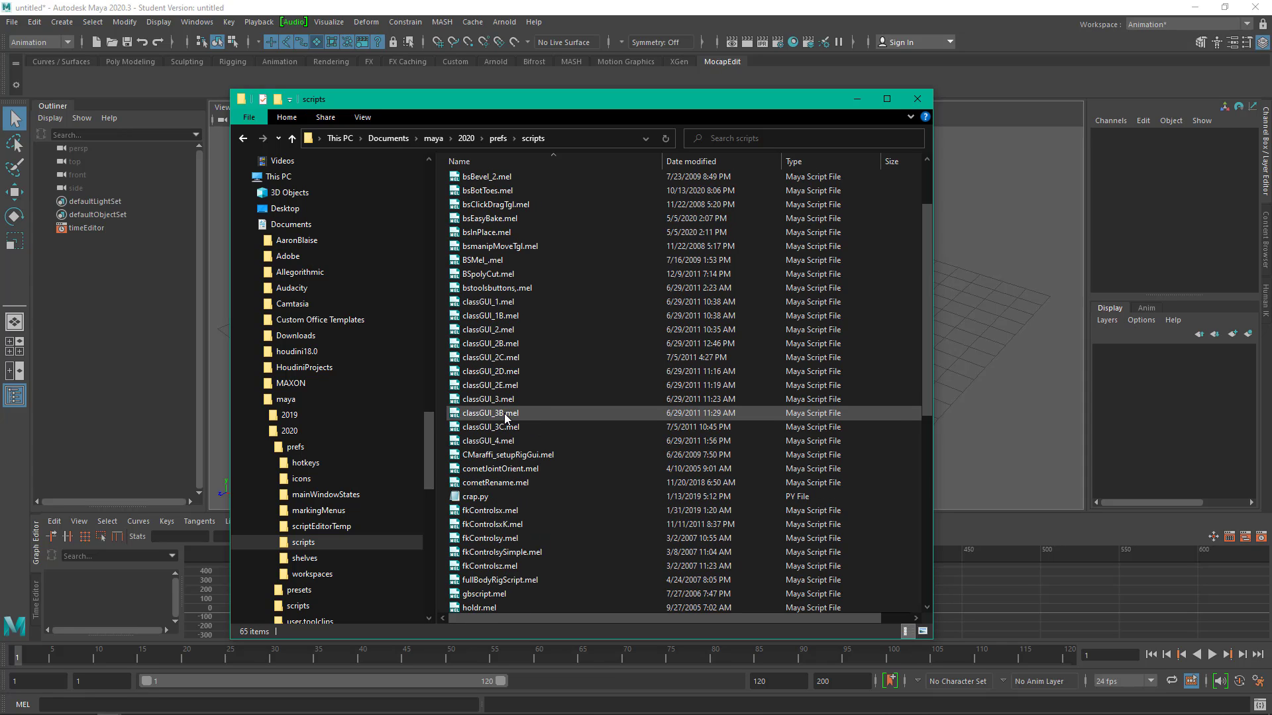
{"action": "scroll", "coordinate": [505, 418], "scroll_direction": "up", "scroll_amount": 2}
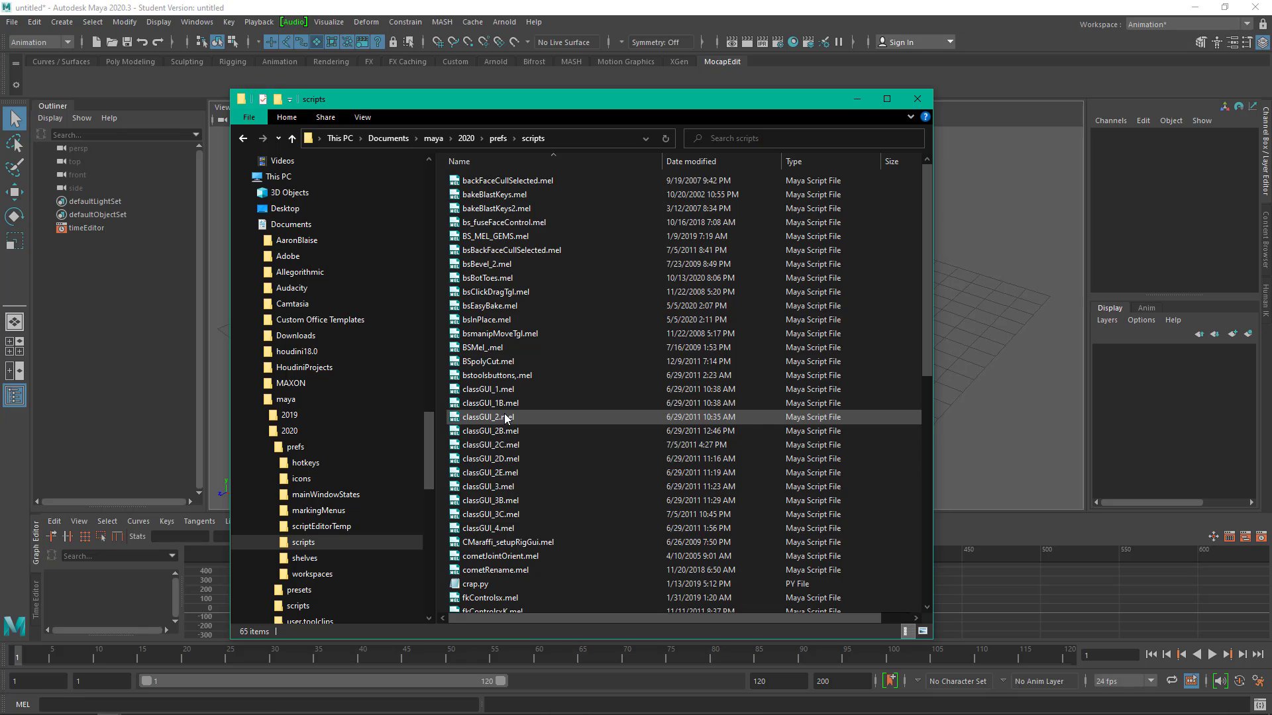
{"action": "scroll", "coordinate": [505, 417], "scroll_direction": "down", "scroll_amount": 2}
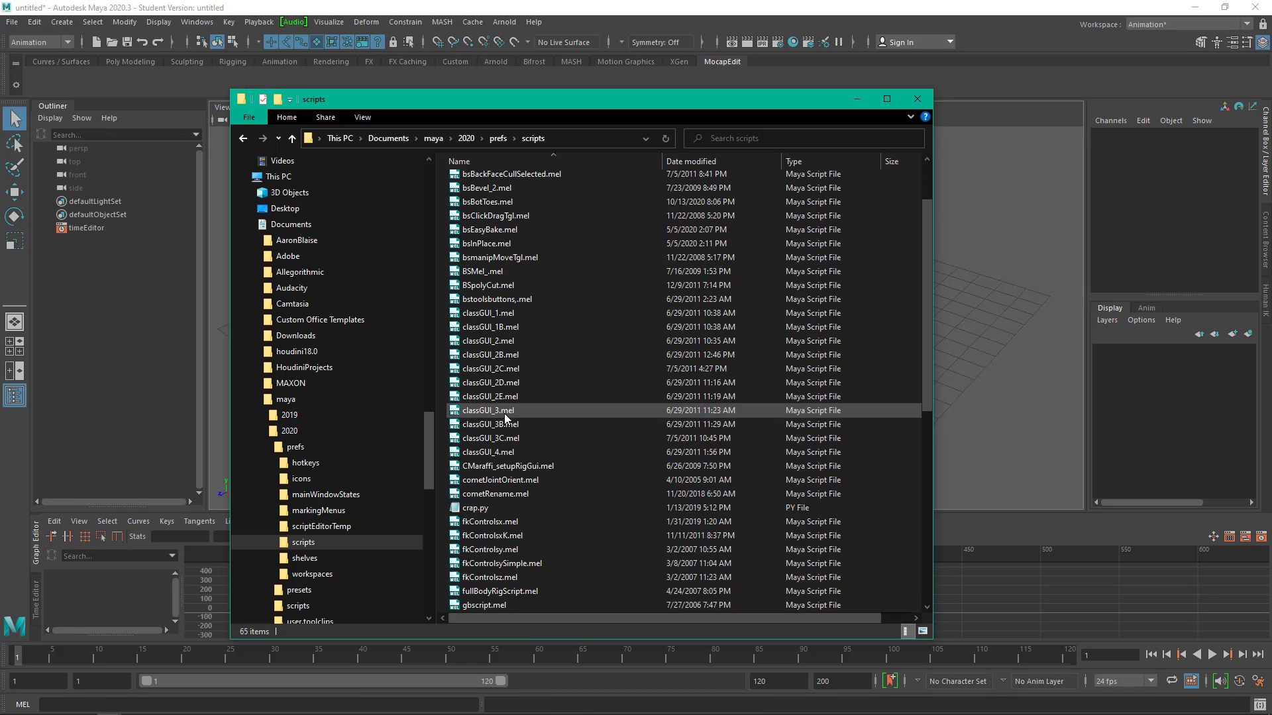
{"action": "scroll", "coordinate": [505, 417], "scroll_direction": "down", "scroll_amount": 8}
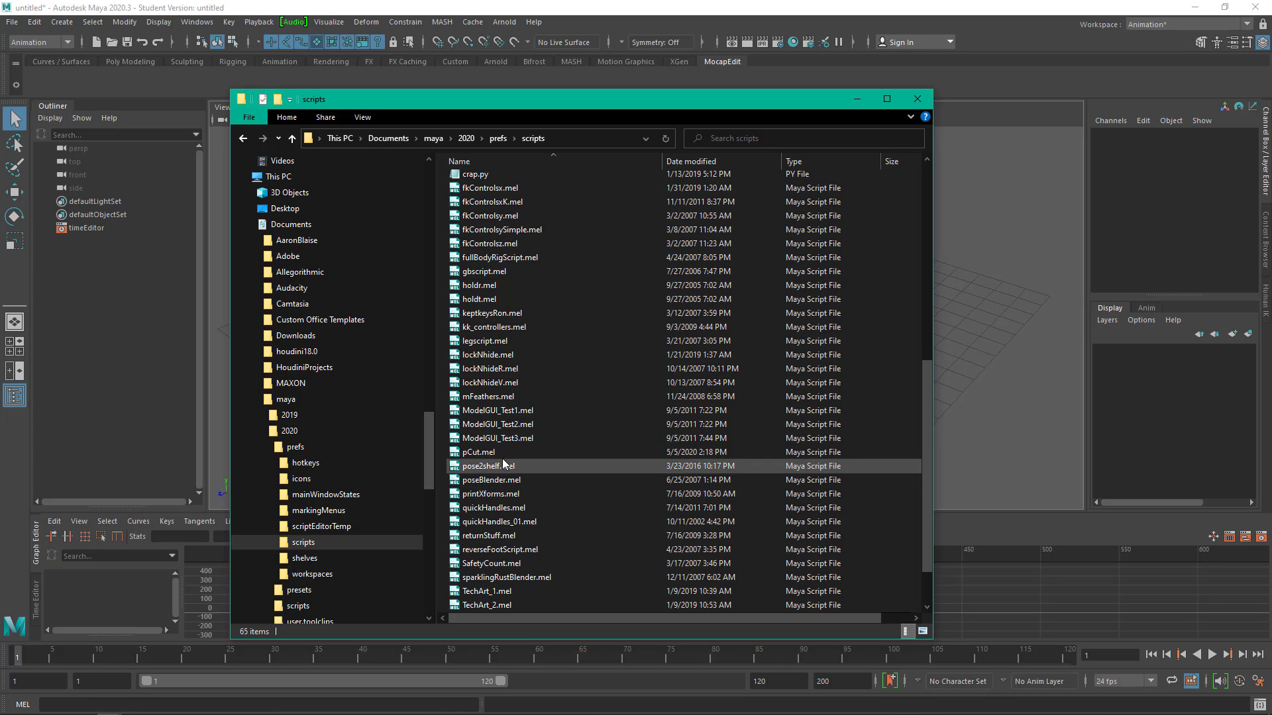
{"action": "left_click", "coordinate": [610, 8]}
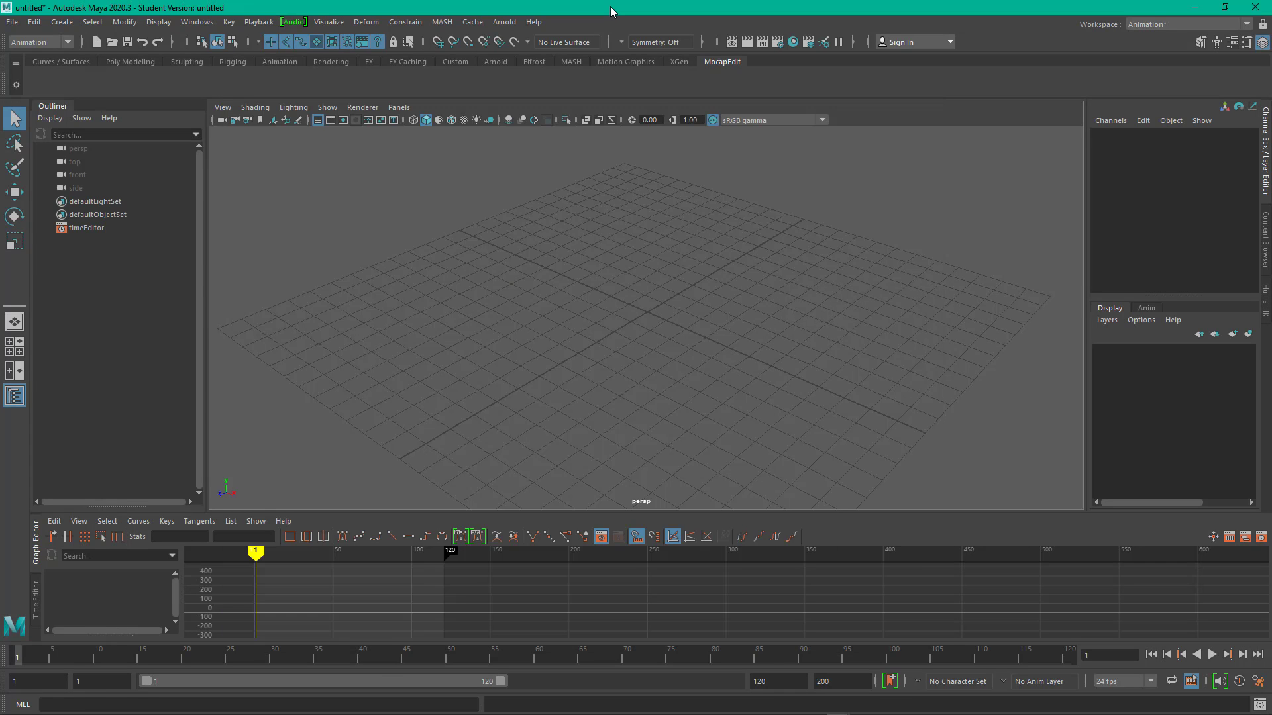
Reopen the Script Editor from General Editors and execute the rehash command
{"action": "left_click", "coordinate": [1259, 707]}
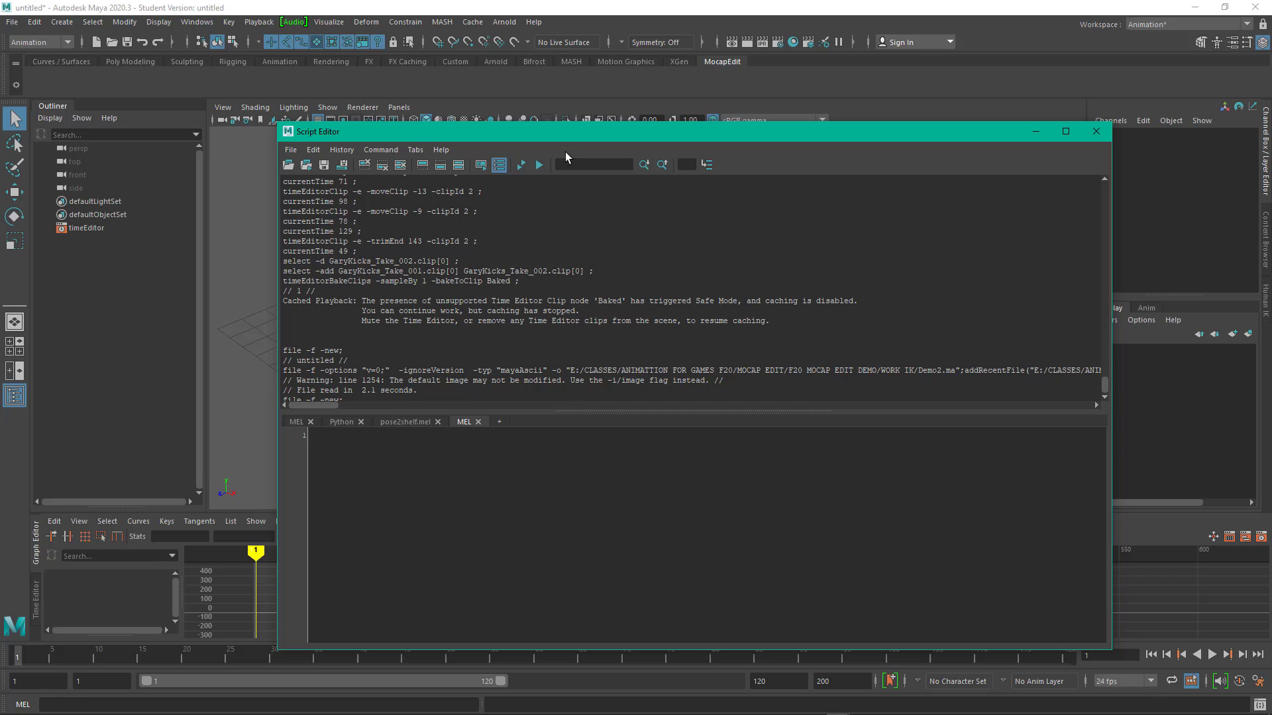
{"action": "left_click", "coordinate": [1096, 131]}
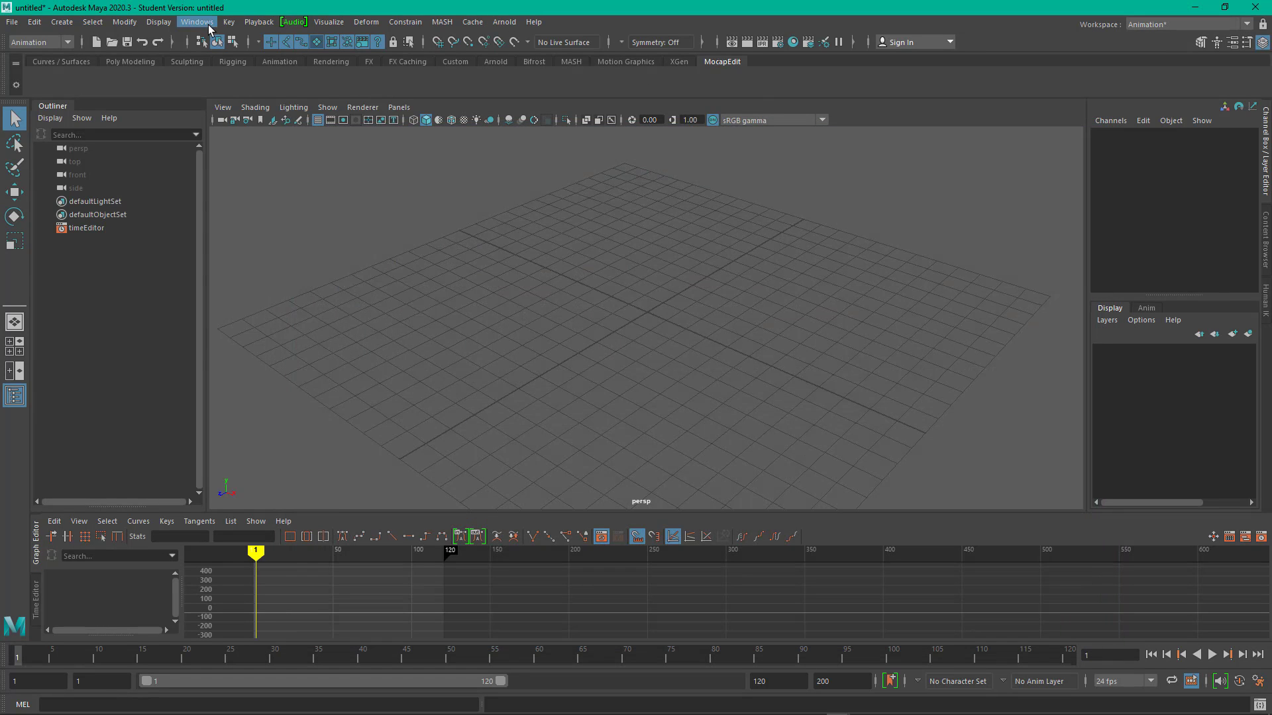
{"action": "left_click", "coordinate": [196, 22]}
{"action": "mouse_move", "coordinate": [265, 69]}
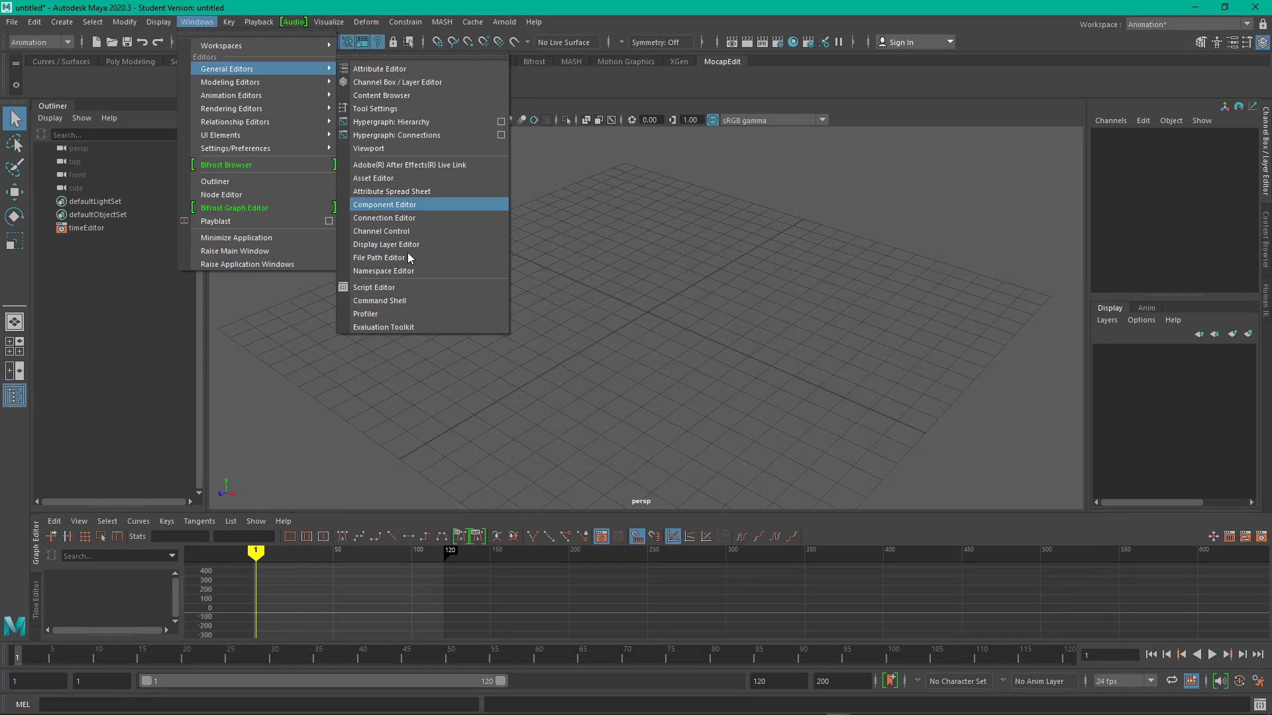
{"action": "left_click", "coordinate": [405, 286]}
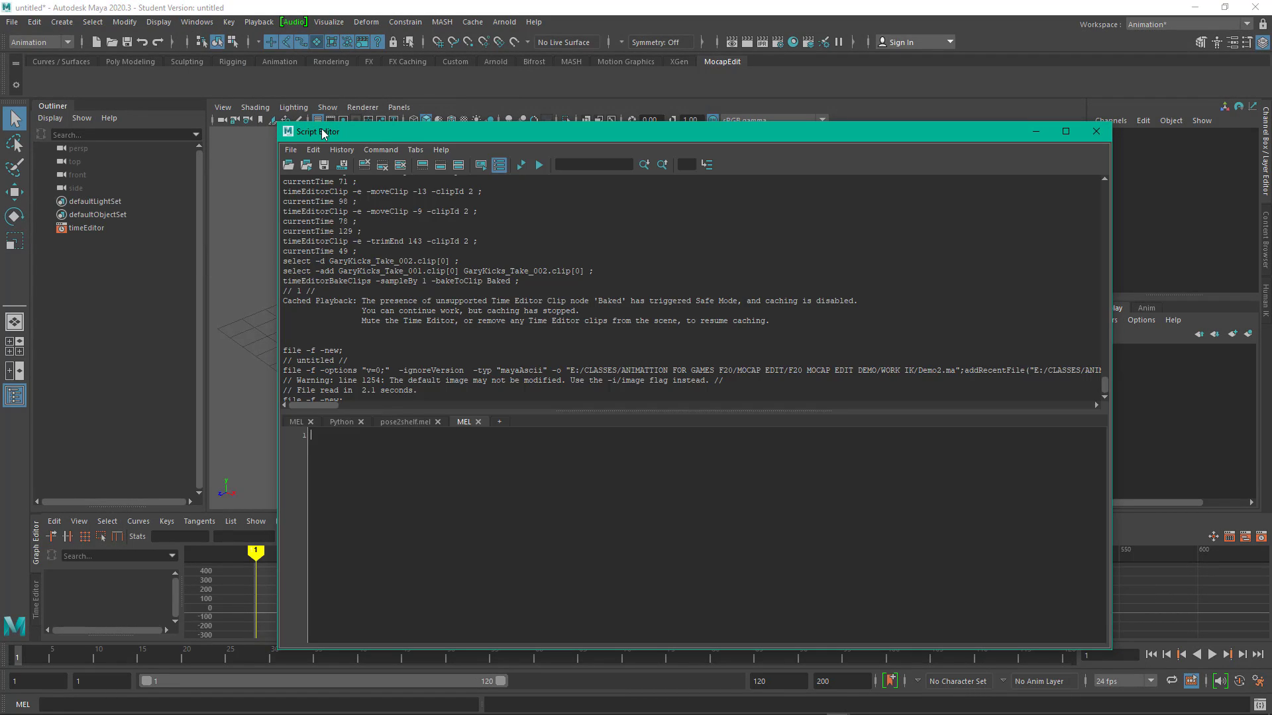
{"action": "left_click_drag", "start_coordinate": [365, 133], "coordinate": [426, 124]}
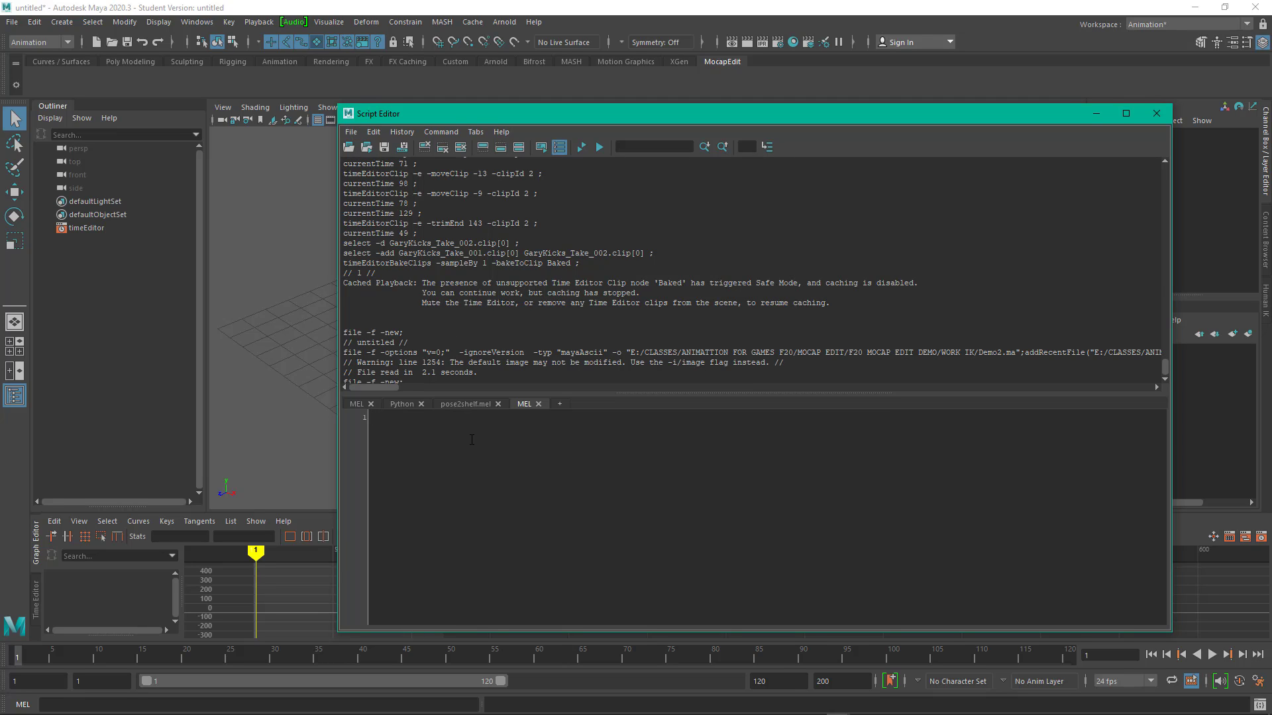
{"action": "type", "text": "hash;"}
{"action": "scroll", "coordinate": [475, 507], "scroll_direction": "up", "scroll_amount": 4, "text": "ctrl"}
{"action": "left_click", "coordinate": [600, 147]}
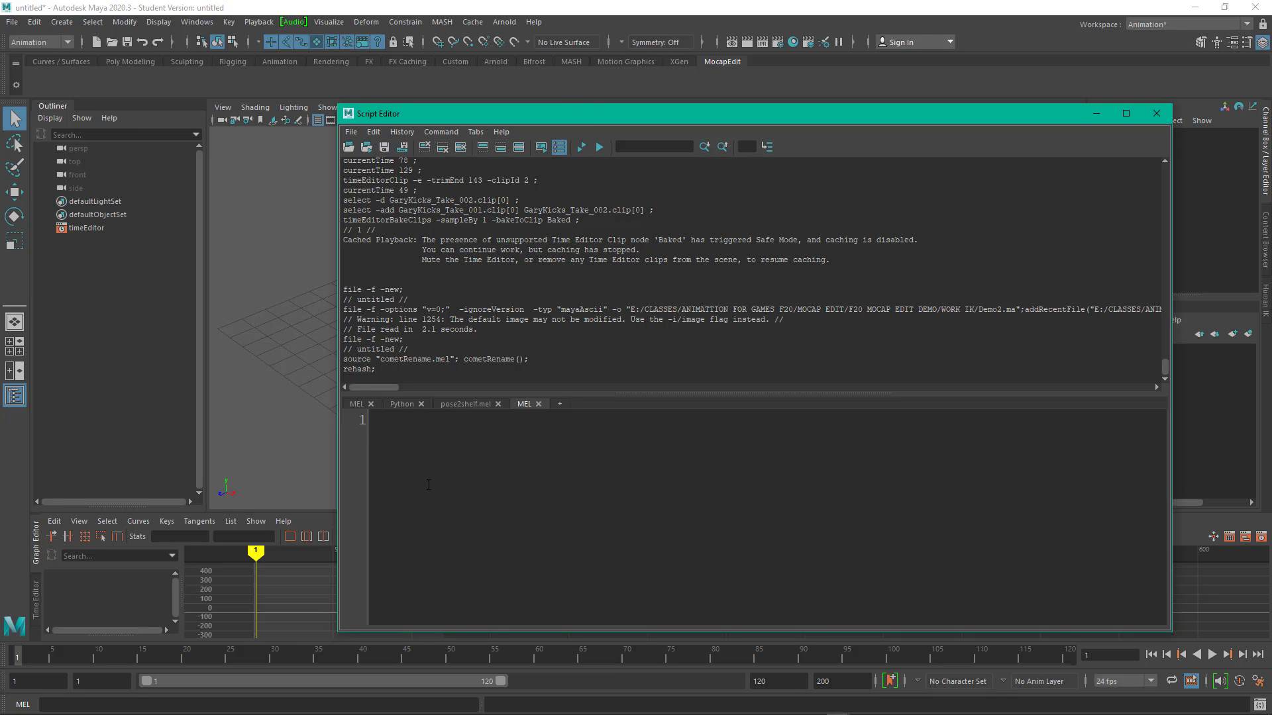
Load cometRename.mel into the Script Editor with File > Open Script
{"action": "left_click", "coordinate": [351, 131]}
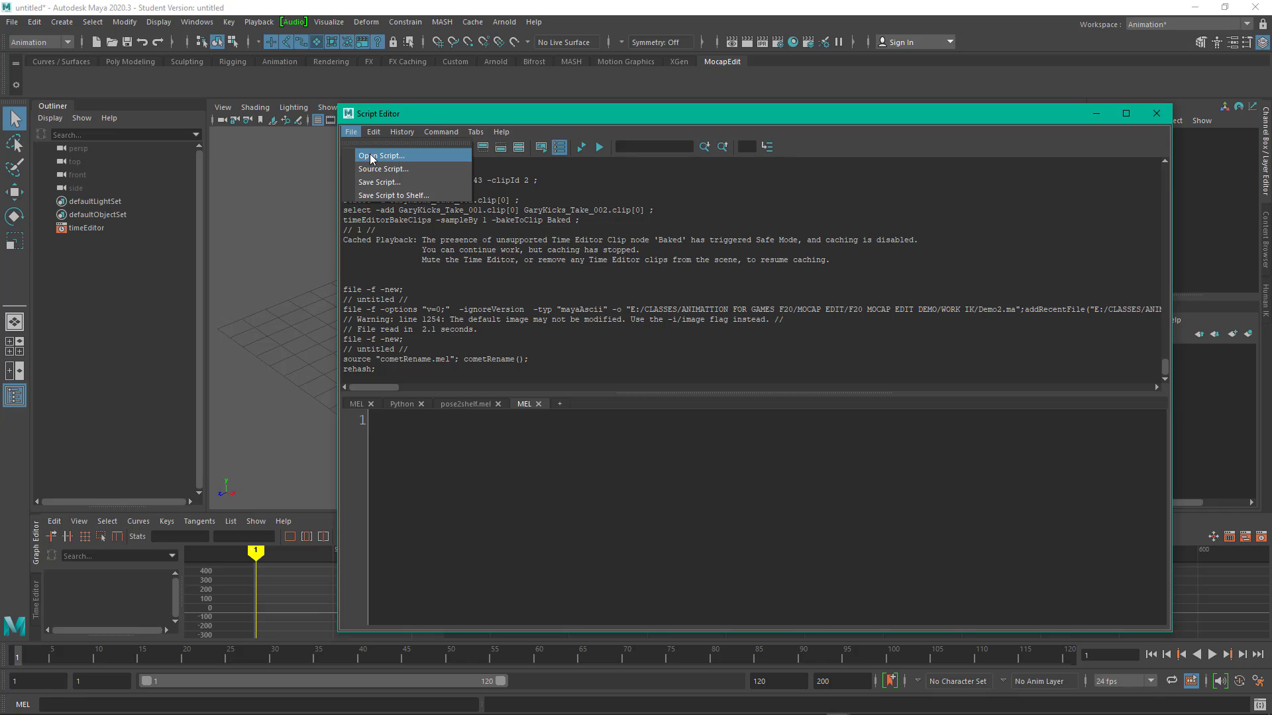
{"action": "left_click", "coordinate": [374, 156]}
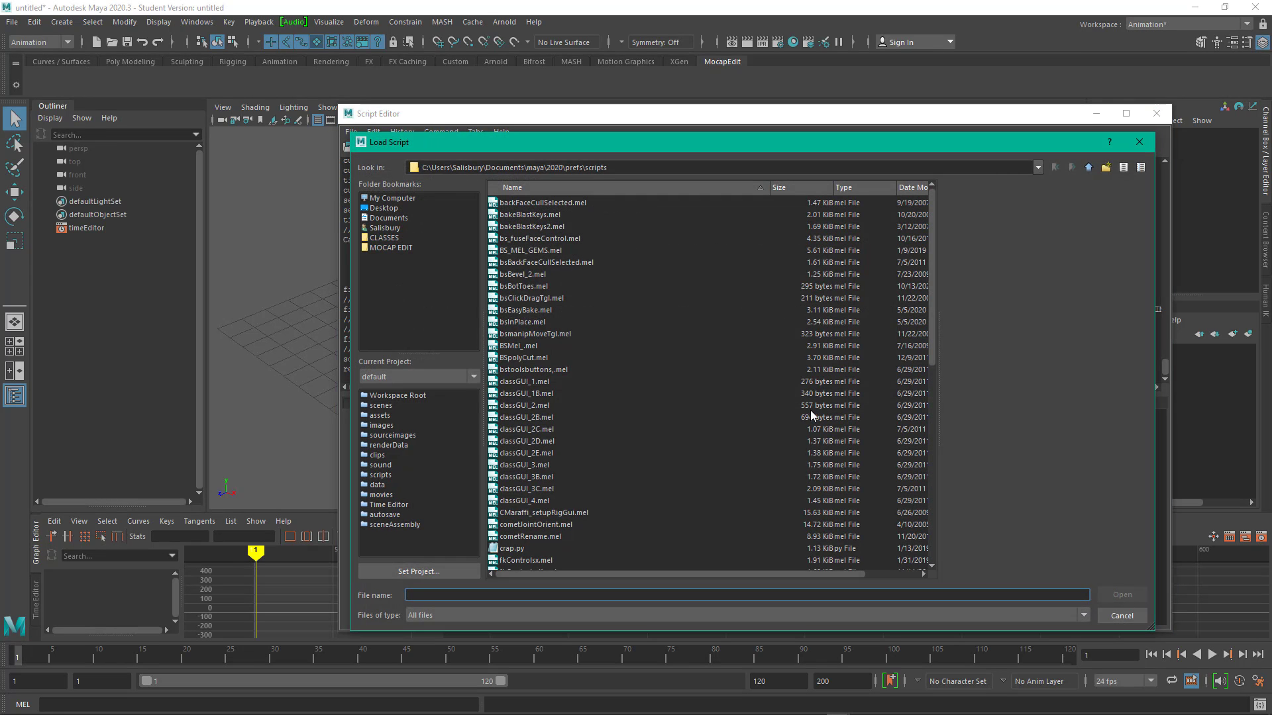
{"action": "scroll", "coordinate": [655, 270], "scroll_direction": "down", "scroll_amount": 5}
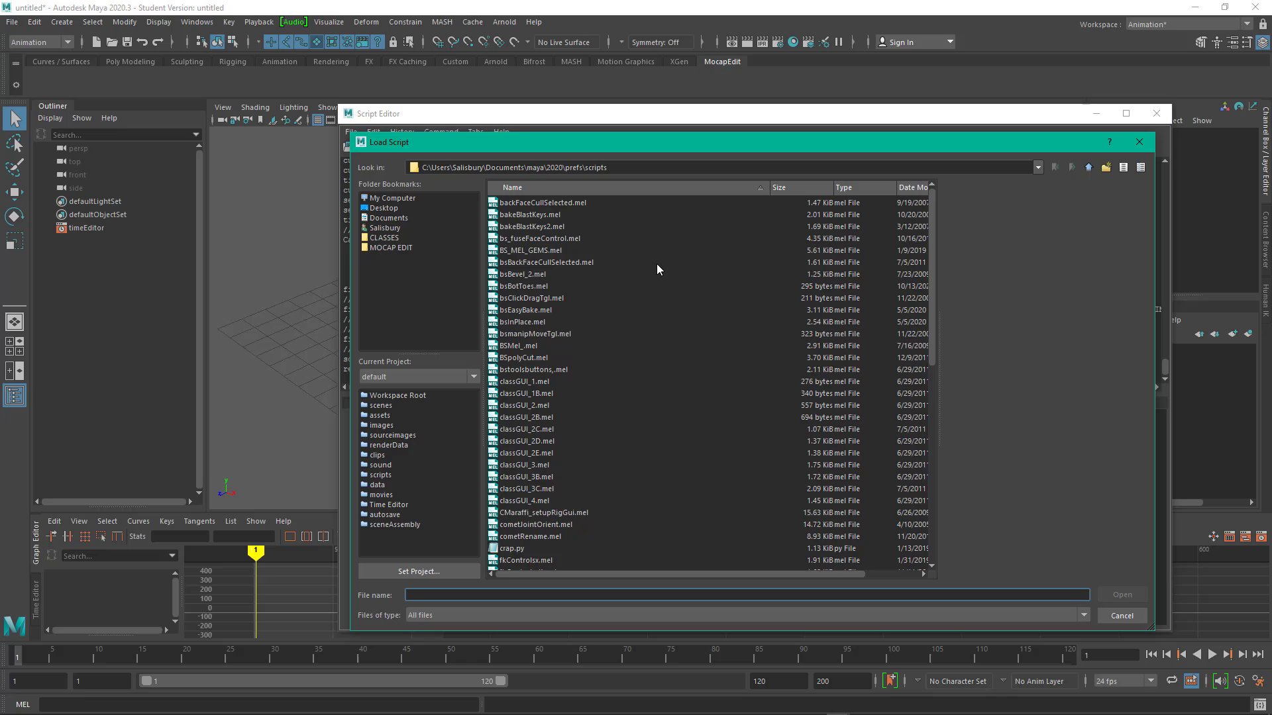
{"action": "scroll", "coordinate": [658, 269], "scroll_direction": "up", "scroll_amount": 5}
{"action": "scroll", "coordinate": [658, 269], "scroll_direction": "down", "scroll_amount": 2}
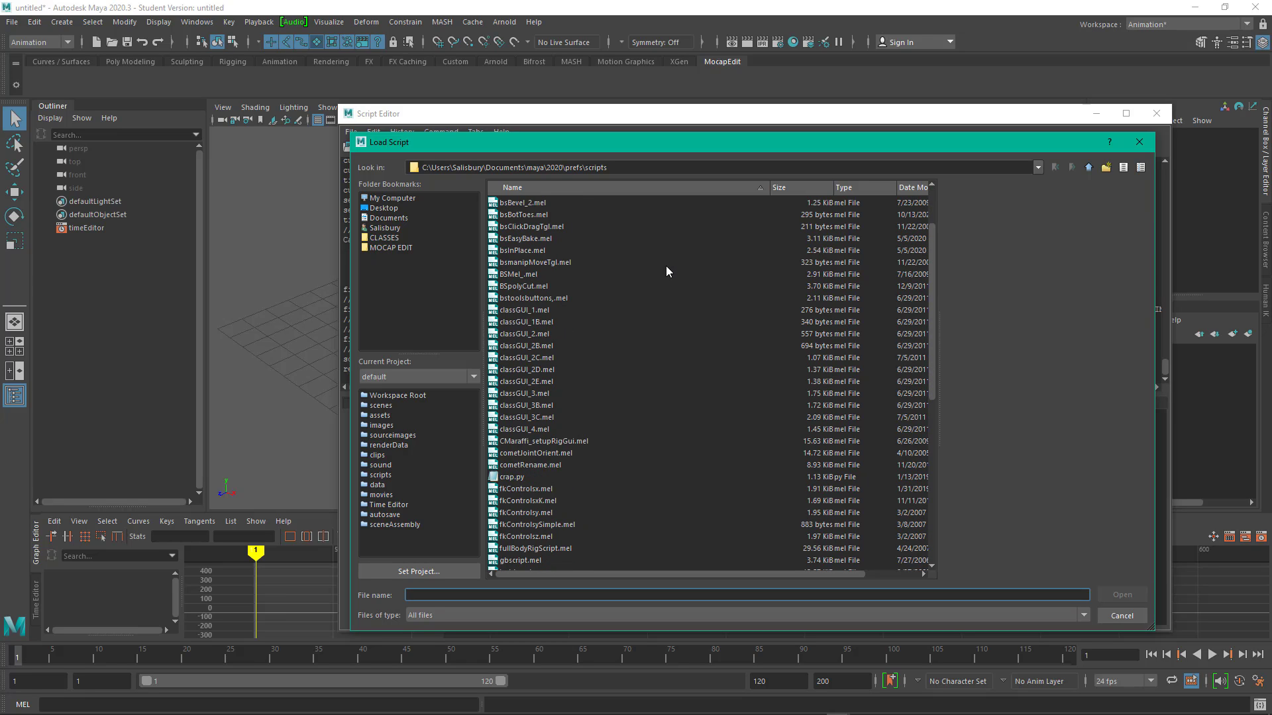
{"action": "left_click", "coordinate": [554, 463]}
{"action": "left_click", "coordinate": [1120, 595]}
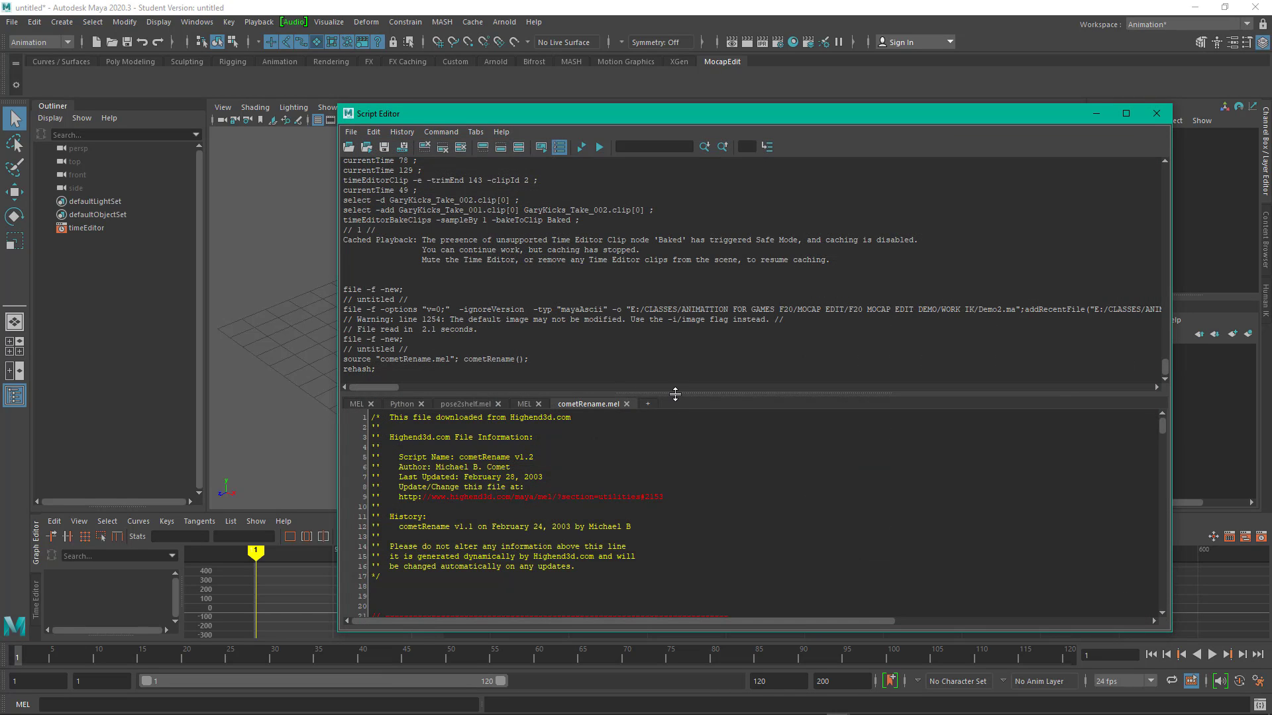
Enlarge the script pane and window, then scroll to the USAGE section
{"action": "left_click_drag", "start_coordinate": [675, 396], "coordinate": [688, 265]}
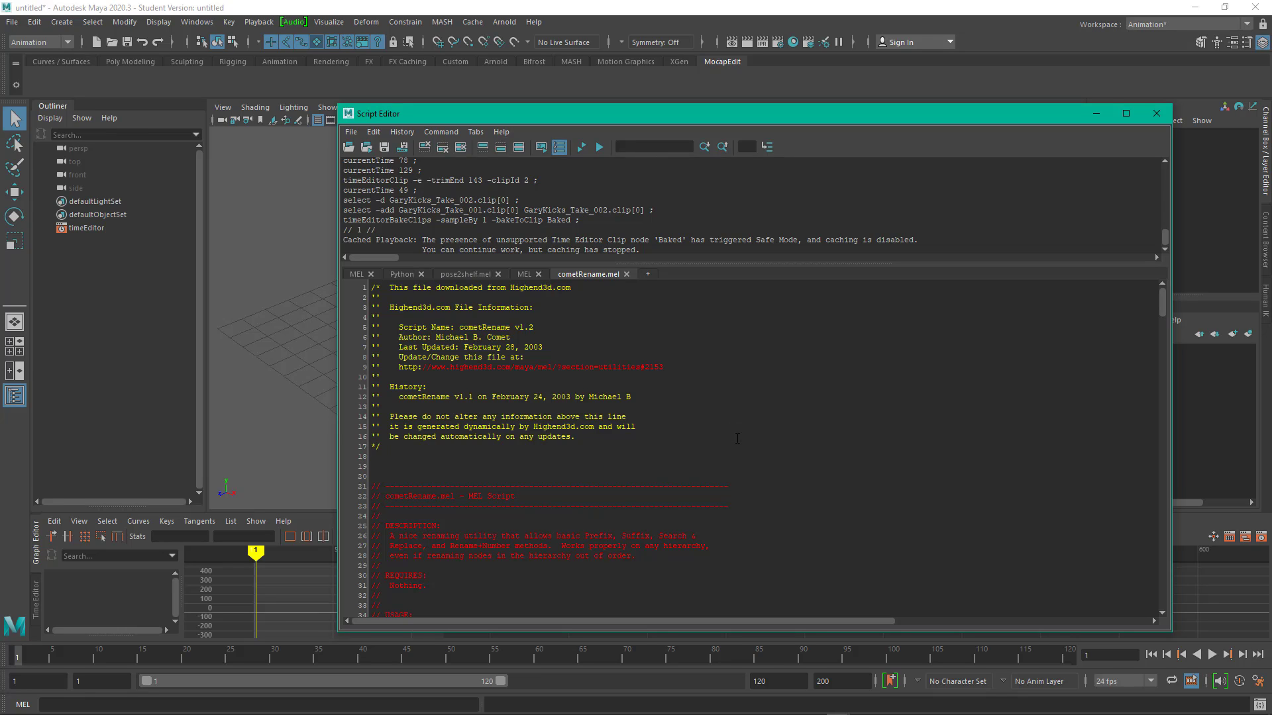
{"action": "left_click_drag", "start_coordinate": [587, 104], "coordinate": [591, 69]}
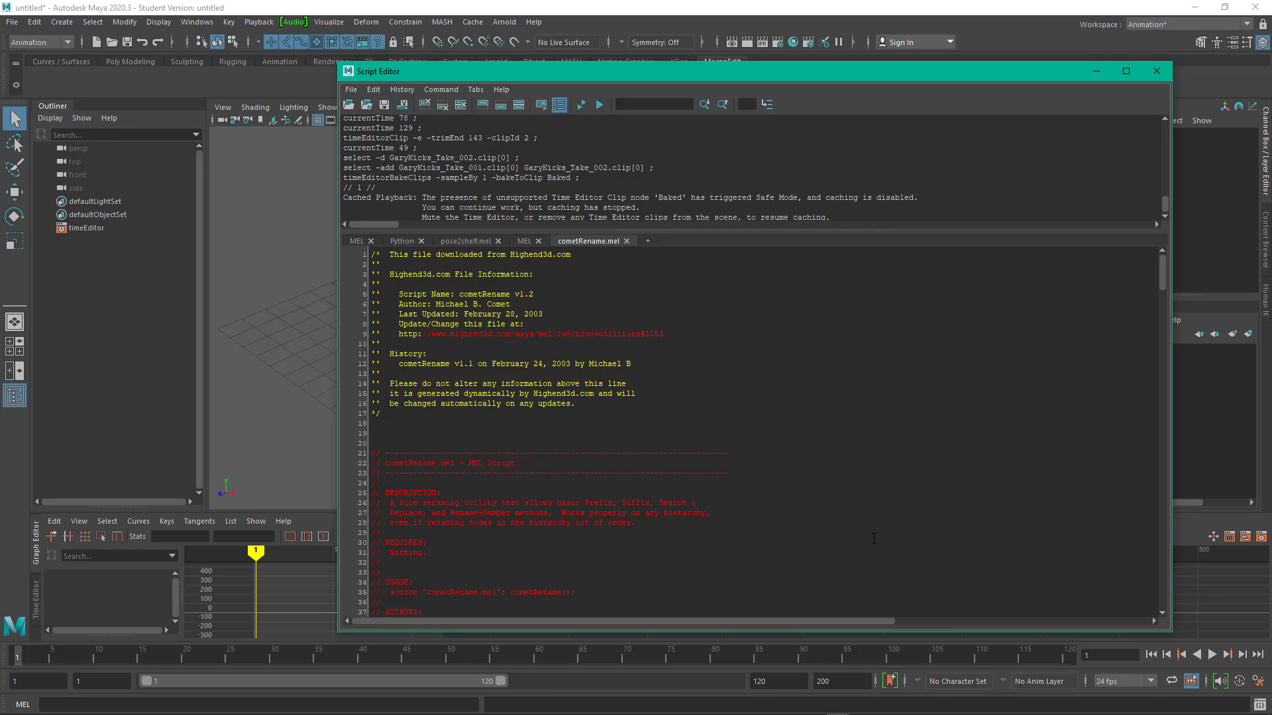
{"action": "scroll", "coordinate": [892, 575], "scroll_direction": "up", "scroll_amount": 5, "text": "ctrl"}
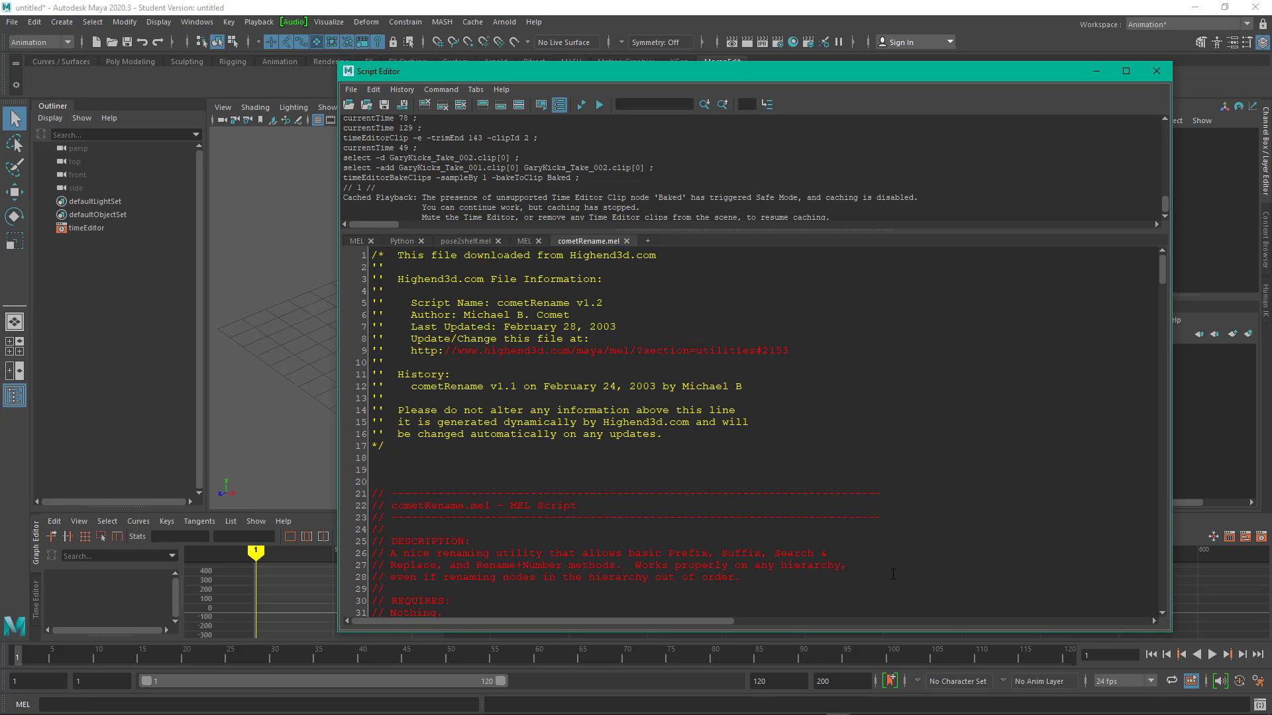
{"action": "scroll", "coordinate": [912, 477], "scroll_direction": "down", "scroll_amount": 6}
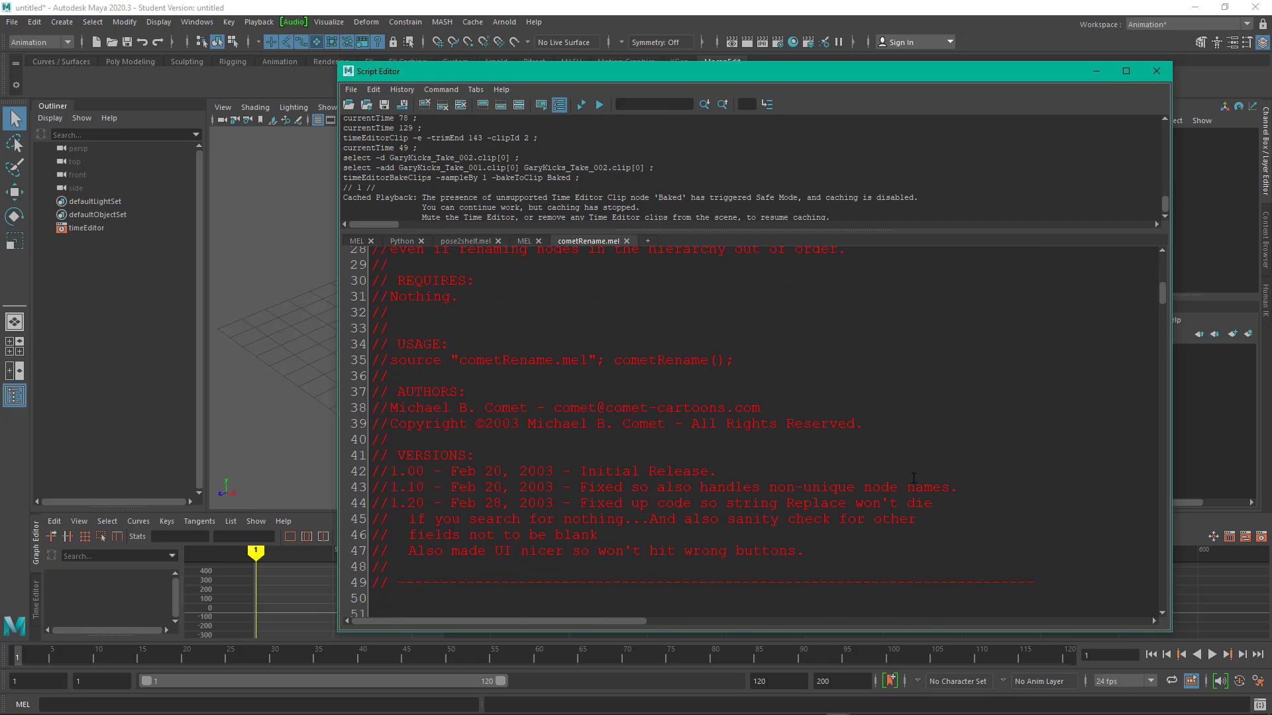
{"action": "scroll", "coordinate": [913, 477], "scroll_direction": "up", "scroll_amount": 9}
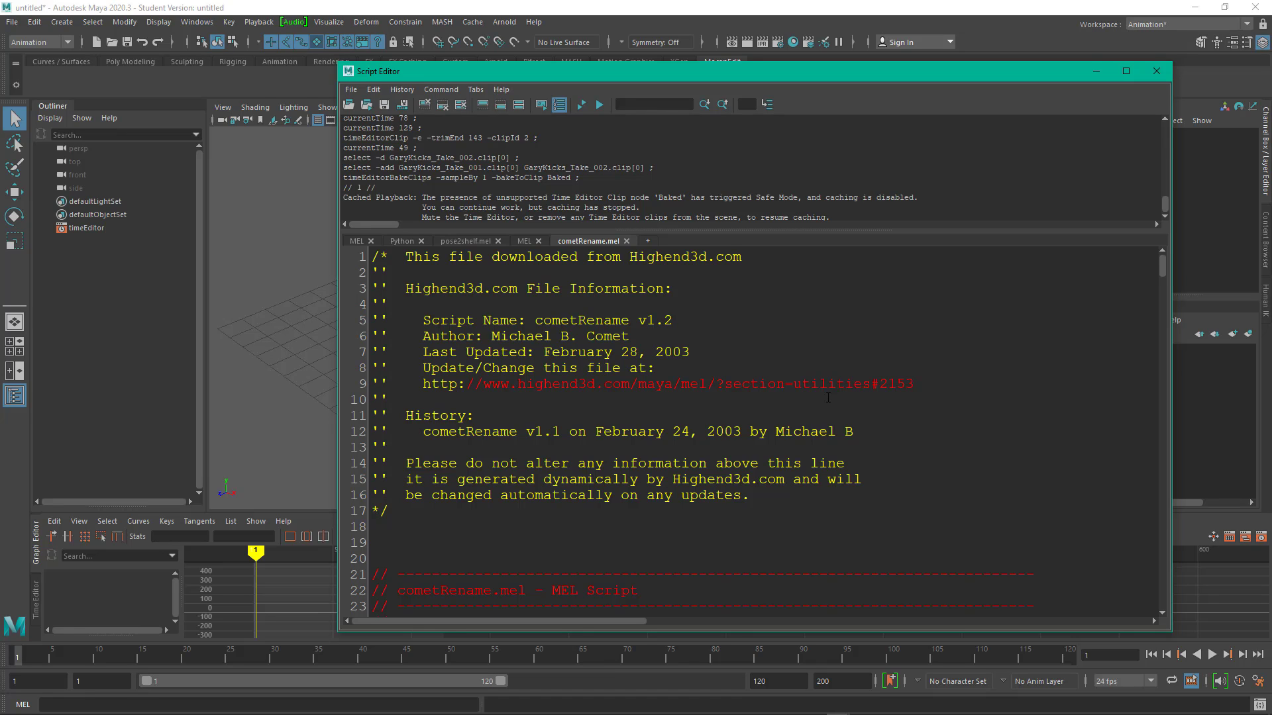
{"action": "scroll", "coordinate": [908, 445], "scroll_direction": "down", "scroll_amount": 4}
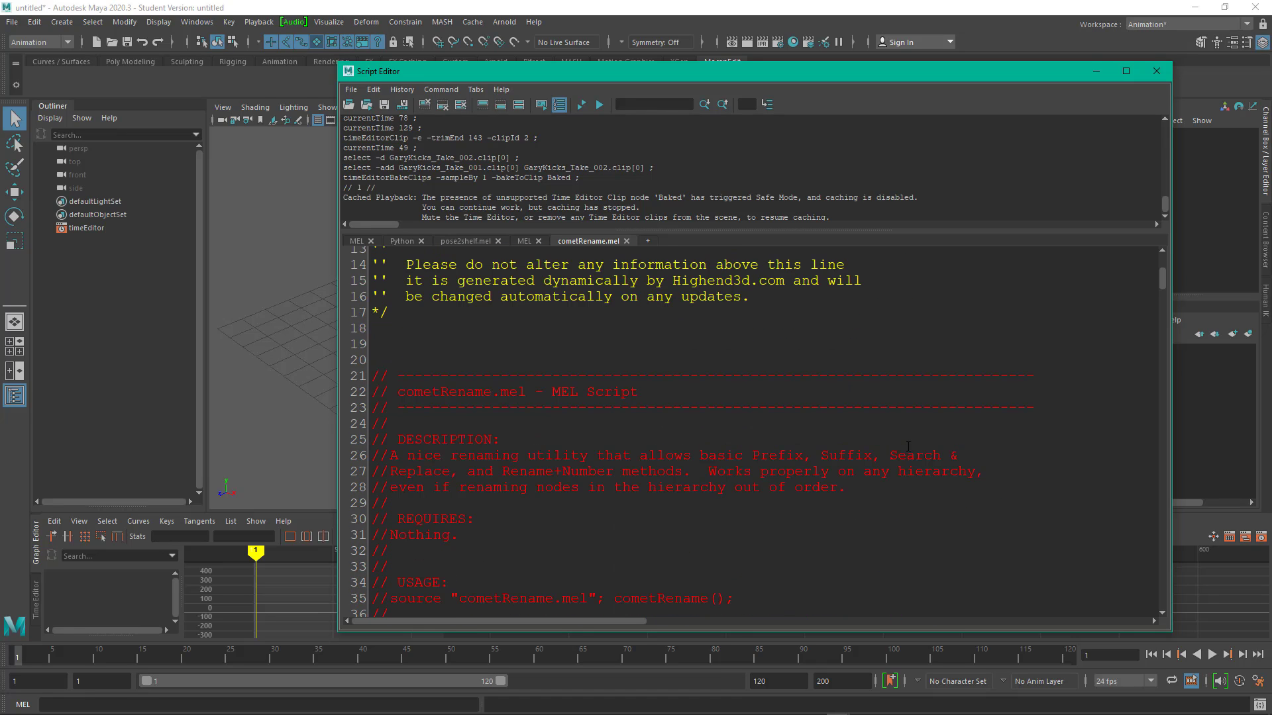
{"action": "scroll", "coordinate": [908, 445], "scroll_direction": "down", "scroll_amount": 4}
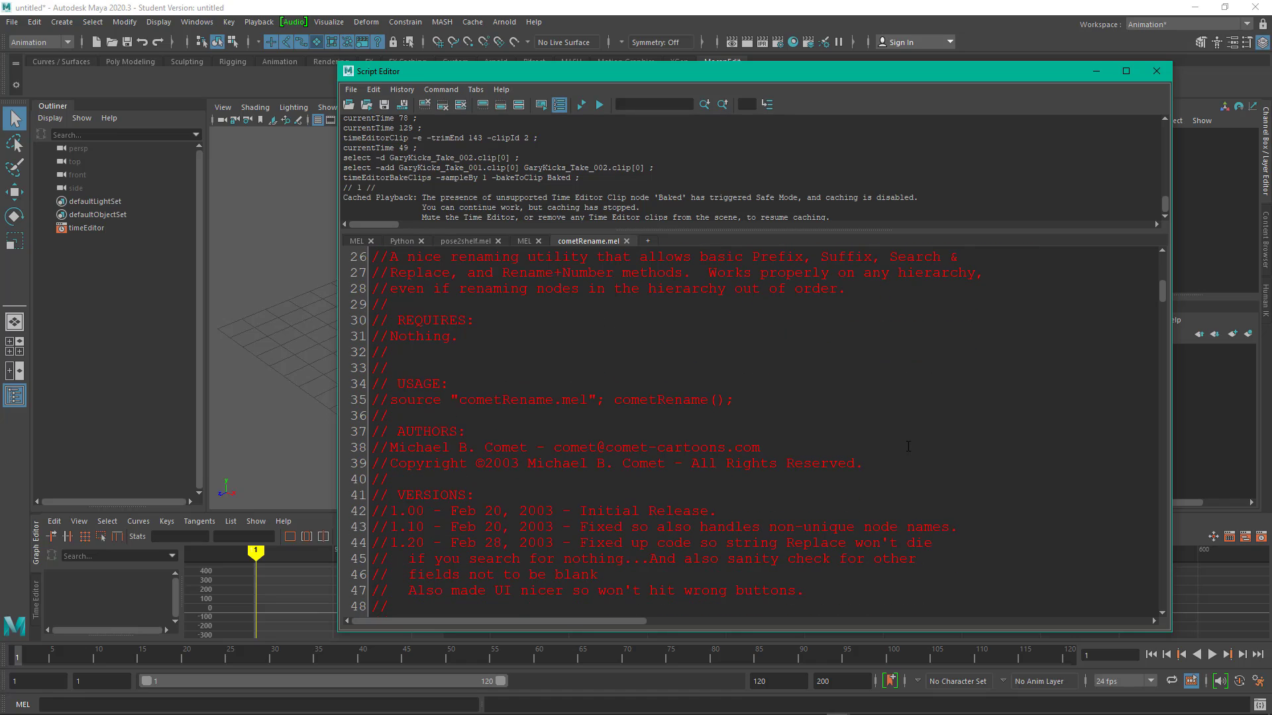
{"action": "scroll", "coordinate": [908, 446], "scroll_direction": "down", "scroll_amount": 1}
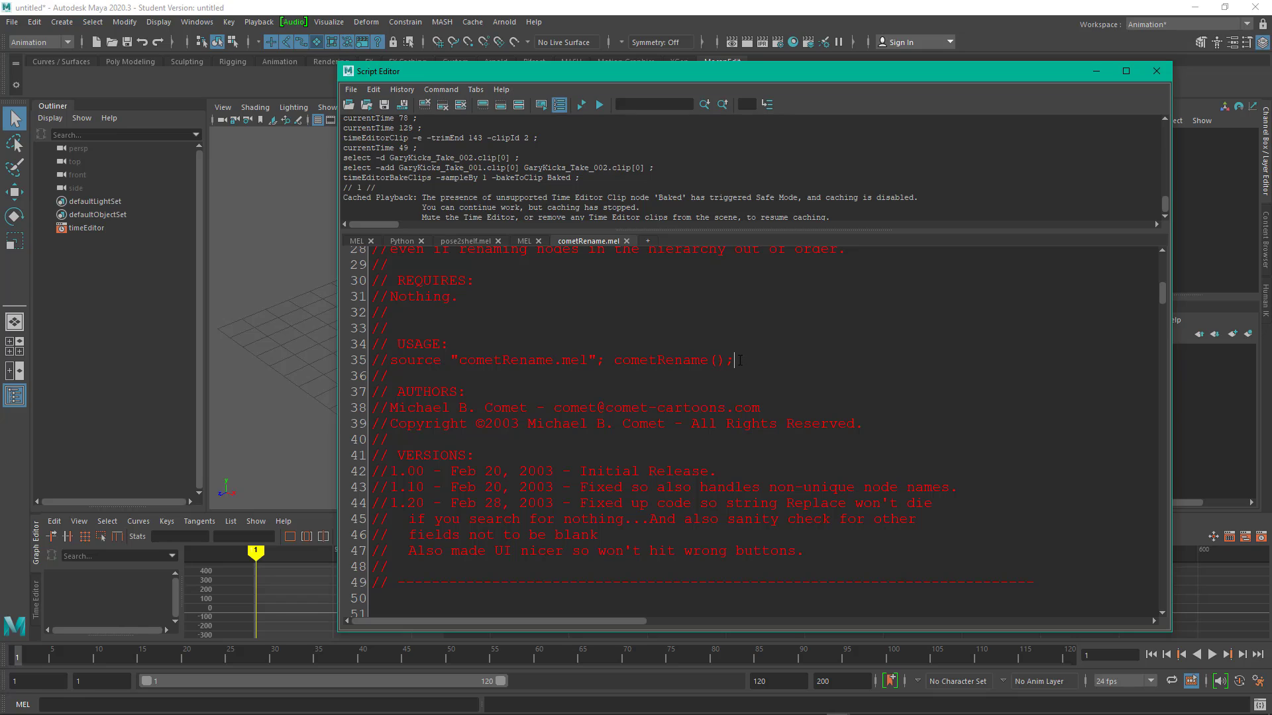
Drag the line 'source "cometRename.mel"; cometRename();' onto the MocapEdit shelf as a button
{"action": "left_click_drag", "start_coordinate": [737, 361], "coordinate": [391, 365]}
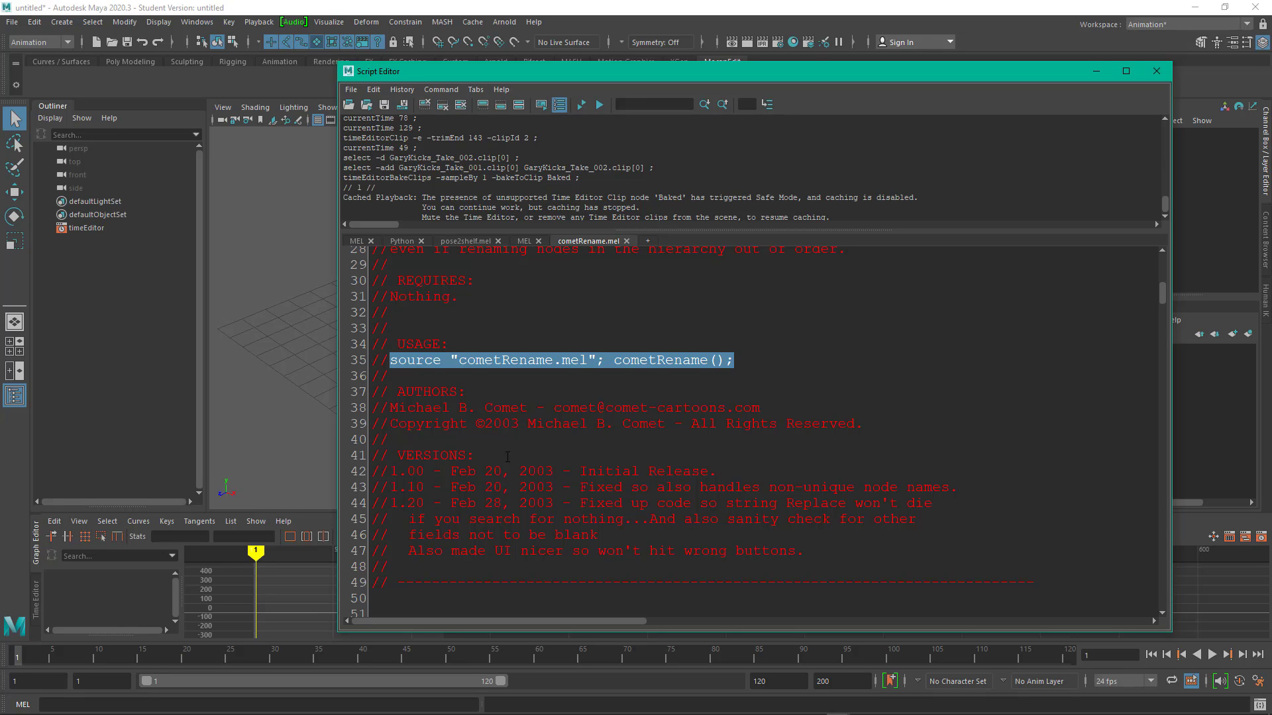
{"action": "middle_click_drag", "start_coordinate": [556, 362], "coordinate": [33, 77]}
{"action": "left_click", "coordinate": [296, 190]}
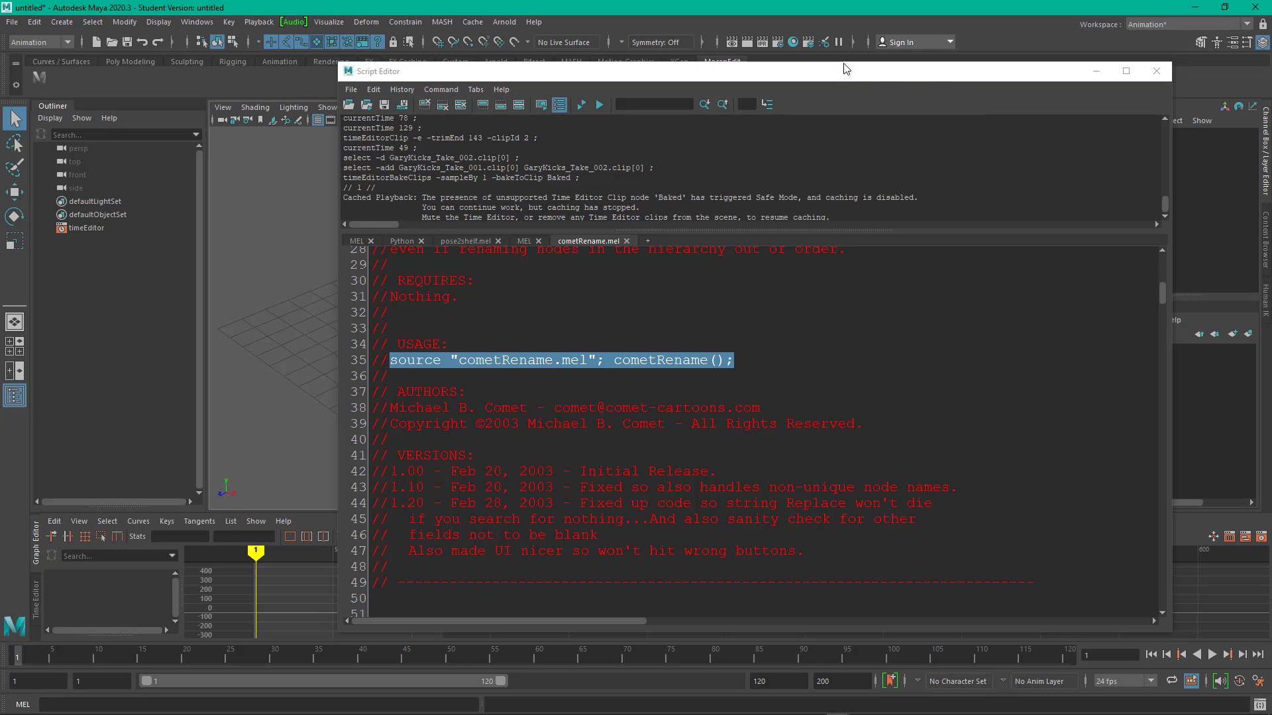
{"action": "left_click_drag", "start_coordinate": [845, 68], "coordinate": [845, 329]}
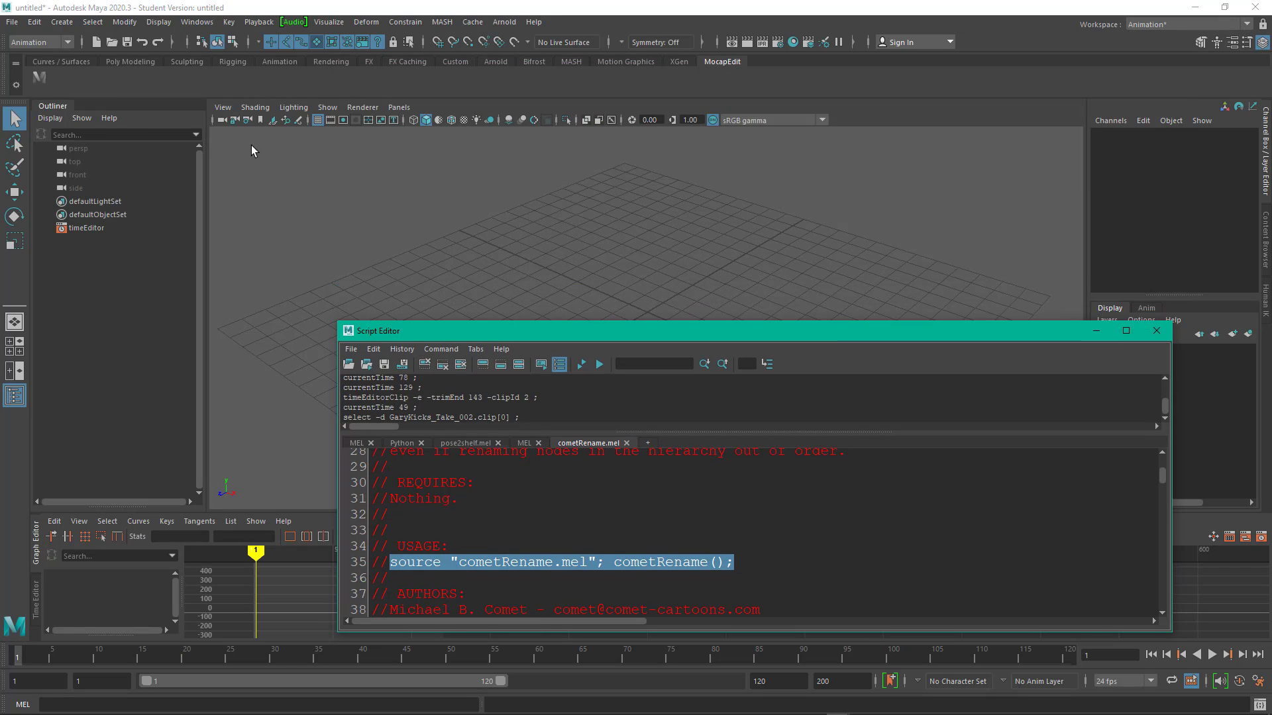
Give the cometRename button the icon label CRNM in the Shelf Editor and save all shelves
{"action": "right_click", "coordinate": [38, 77]}
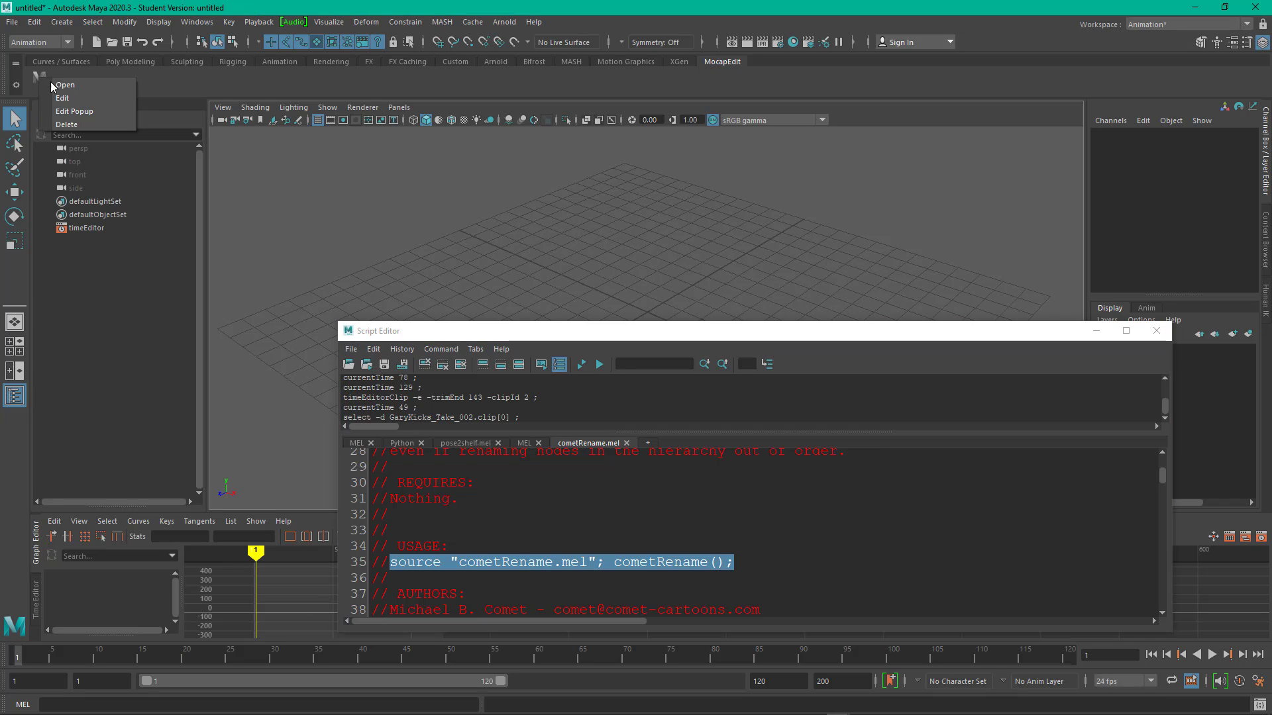
{"action": "left_click", "coordinate": [80, 99]}
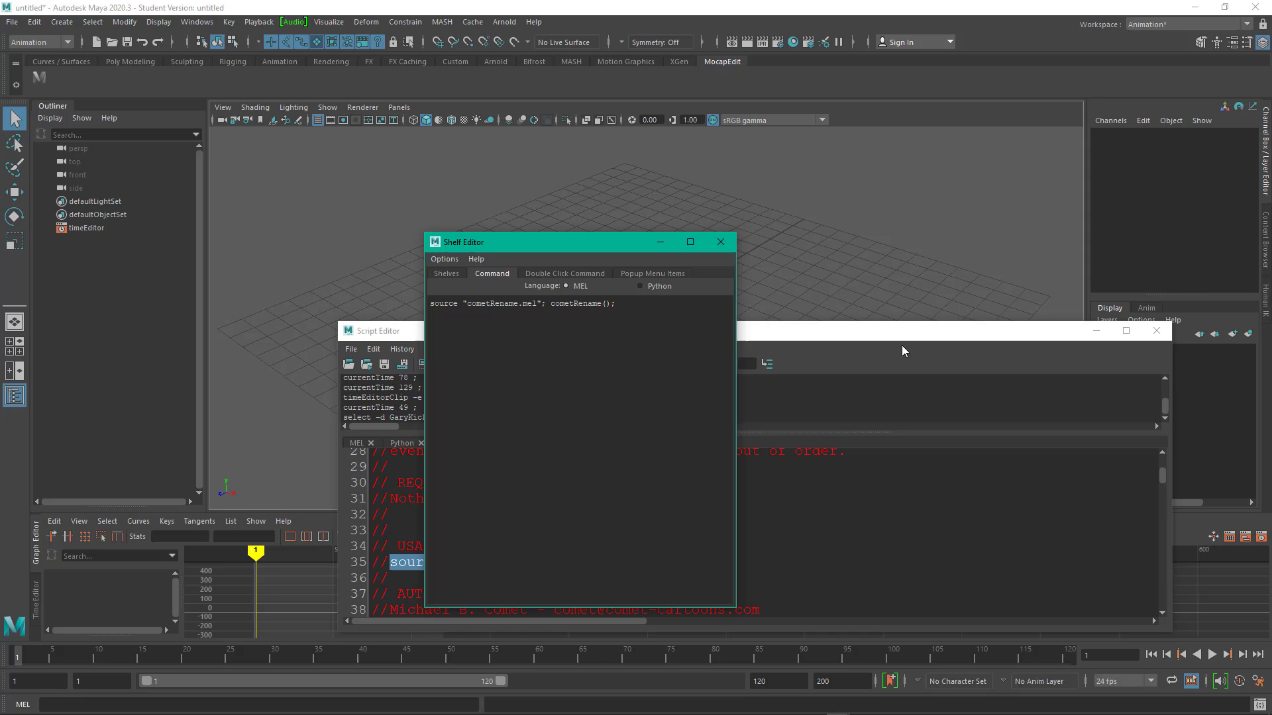
{"action": "left_click", "coordinate": [1102, 333]}
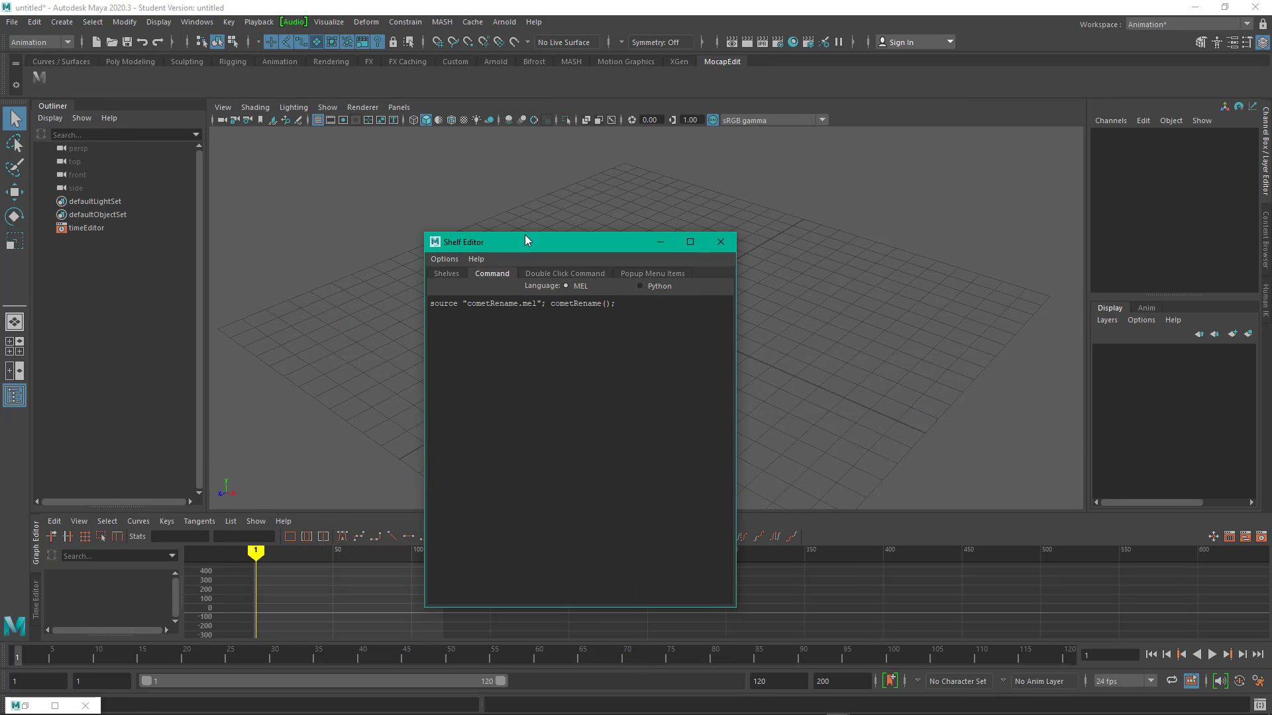
{"action": "left_click_drag", "start_coordinate": [524, 235], "coordinate": [515, 167]}
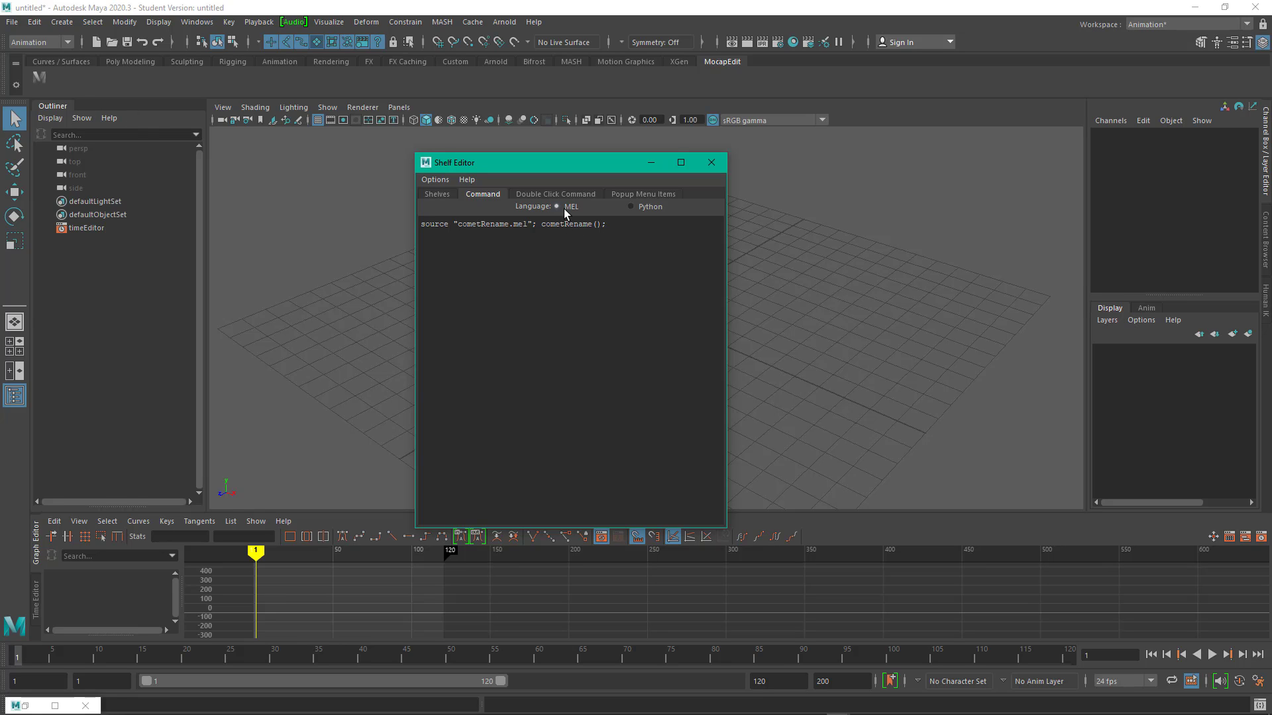
{"action": "left_click", "coordinate": [438, 195]}
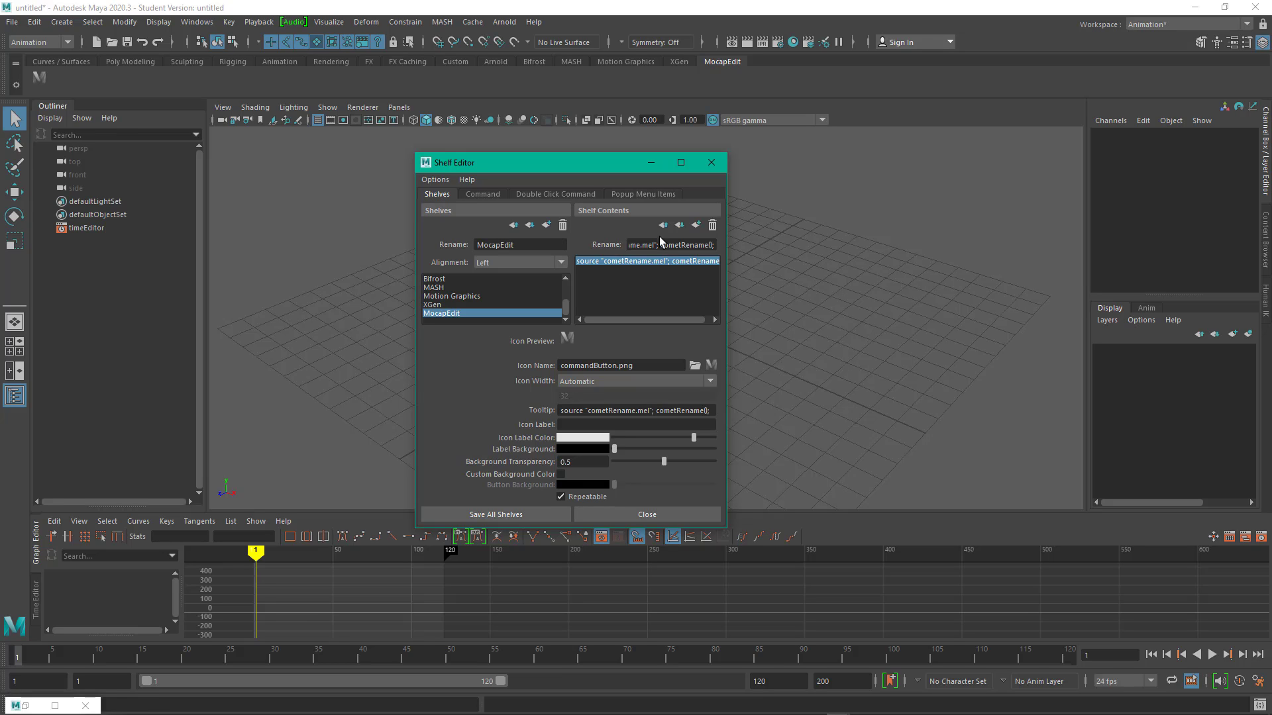
{"action": "left_click", "coordinate": [606, 425]}
{"action": "type", "text": "CRNM"}
{"action": "key", "text": "Return"}
{"action": "left_click", "coordinate": [547, 515]}
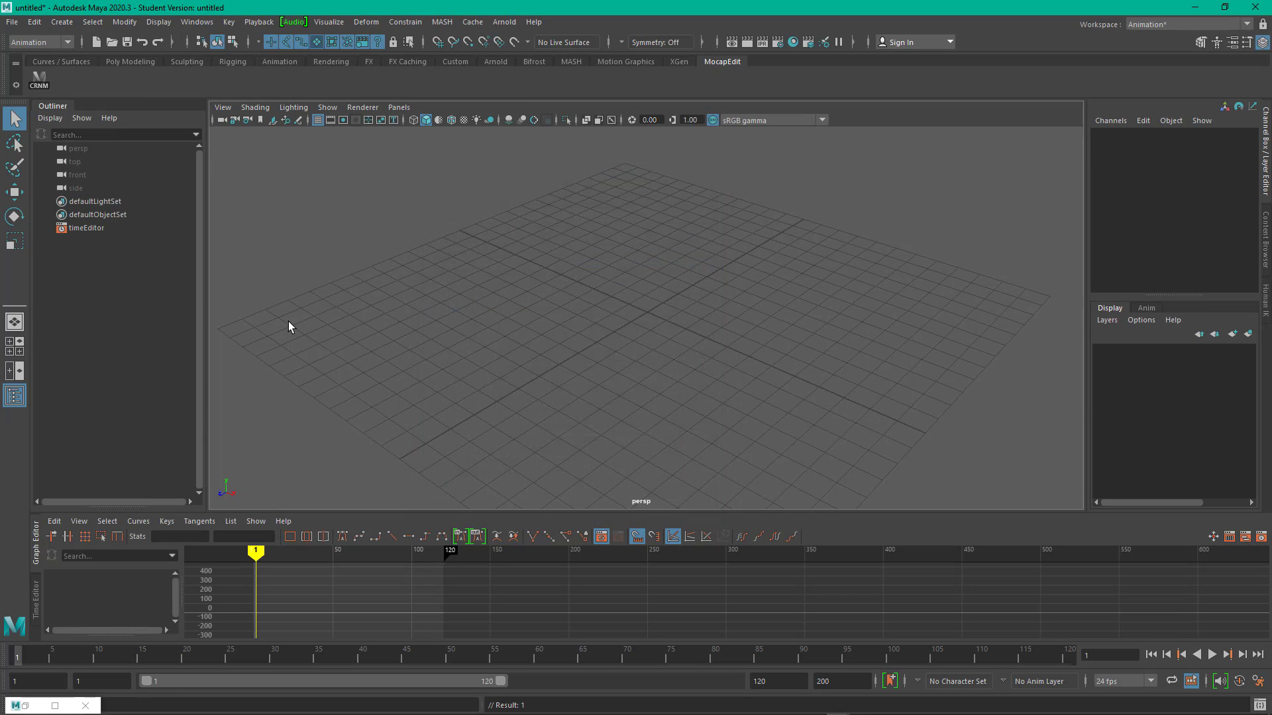
{"action": "left_click", "coordinate": [40, 81]}
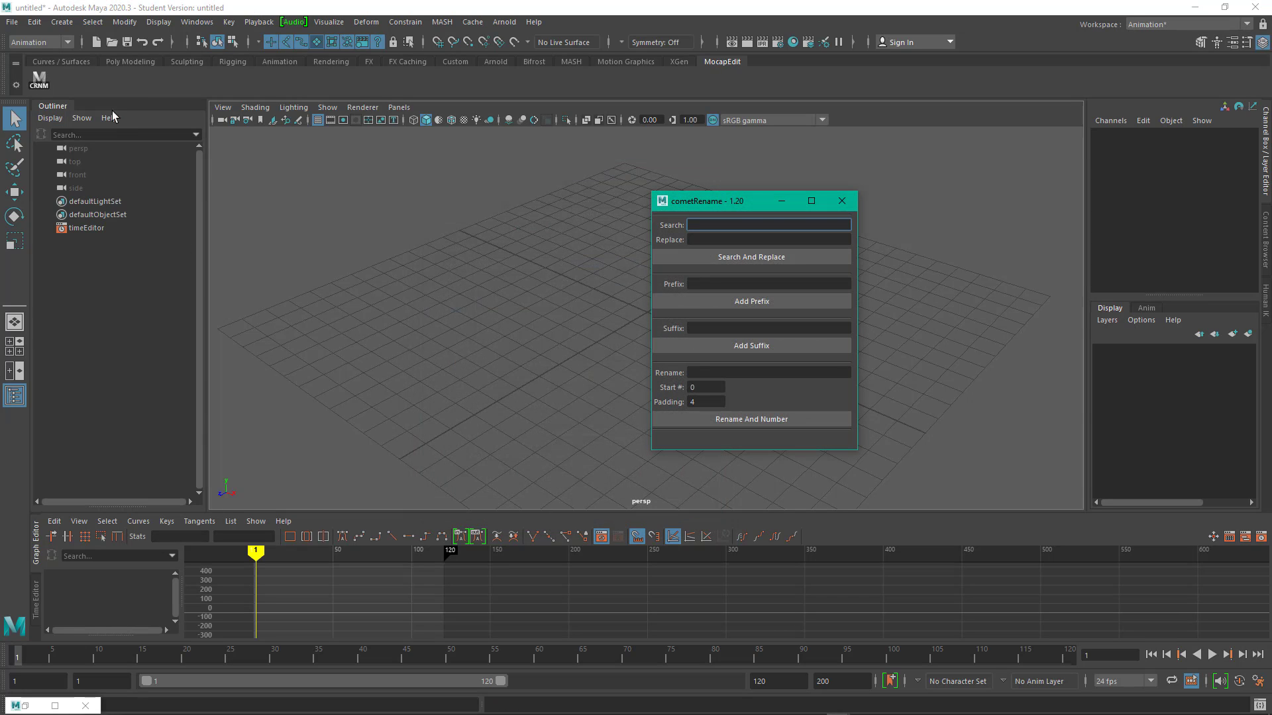
{"action": "left_click_drag", "start_coordinate": [751, 202], "coordinate": [415, 232]}
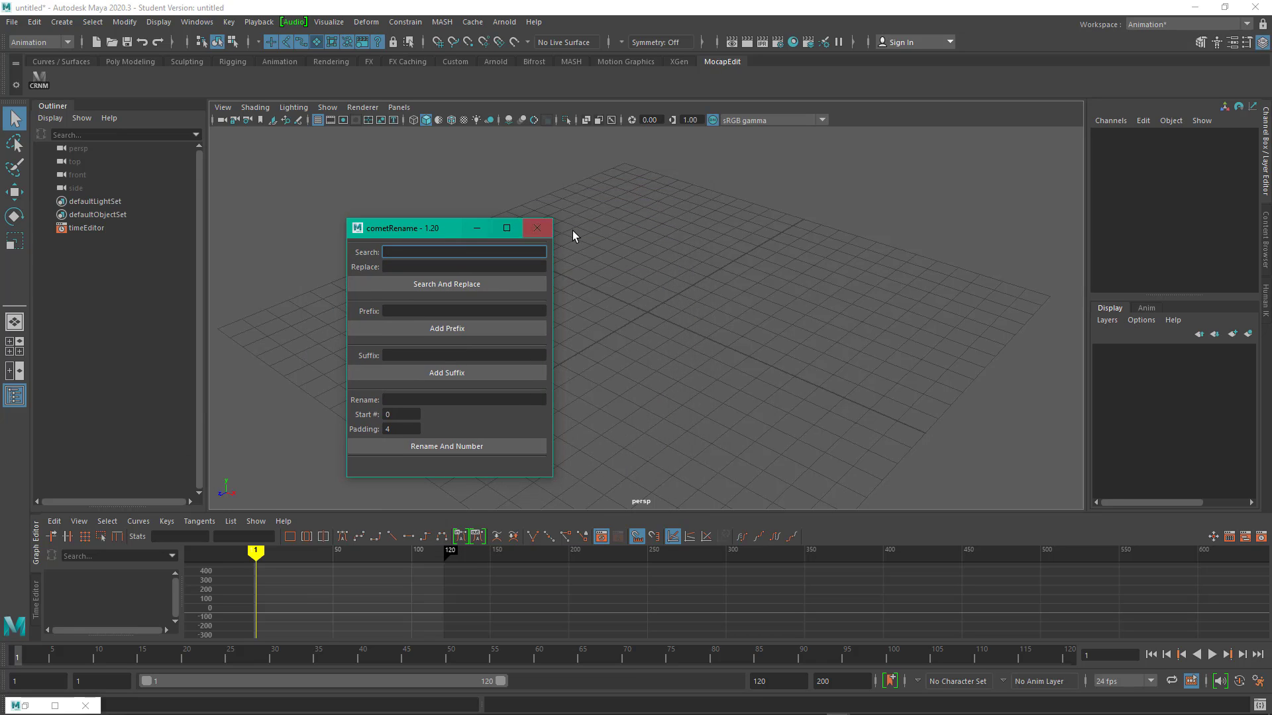
{"action": "left_click", "coordinate": [403, 264]}
{"action": "left_click", "coordinate": [404, 251]}
{"action": "left_click", "coordinate": [405, 267]}
{"action": "left_click", "coordinate": [411, 251]}
{"action": "left_click", "coordinate": [416, 266]}
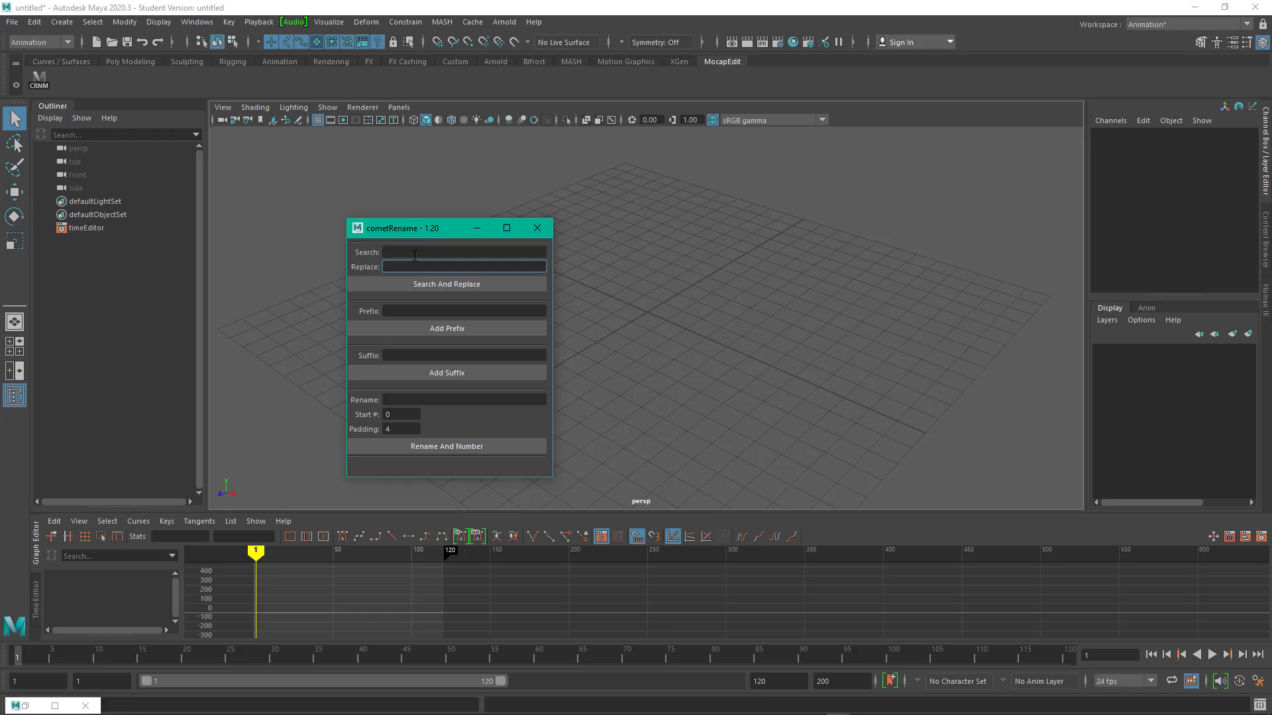
{"action": "left_click", "coordinate": [414, 253]}
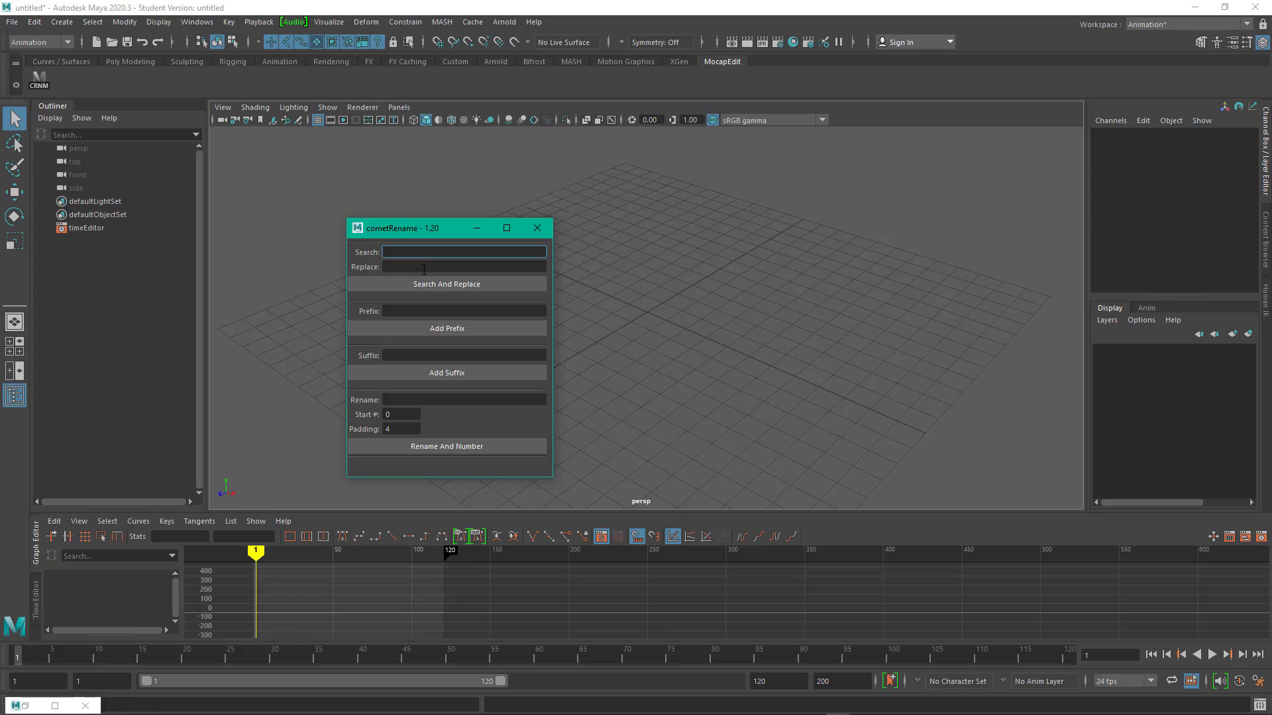
{"action": "left_click", "coordinate": [424, 267]}
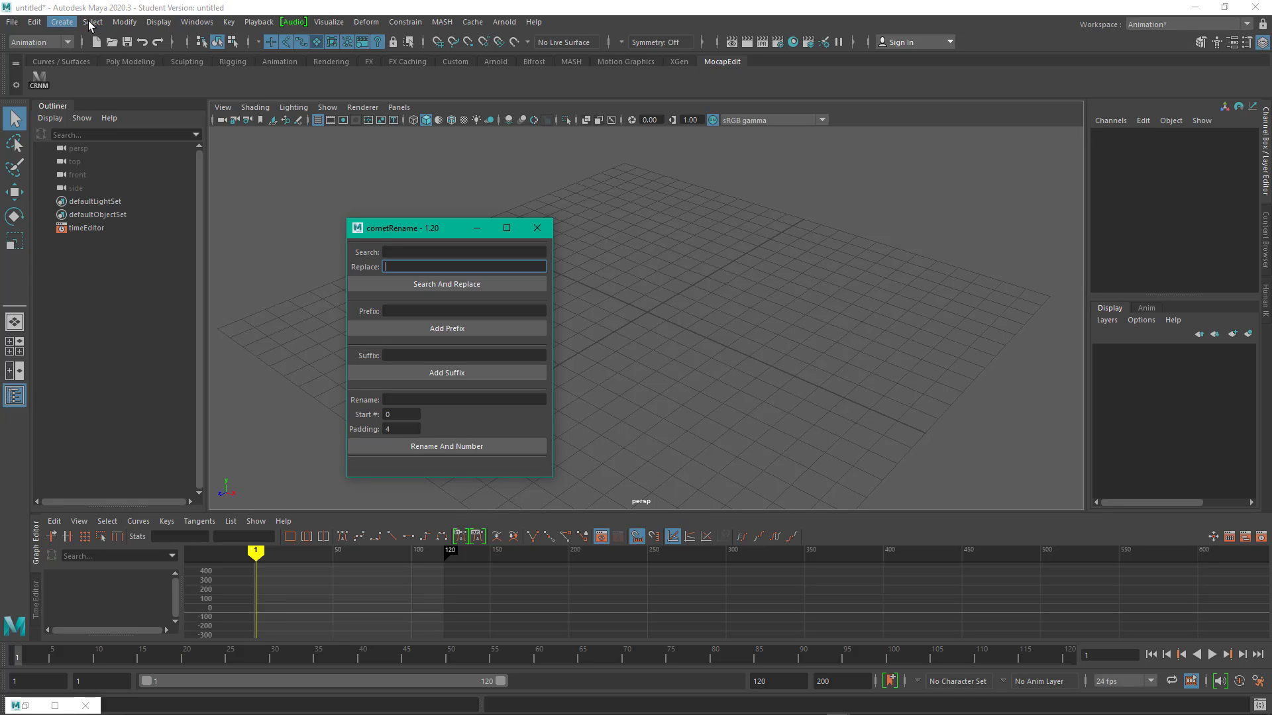
{"action": "left_click", "coordinate": [125, 23]}
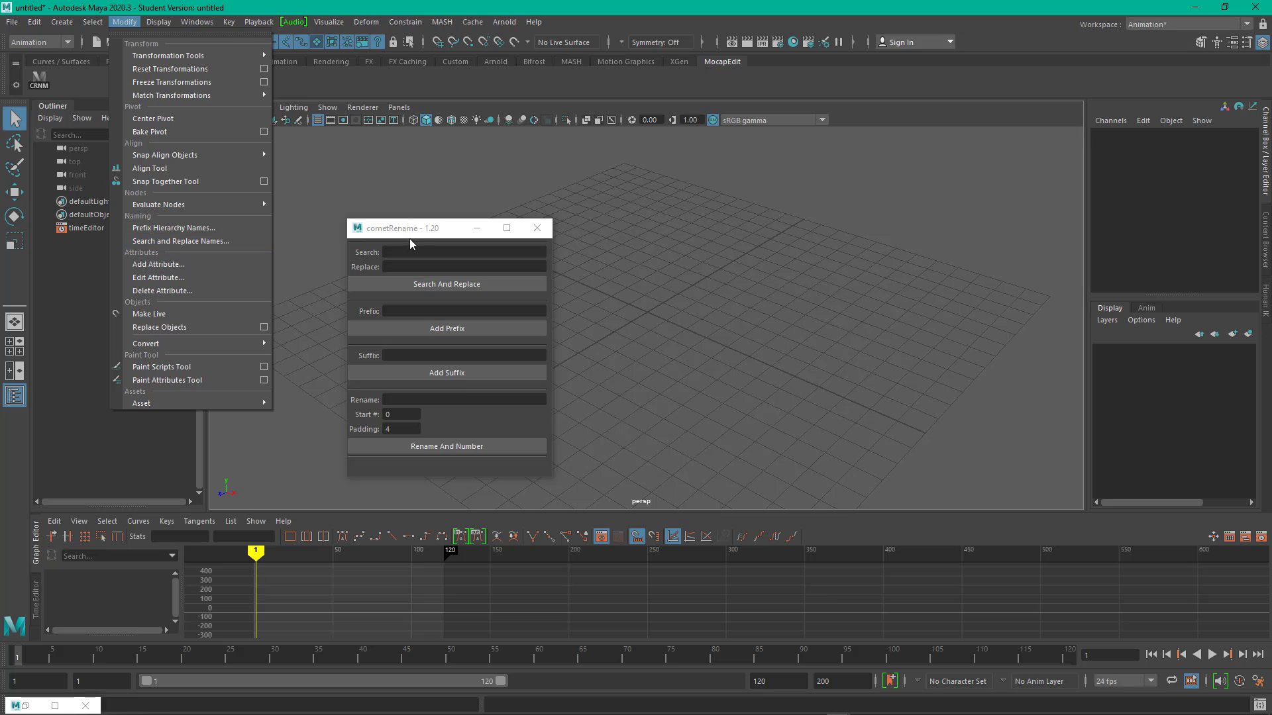
{"action": "left_click", "coordinate": [427, 230]}
{"action": "left_click", "coordinate": [537, 229]}
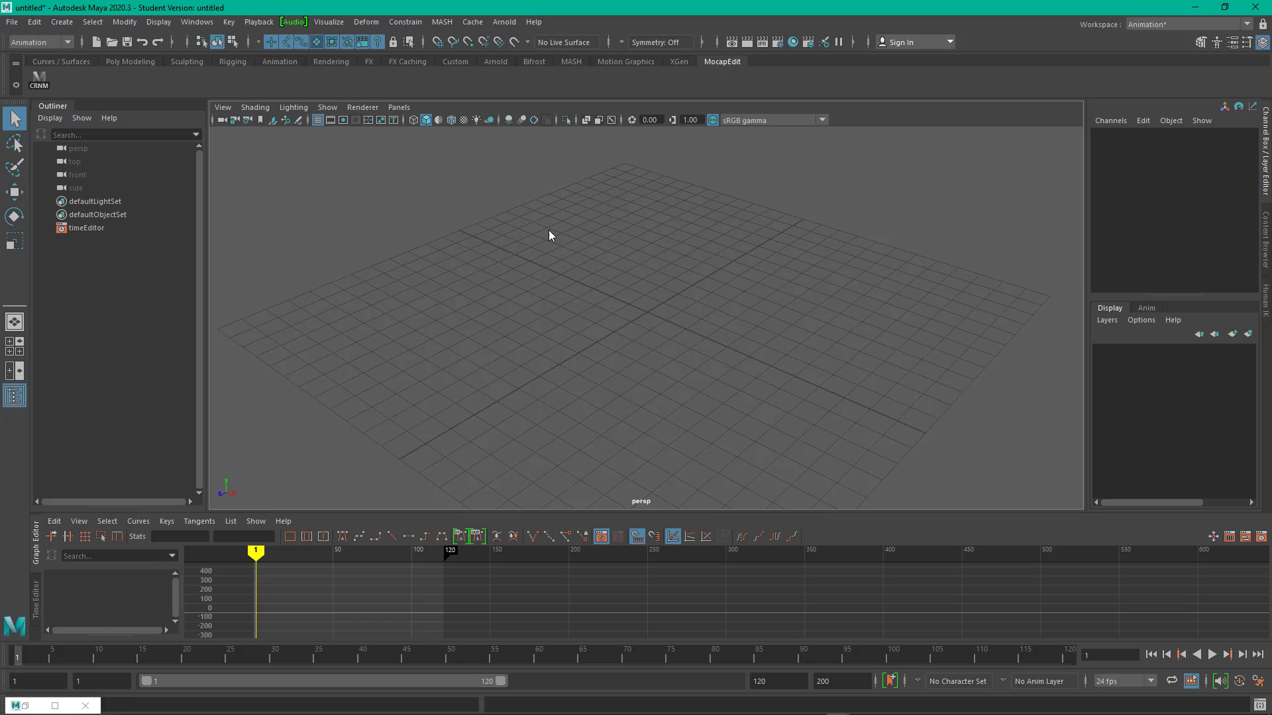
Open and enlarge the Script Editor, then add a new MEL tab
{"action": "left_click", "coordinate": [1259, 705]}
{"action": "left_click_drag", "start_coordinate": [579, 361], "coordinate": [551, 119]}
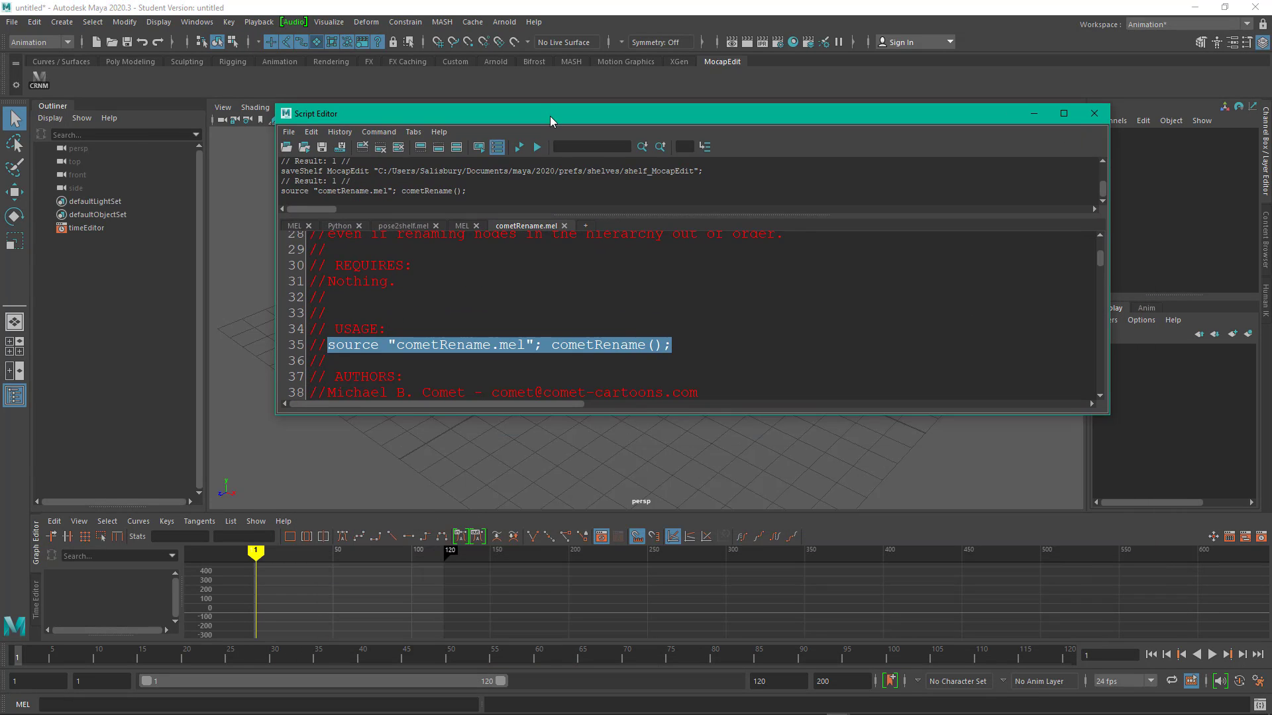
{"action": "left_click_drag", "start_coordinate": [716, 416], "coordinate": [772, 675]}
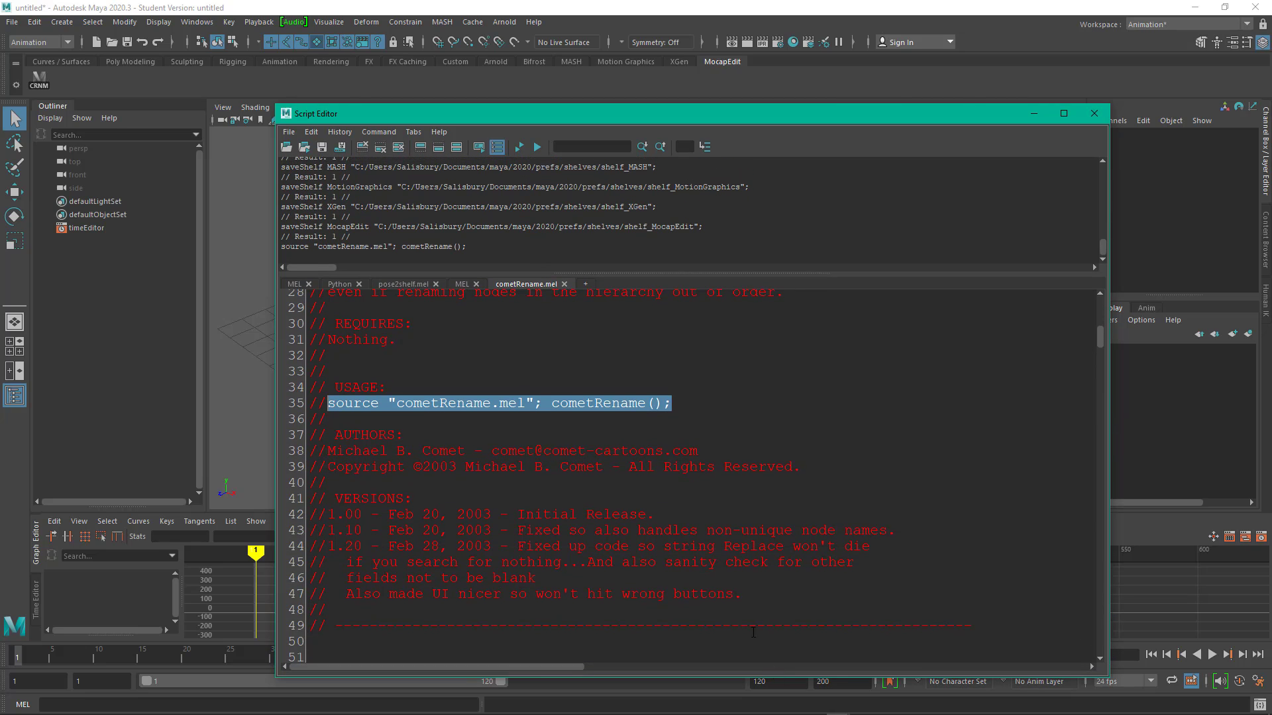
{"action": "left_click", "coordinate": [585, 285]}
{"action": "left_click", "coordinate": [580, 372]}
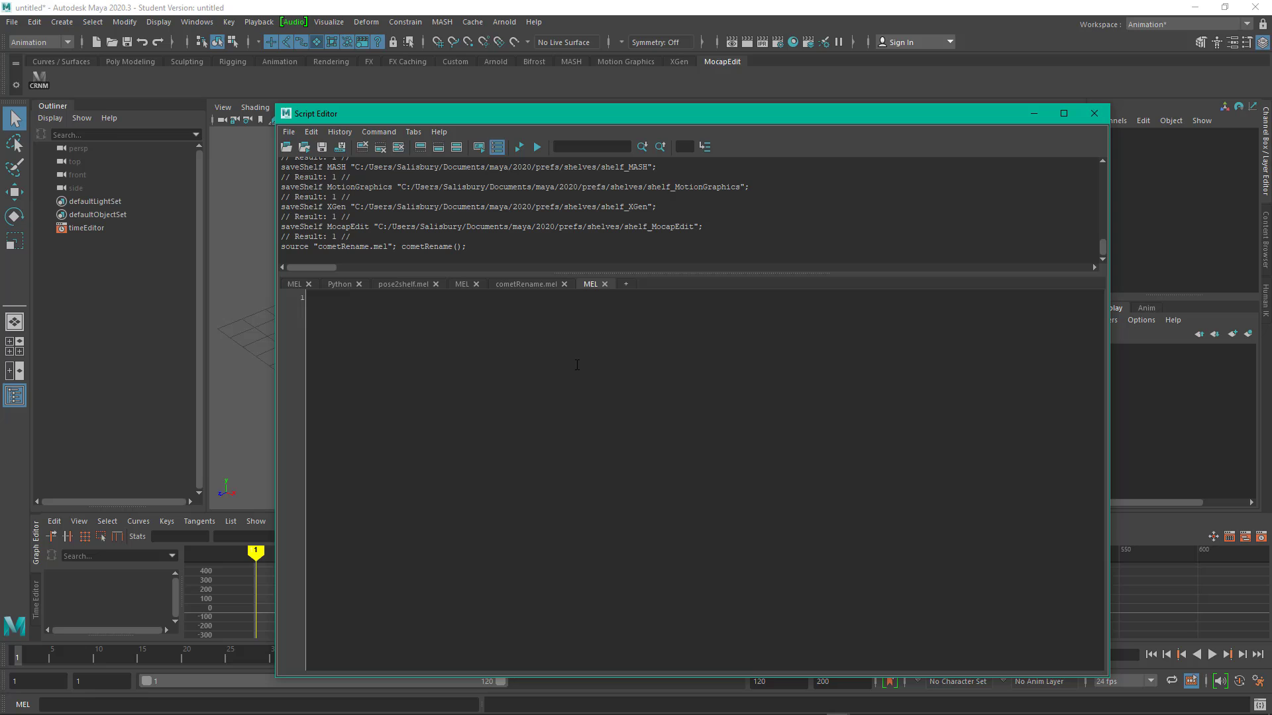
Open pose2shelf.mel from the scripts folder via File > Open Script
{"action": "left_click", "coordinate": [289, 132]}
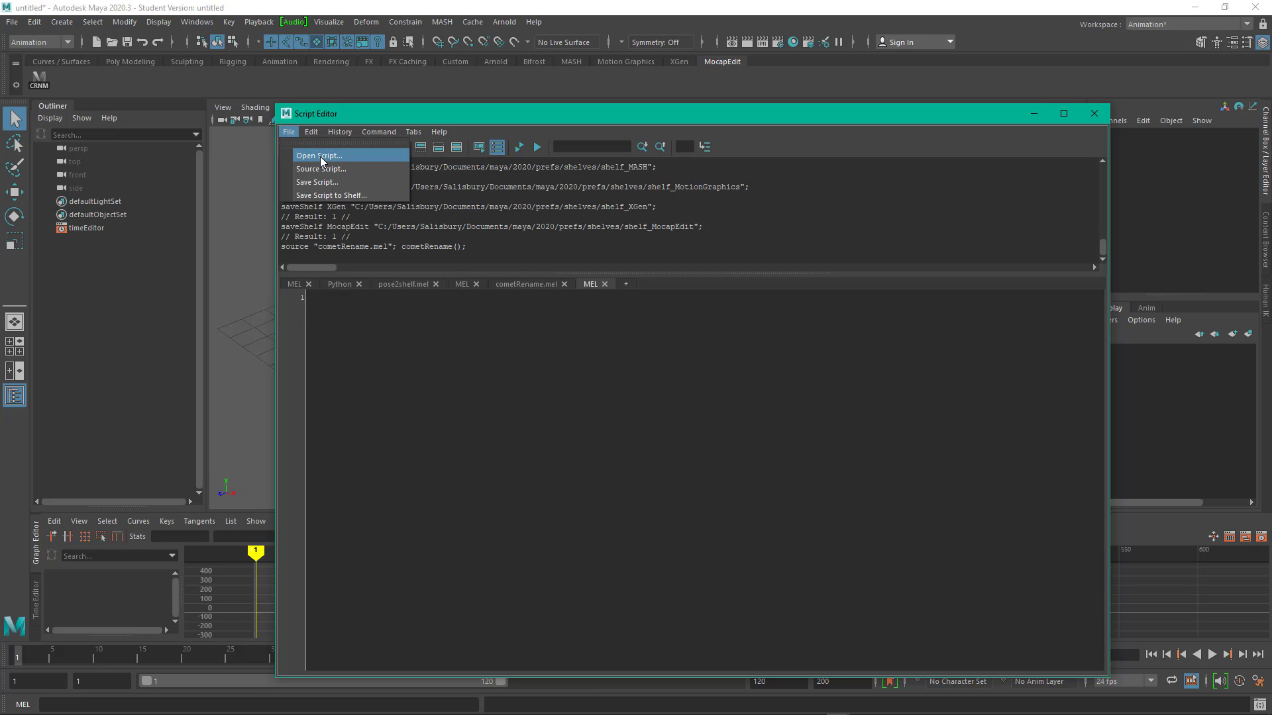
{"action": "left_click", "coordinate": [320, 156]}
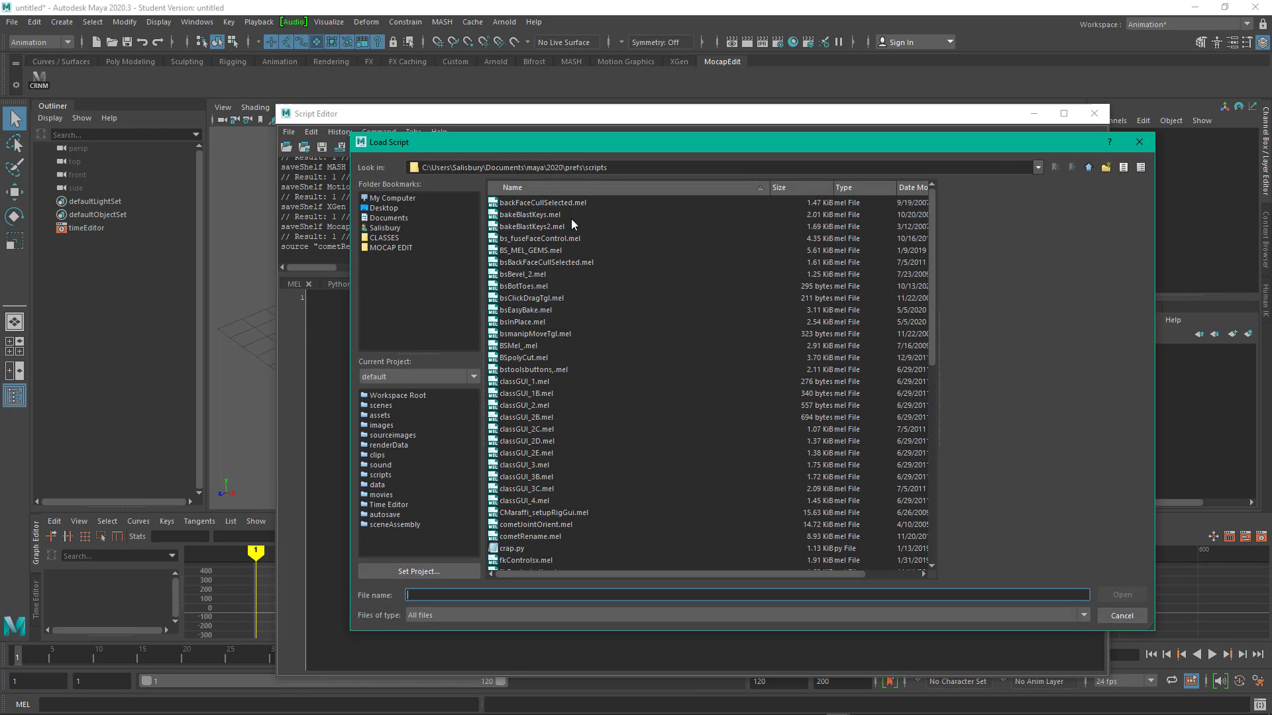
{"action": "scroll", "coordinate": [571, 218], "scroll_direction": "down", "scroll_amount": 3}
{"action": "scroll", "coordinate": [624, 525], "scroll_direction": "down", "scroll_amount": 5}
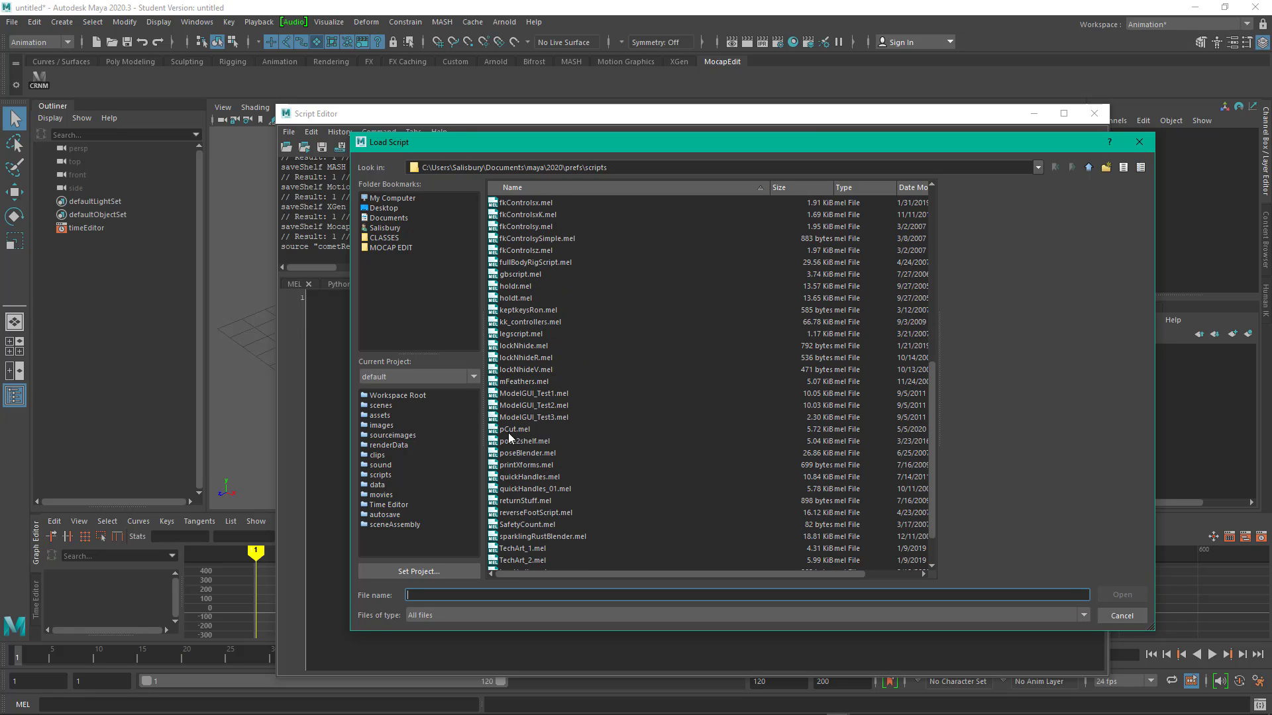
{"action": "left_click", "coordinate": [514, 440]}
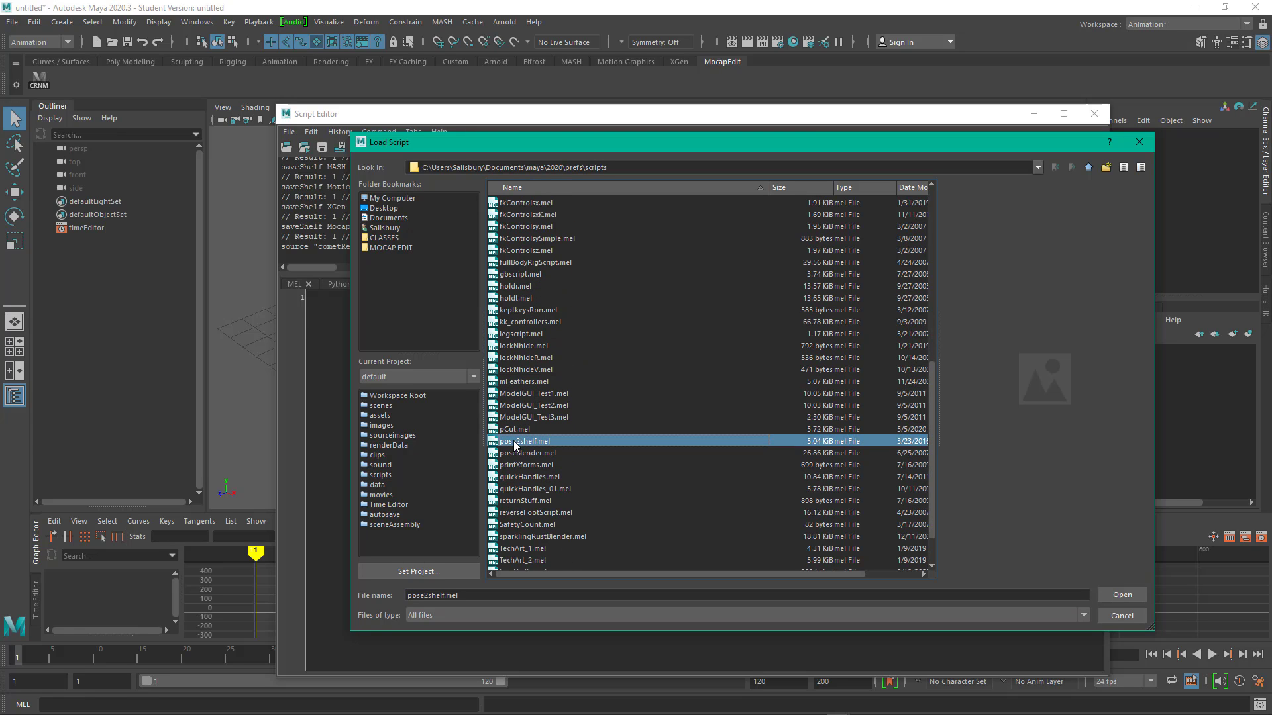
{"action": "left_click", "coordinate": [1126, 596]}
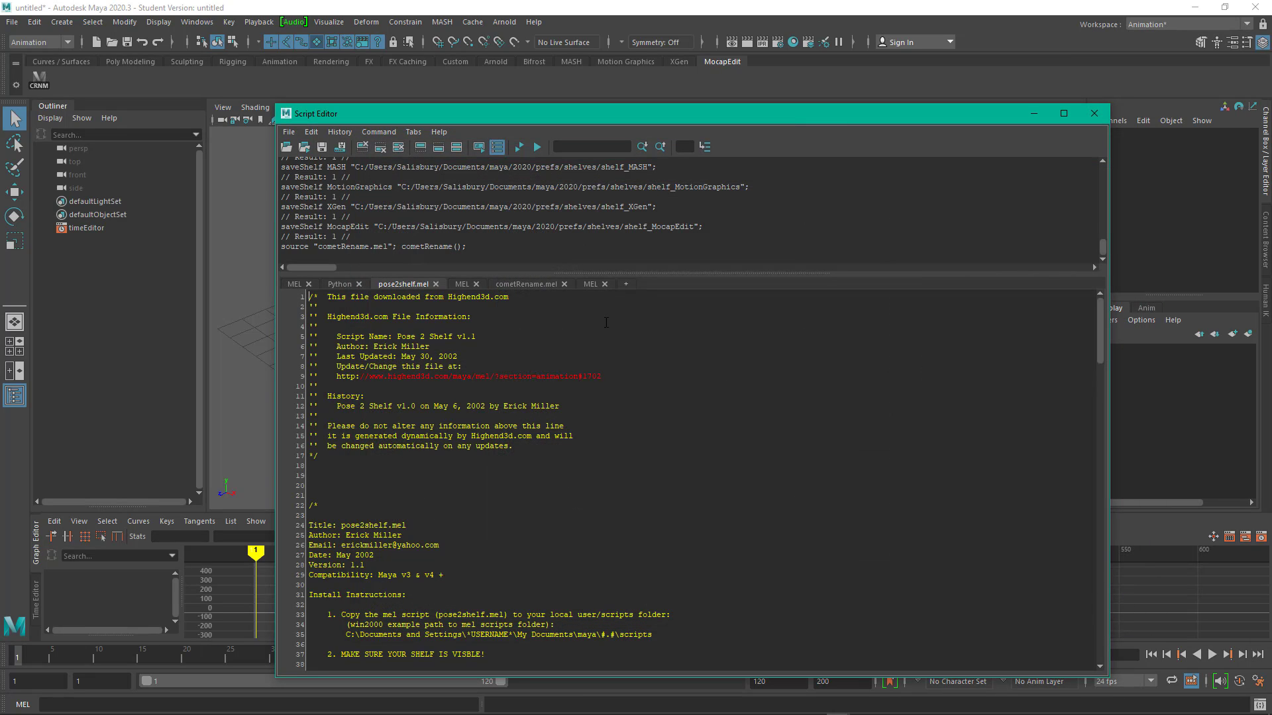
Execute the 'source pose2shelf.mel;' line to install the p2s button, then close the Script Editor
{"action": "scroll", "coordinate": [628, 365], "scroll_direction": "up", "scroll_amount": 3, "text": "ctrl"}
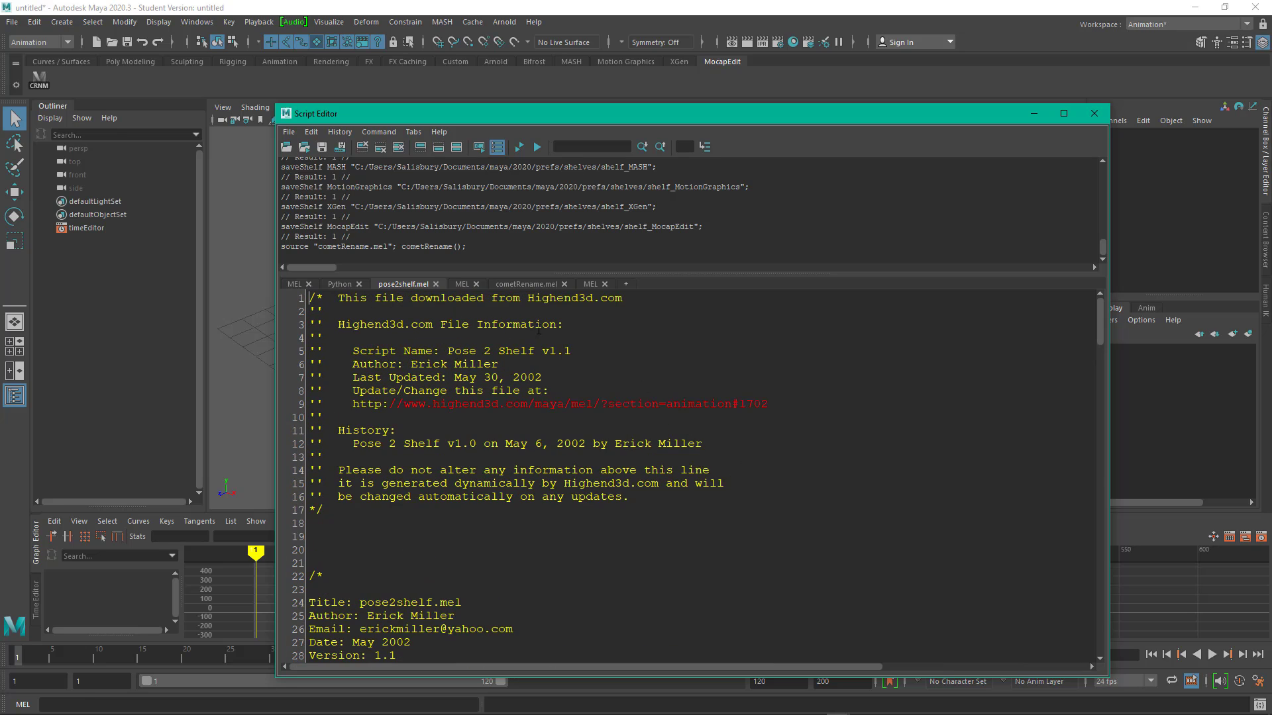
{"action": "scroll", "coordinate": [462, 318], "scroll_direction": "down", "scroll_amount": 9}
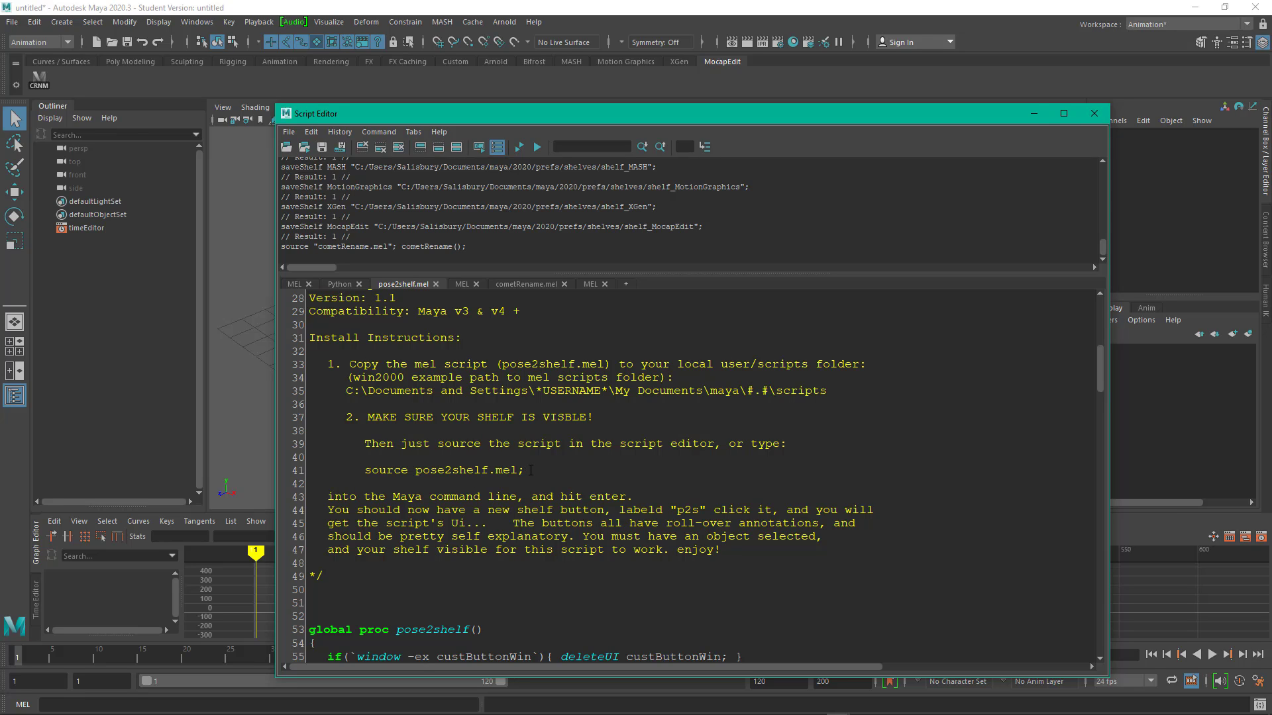
{"action": "left_click_drag", "start_coordinate": [527, 471], "coordinate": [366, 470]}
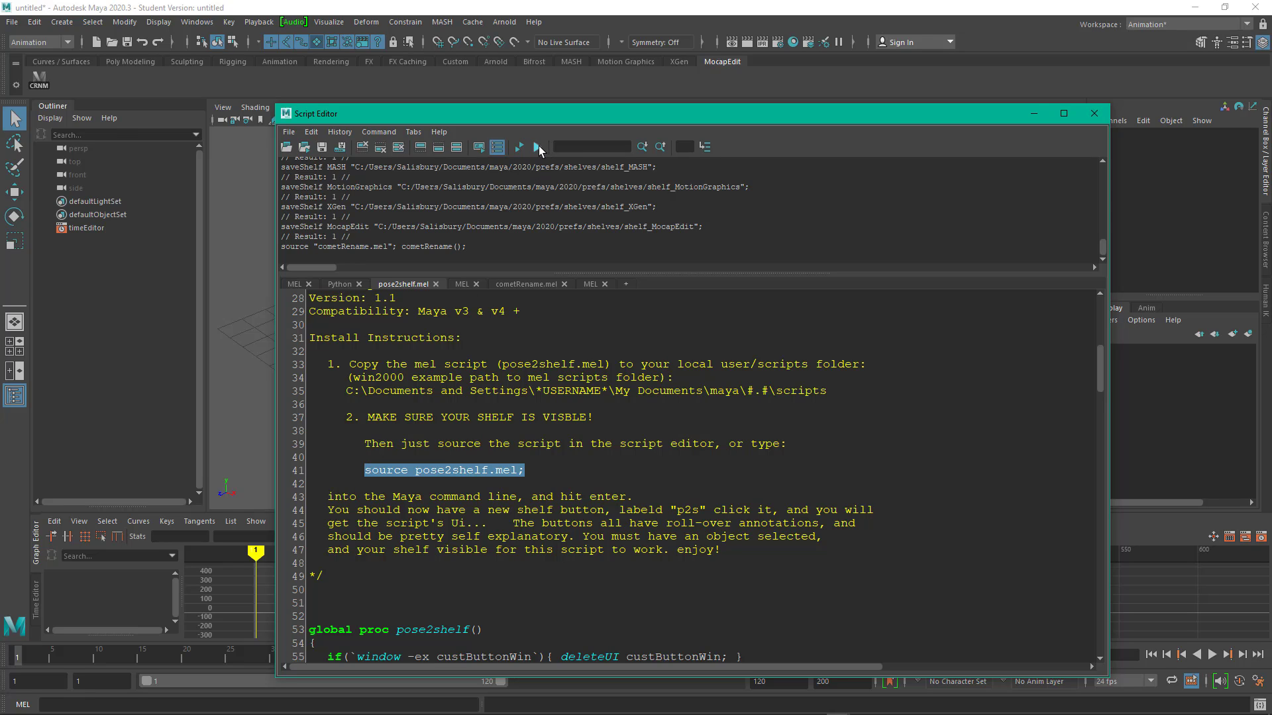
{"action": "left_click", "coordinate": [538, 147]}
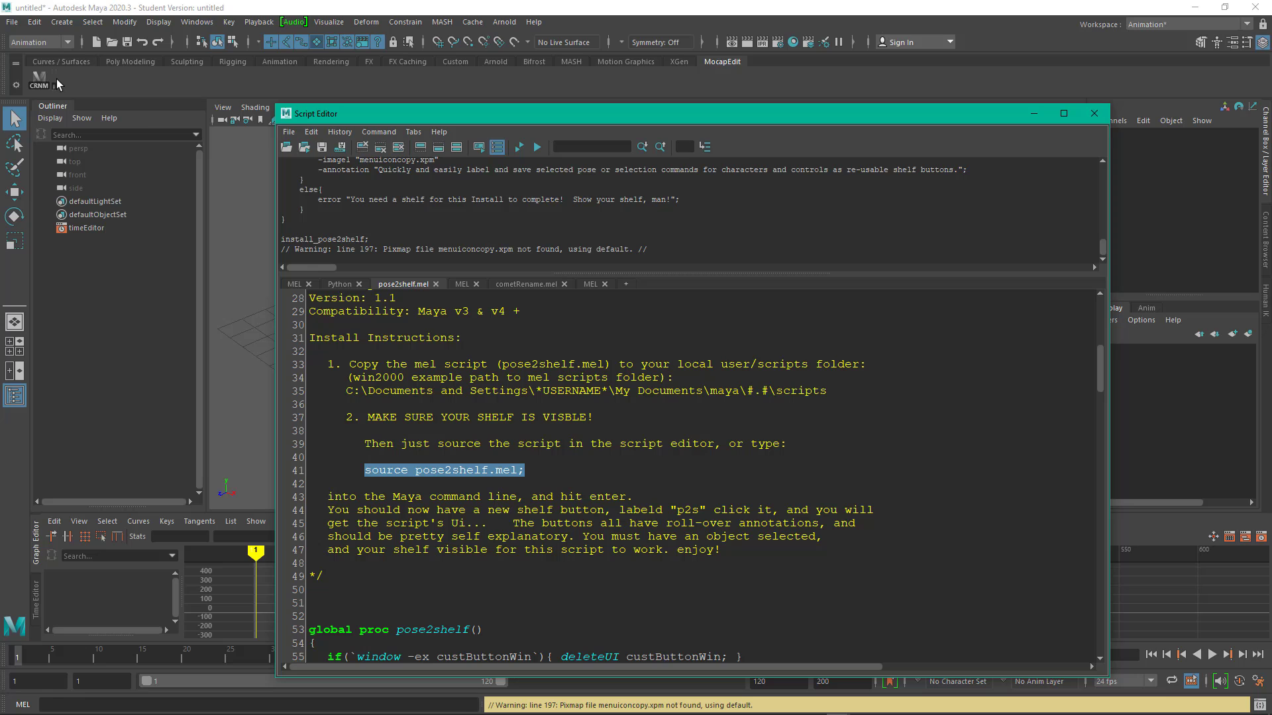
{"action": "left_click", "coordinate": [1093, 114]}
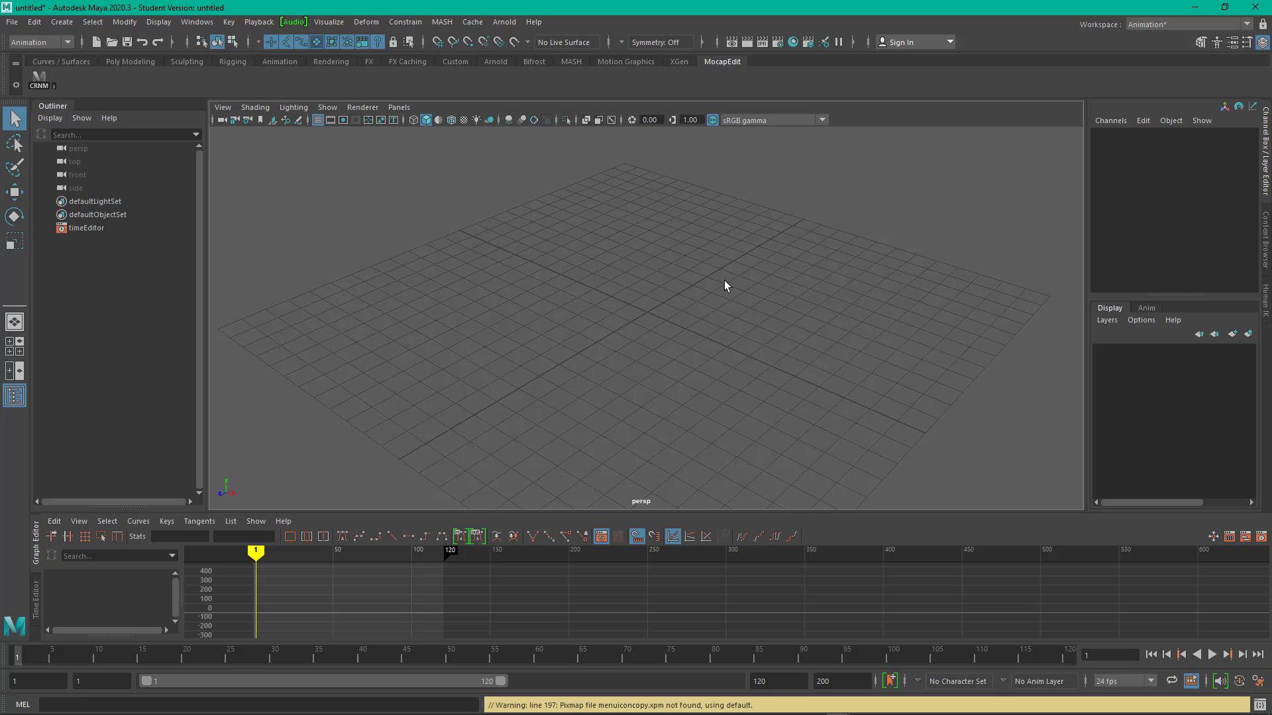
In the Shelf Editor, relabel the p2s button P2S and set its icon width to Standard
{"action": "right_click", "coordinate": [54, 83]}
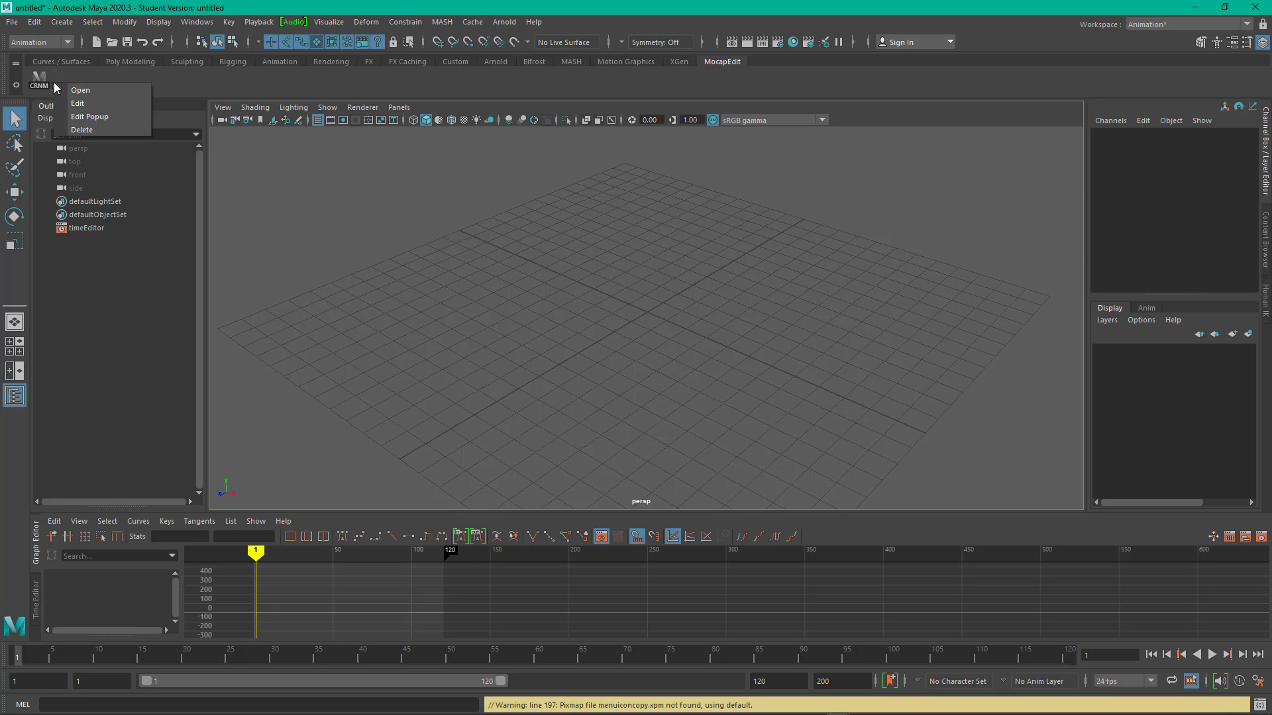
{"action": "left_click", "coordinate": [90, 103]}
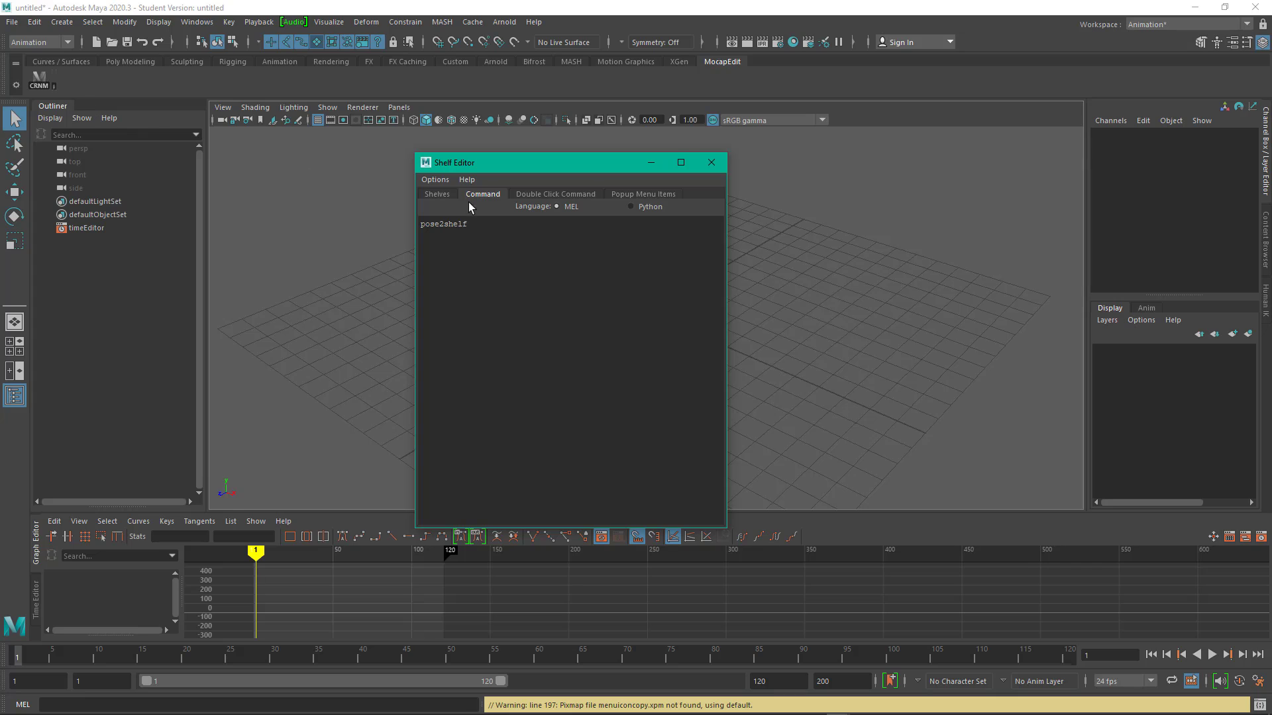
{"action": "left_click", "coordinate": [442, 198]}
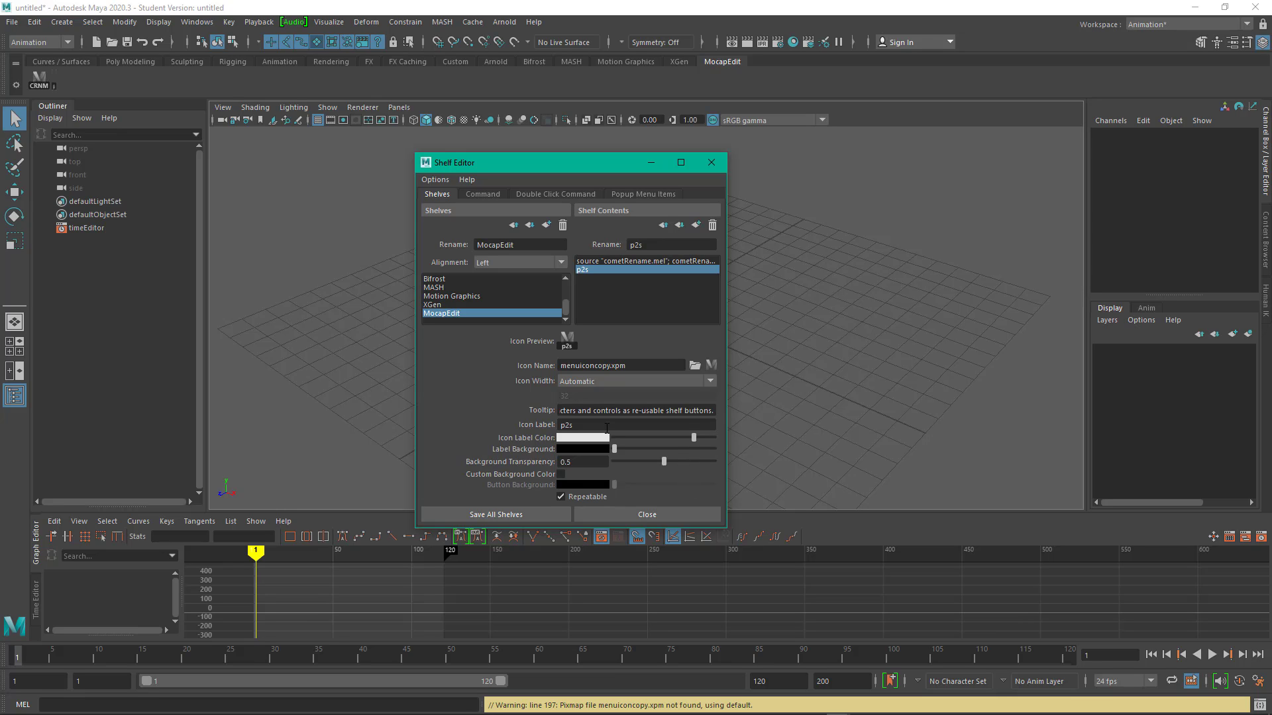
{"action": "left_click_drag", "start_coordinate": [605, 428], "coordinate": [487, 421]}
{"action": "type", "text": "P2S"}
{"action": "key", "text": "Return"}
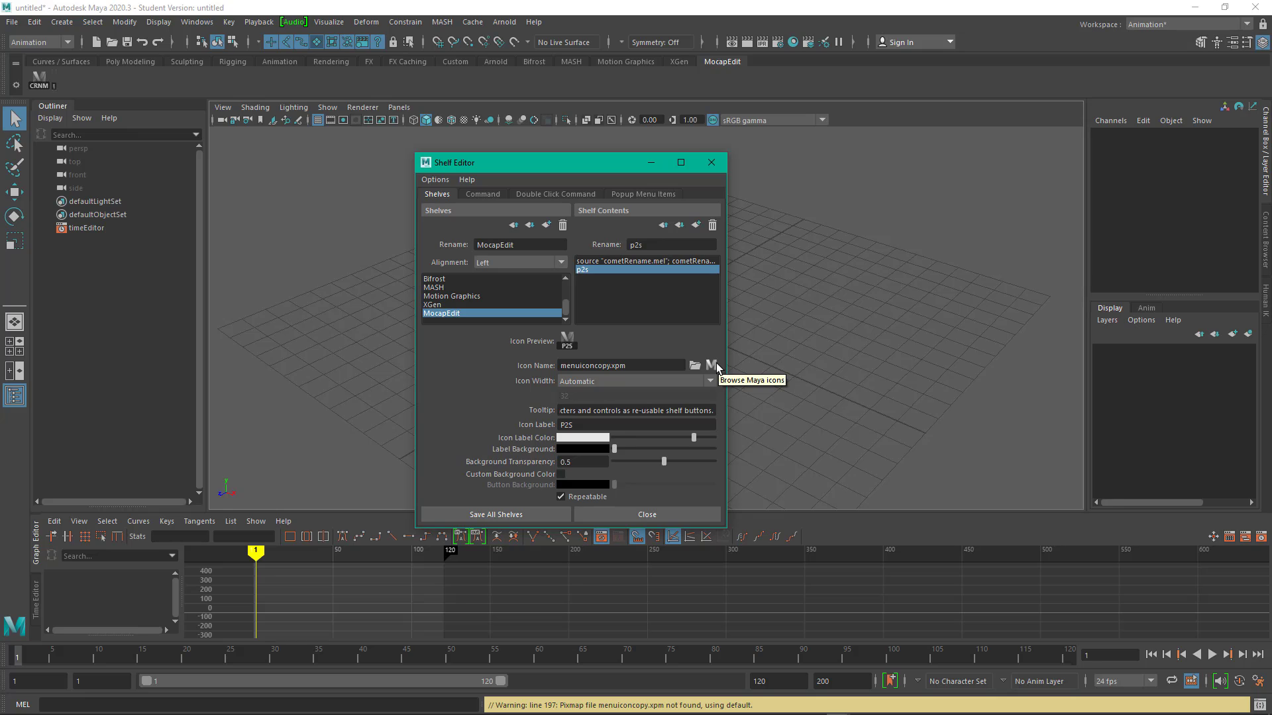
{"action": "left_click", "coordinate": [636, 384]}
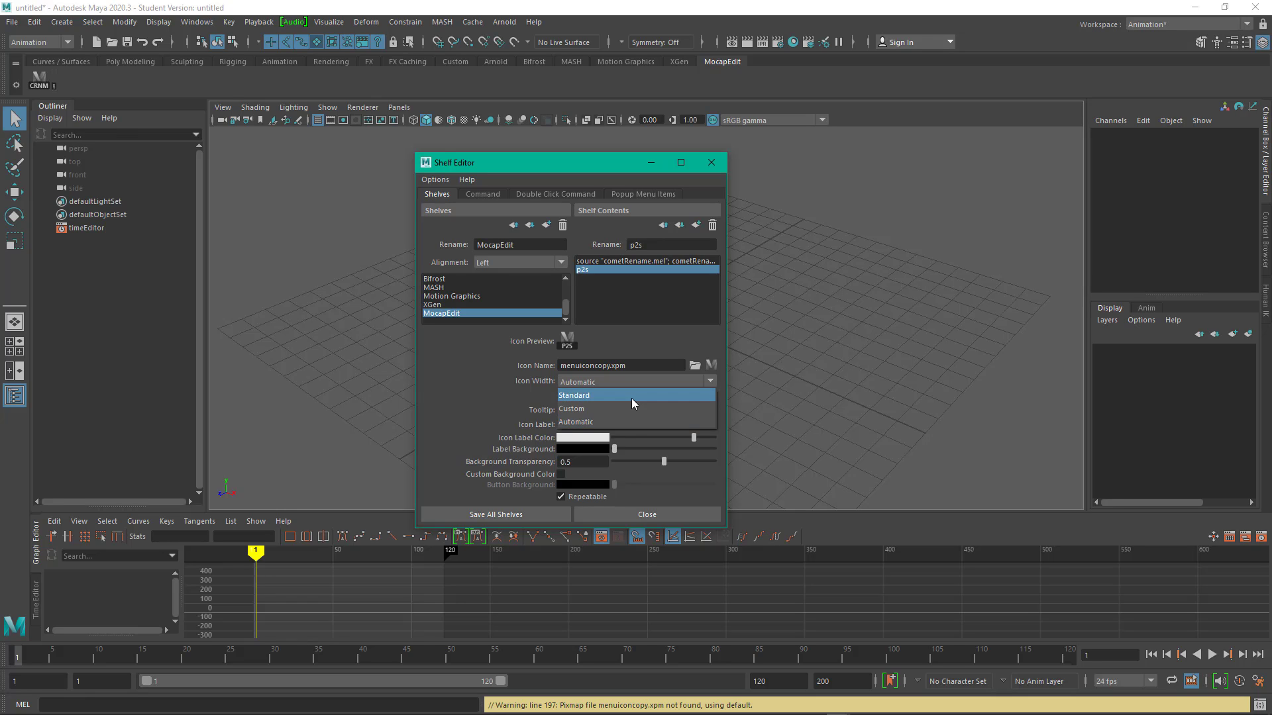
{"action": "left_click", "coordinate": [631, 397]}
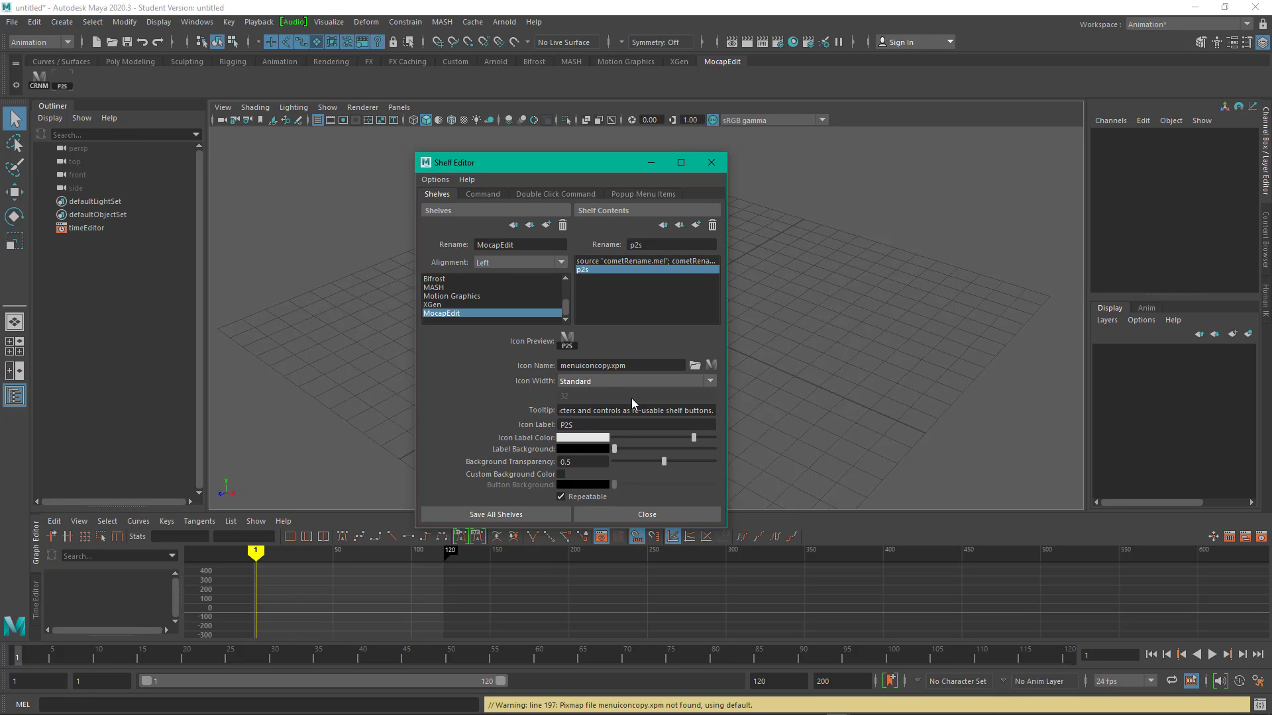
Open the factory icon browser, enlarge it, and filter the icons by 'char'
{"action": "left_click", "coordinate": [711, 365]}
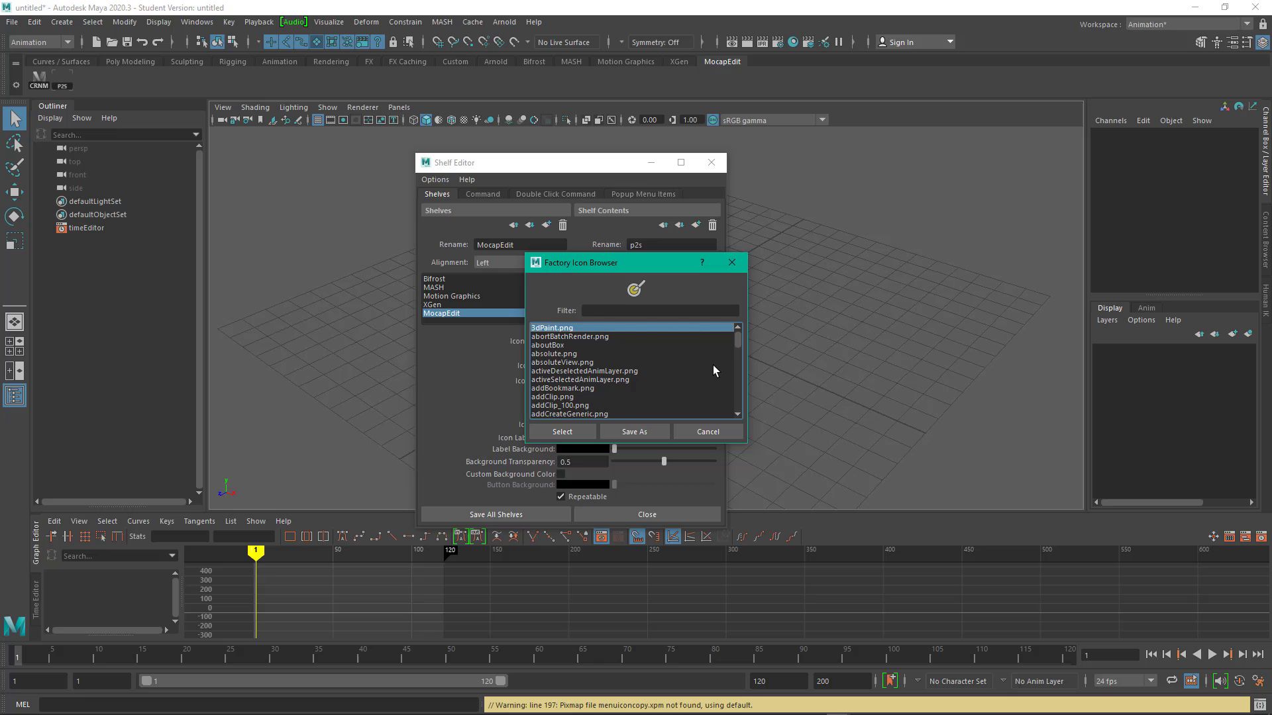
{"action": "left_click_drag", "start_coordinate": [753, 448], "coordinate": [937, 583]}
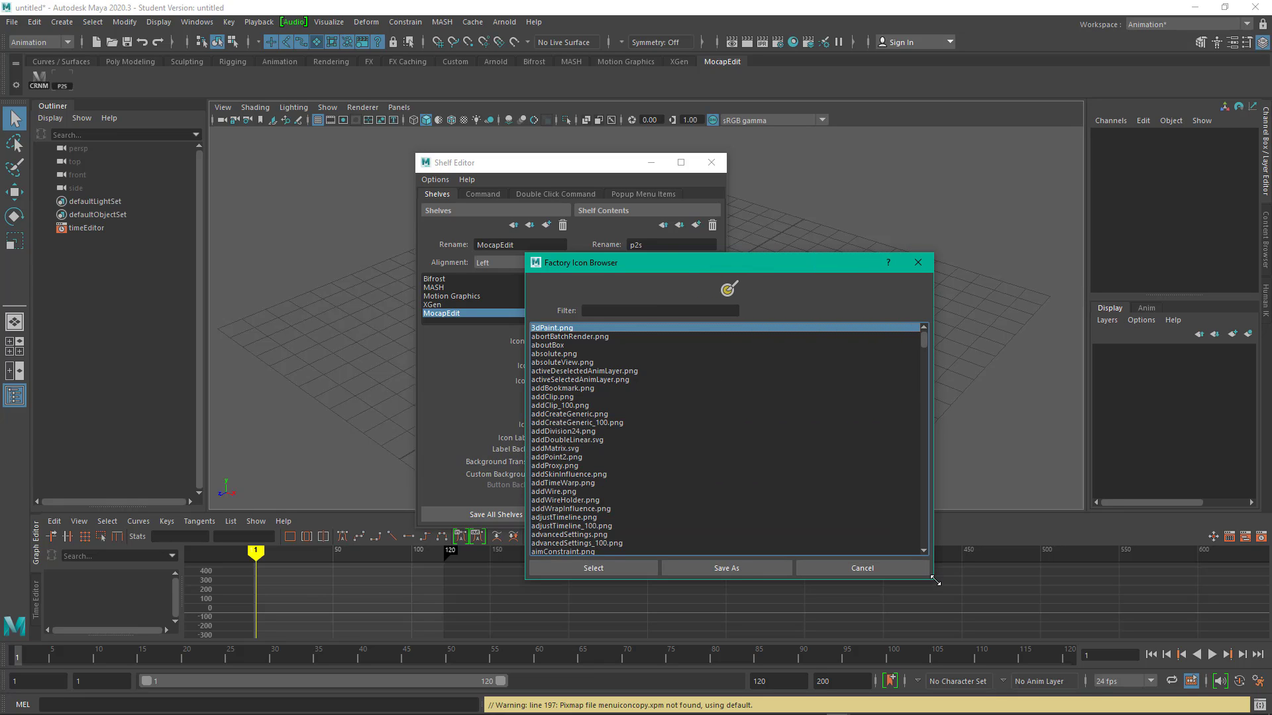
{"action": "left_click_drag", "start_coordinate": [680, 267], "coordinate": [627, 196]}
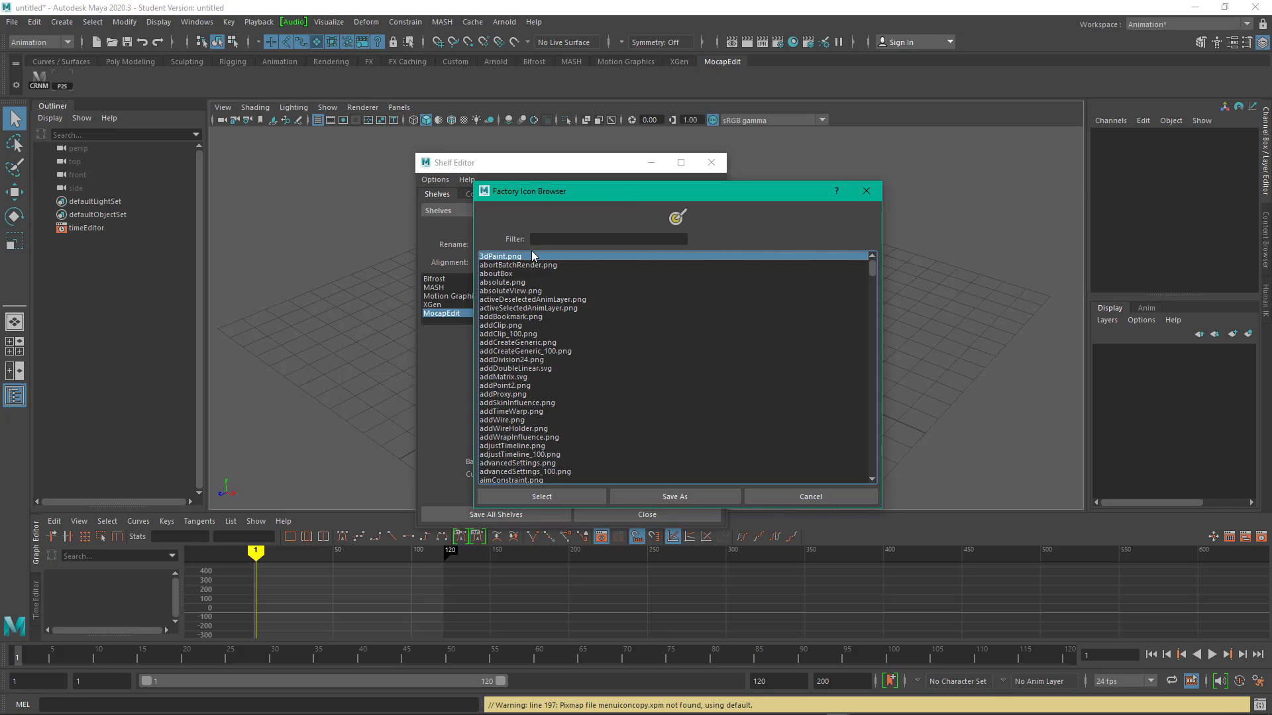
{"action": "left_click", "coordinate": [551, 240]}
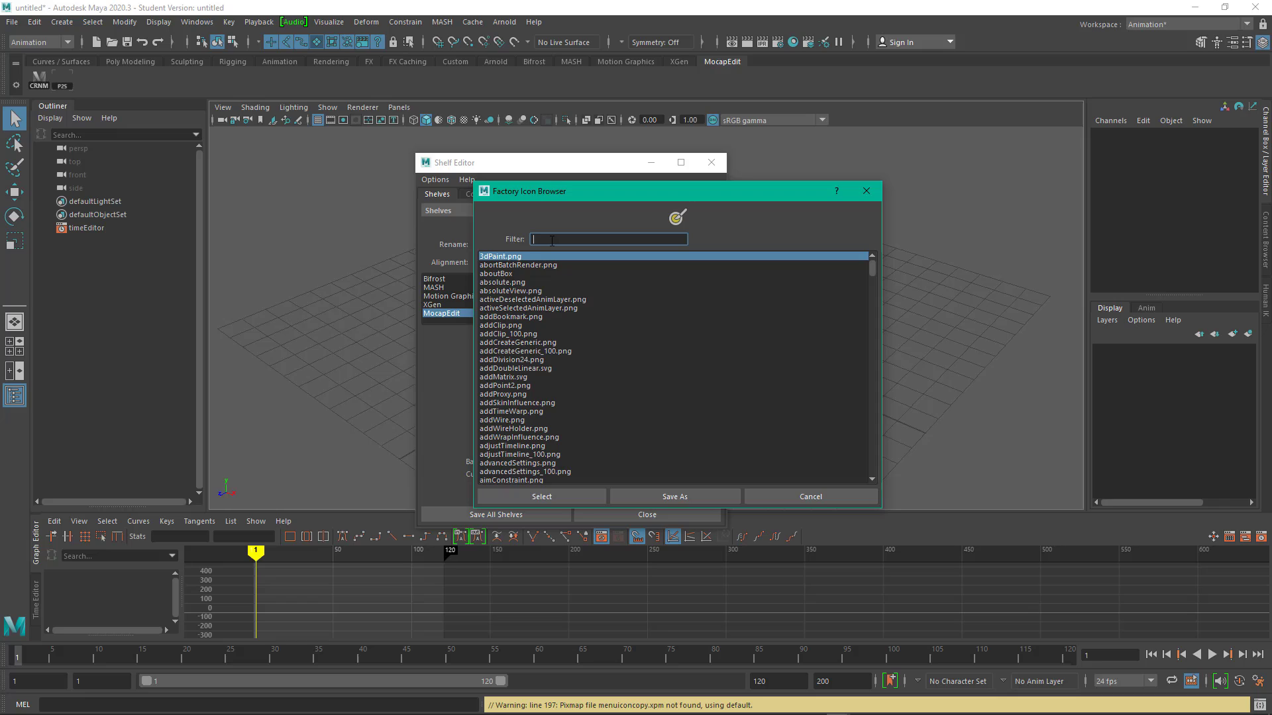
{"action": "type", "text": "char"}
{"action": "key", "text": "Return"}
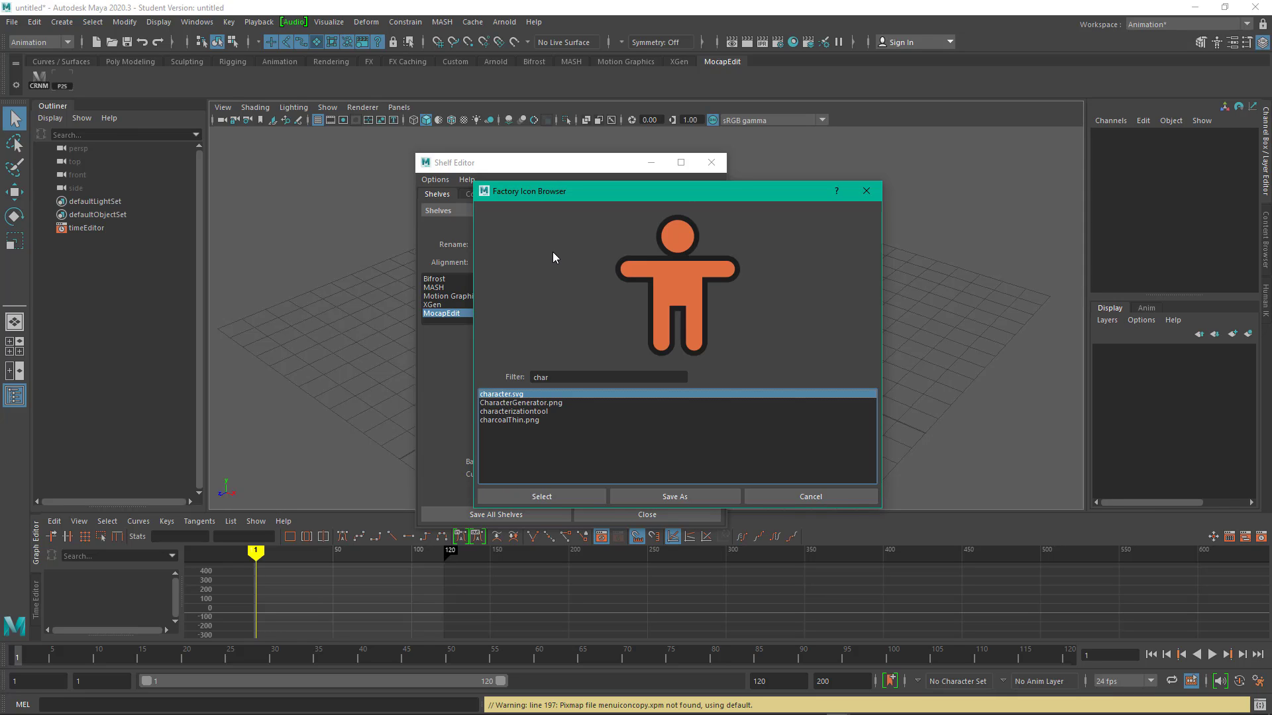
Compare the 'char' icons, then change the filter to 'joints'
{"action": "key", "text": "Down"}
{"action": "key", "text": "Down"}
{"action": "key", "text": "Down"}
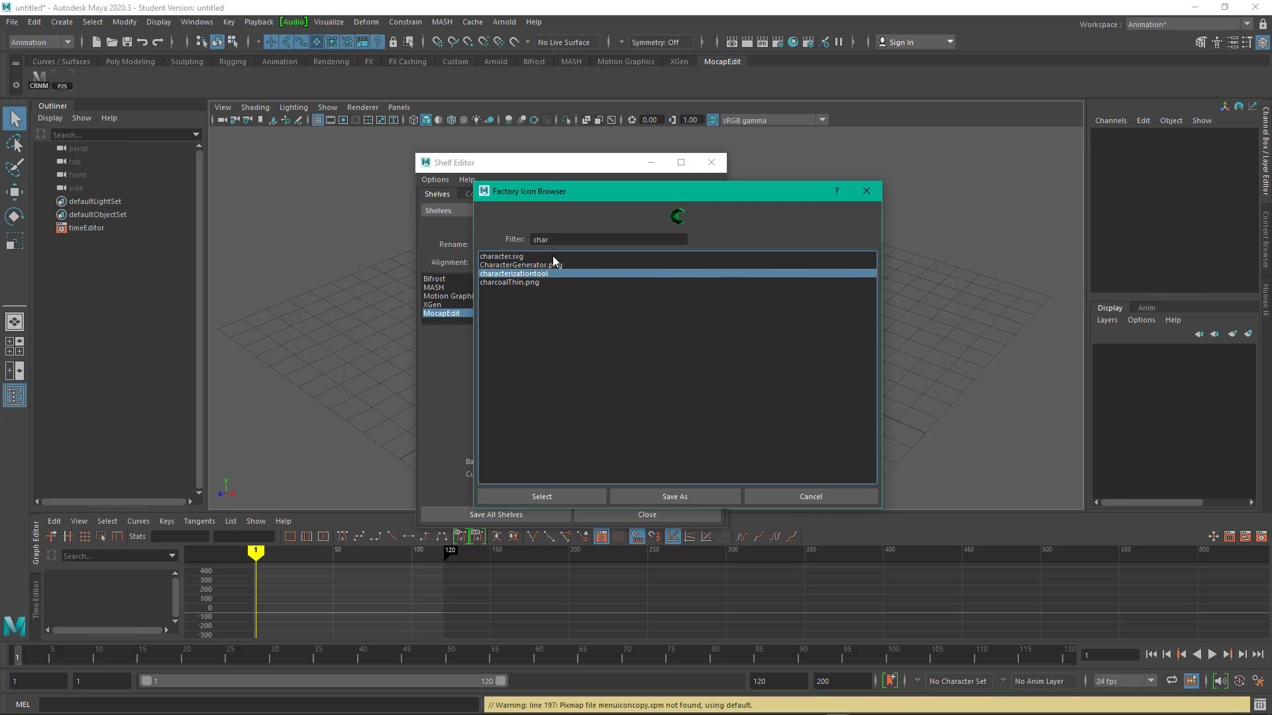
{"action": "key", "text": "Up"}
{"action": "key", "text": "Up"}
{"action": "key", "text": "Up"}
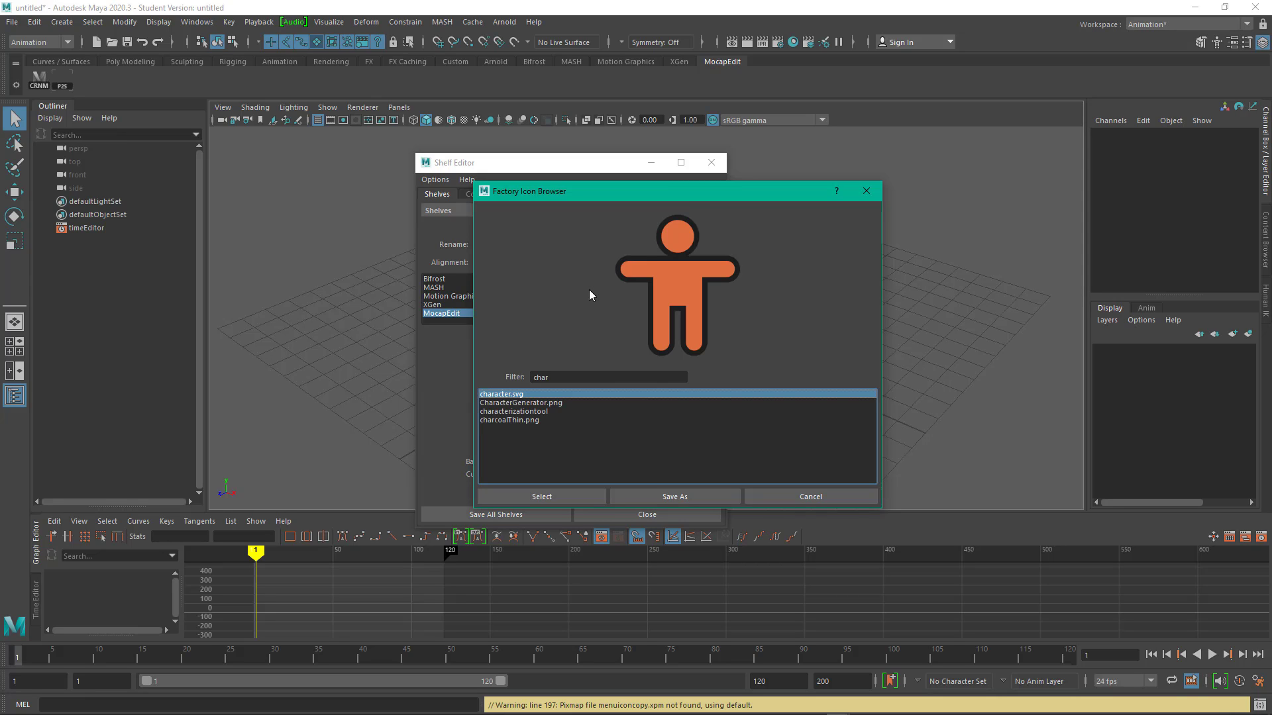
{"action": "key", "text": "Down"}
{"action": "key", "text": "Down"}
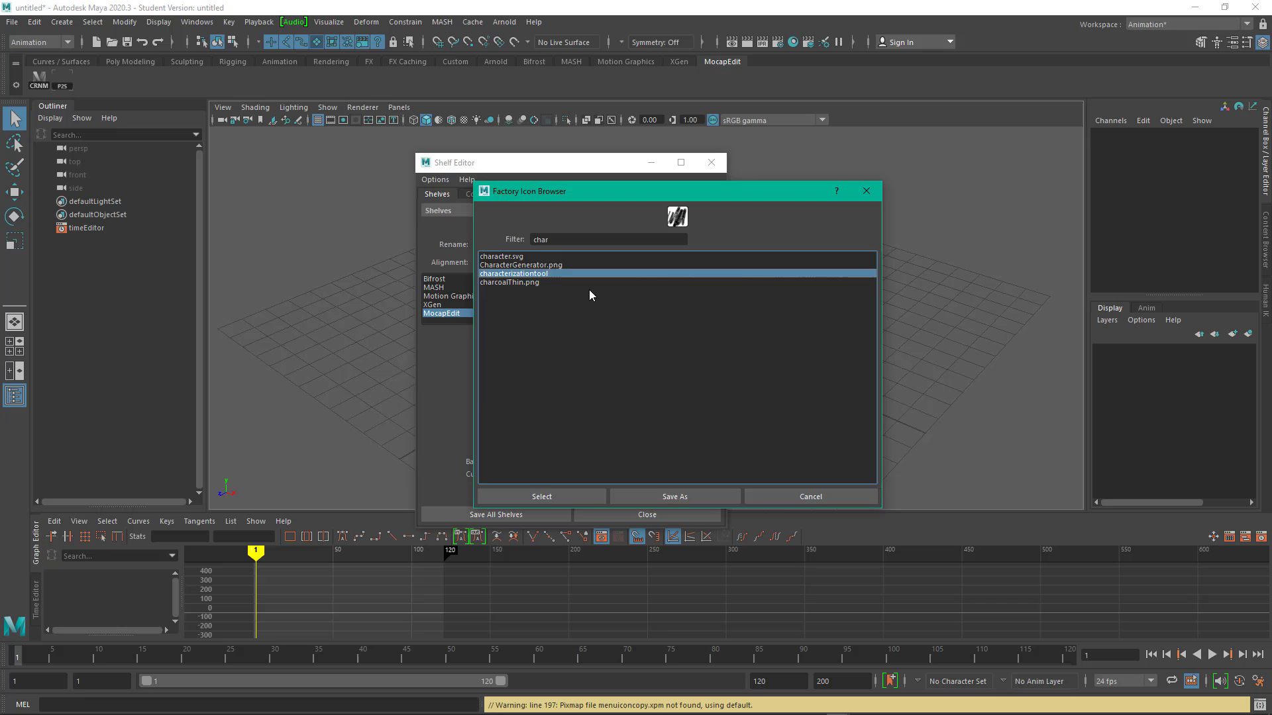
{"action": "key", "text": "Up"}
{"action": "key", "text": "Up"}
{"action": "left_click", "coordinate": [576, 377]}
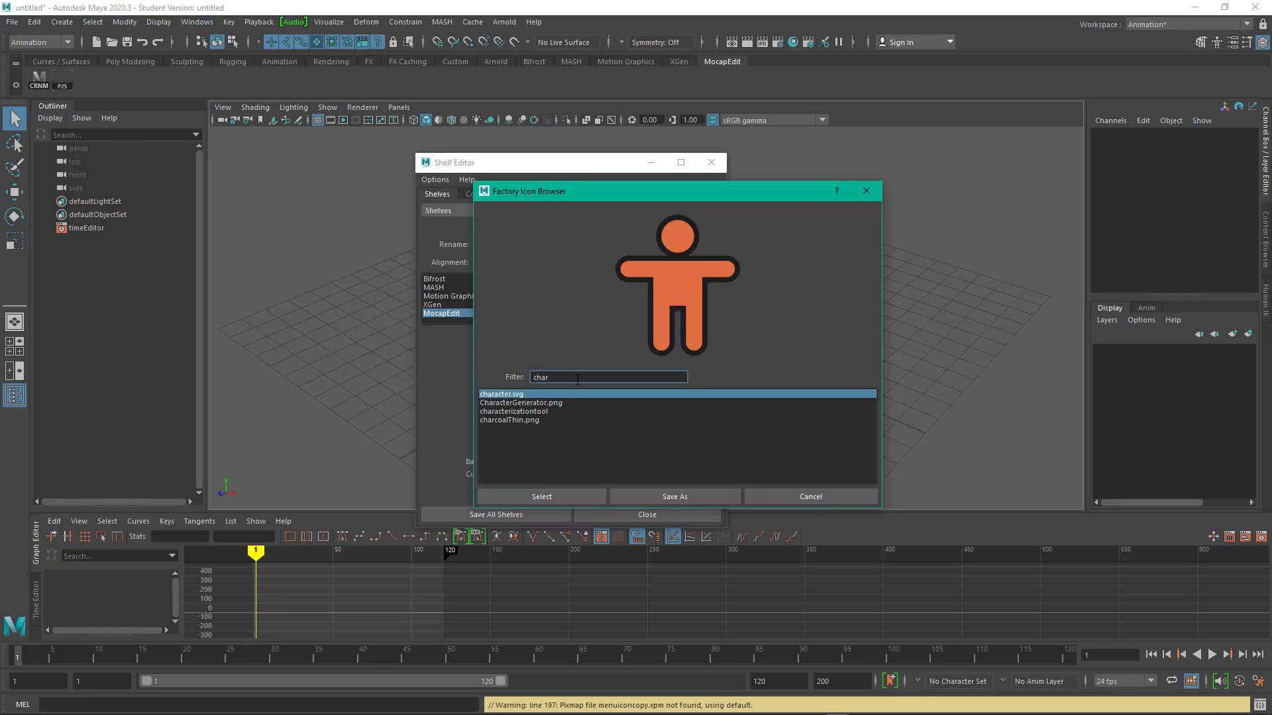
{"action": "key", "text": "BackSpace"}
{"action": "key", "text": "BackSpace"}
{"action": "key", "text": "BackSpace"}
{"action": "key", "text": "BackSpace"}
{"action": "type", "text": "joints"}
{"action": "key", "text": "Return"}
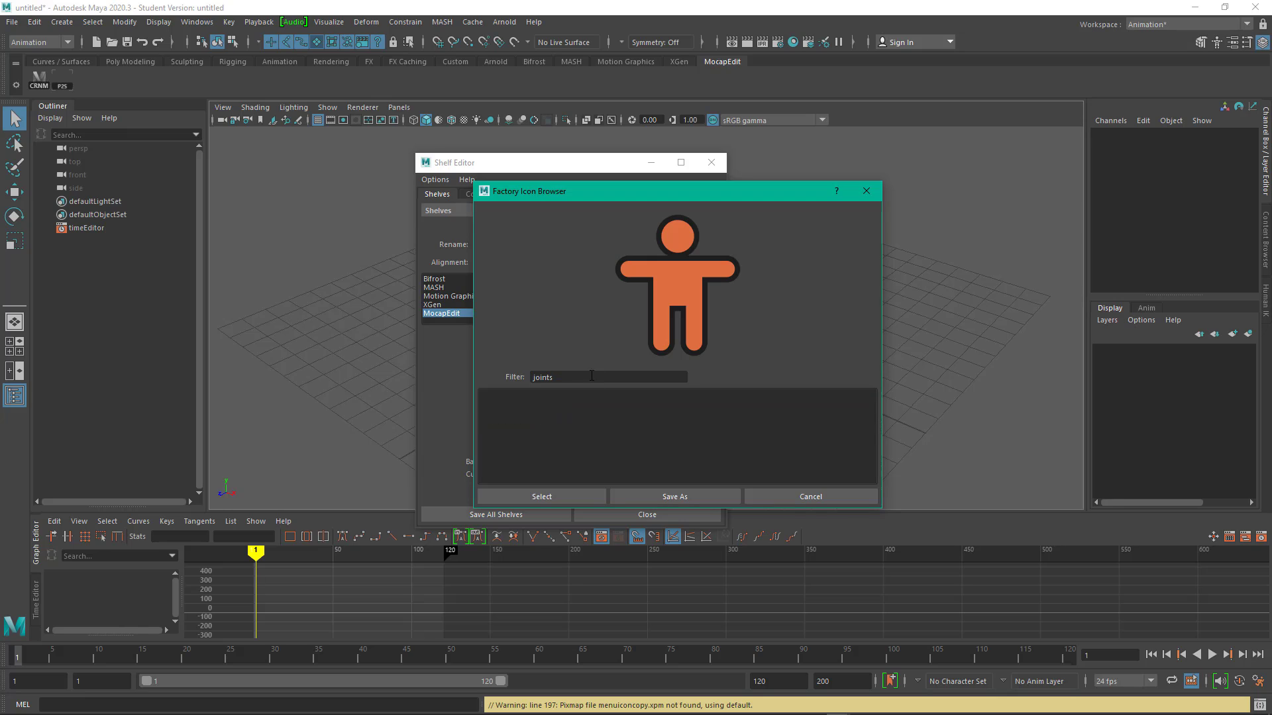
Narrow the filter to 'joint', preview those icons, then filter by 'Skeleton'
{"action": "left_click", "coordinate": [590, 377]}
{"action": "key", "text": "BackSpace"}
{"action": "key", "text": "Return"}
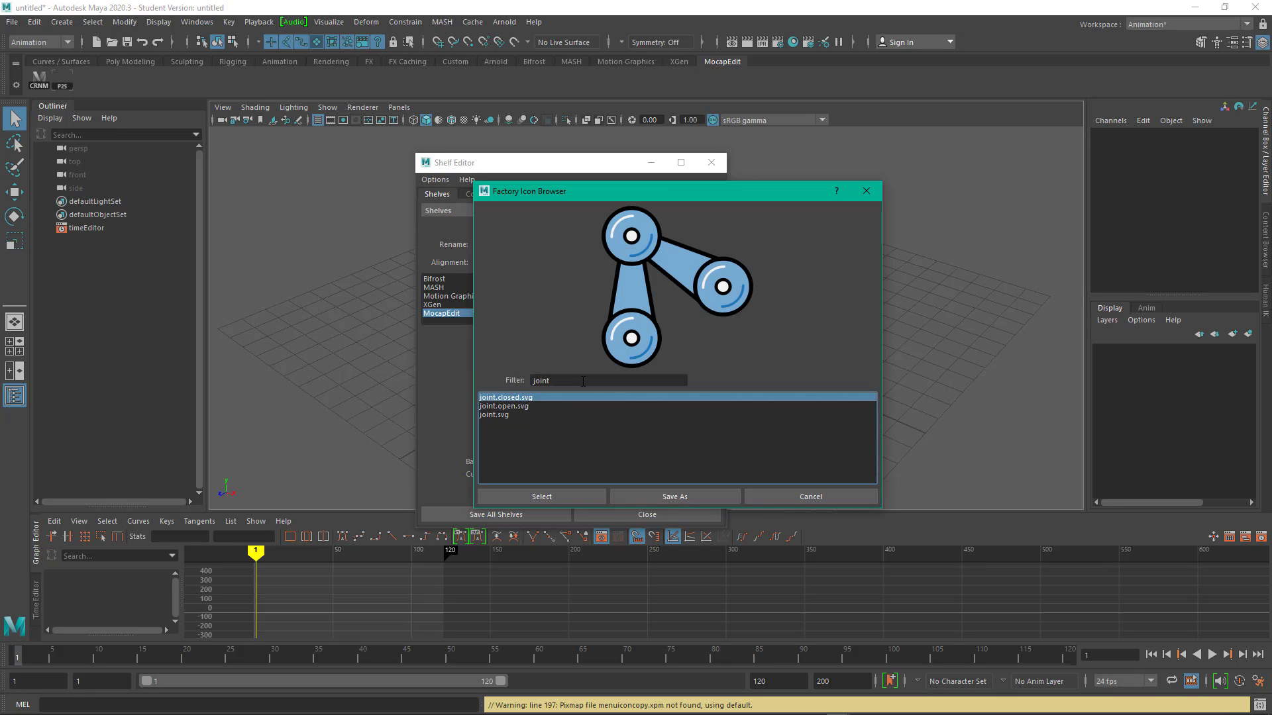
{"action": "key", "text": "Down"}
{"action": "key", "text": "Down"}
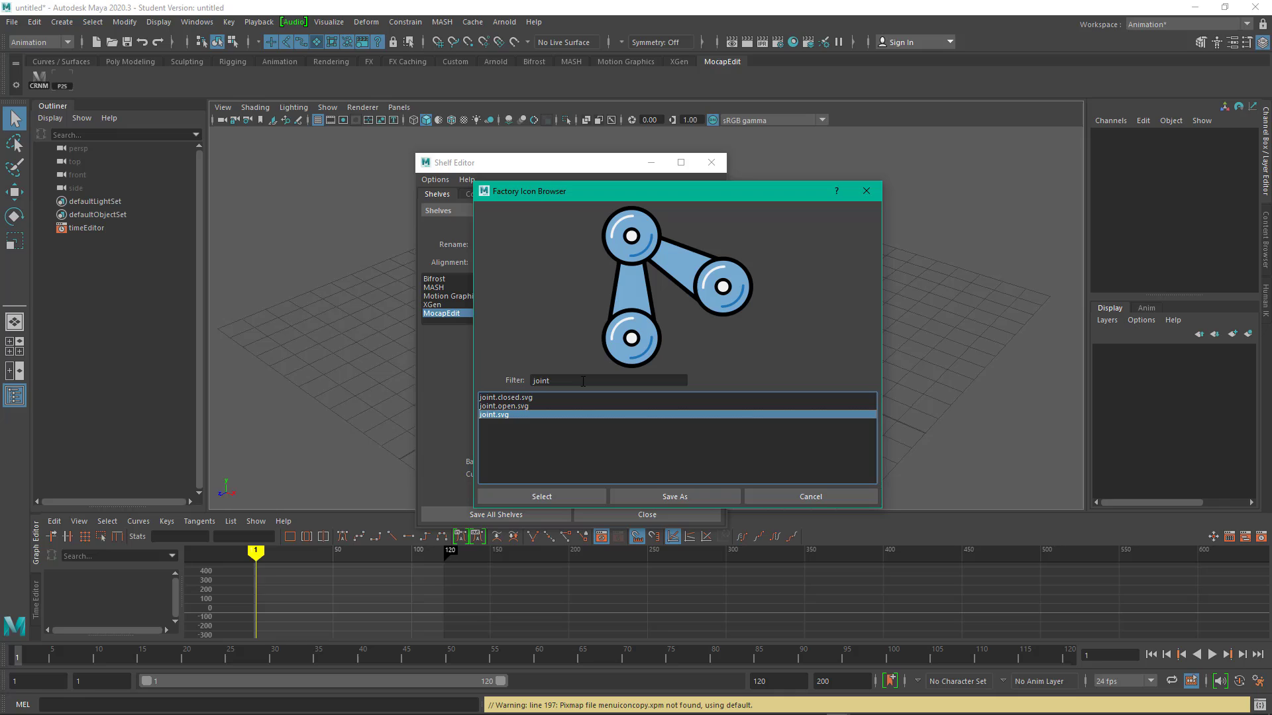
{"action": "key", "text": "BackSpace"}
{"action": "key", "text": "BackSpace"}
{"action": "key", "text": "BackSpace"}
{"action": "key", "text": "BackSpace"}
{"action": "key", "text": "BackSpace"}
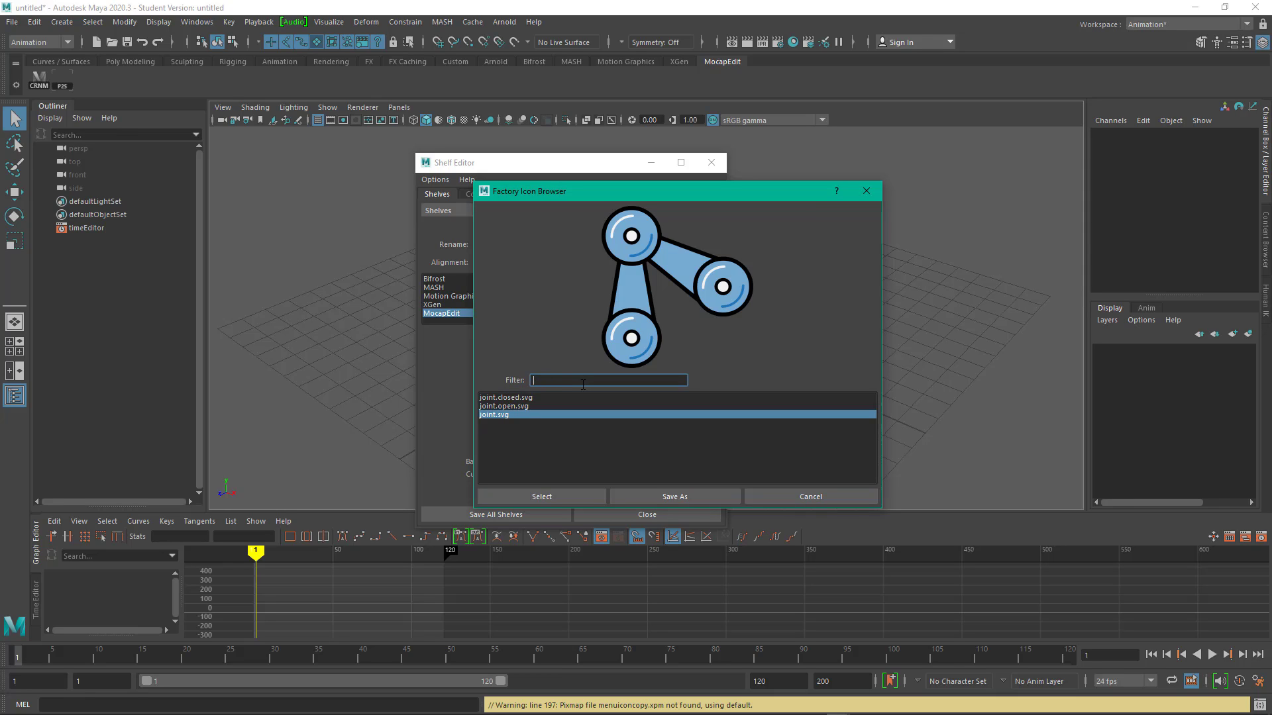
{"action": "type", "text": "Skeleton"}
{"action": "key", "text": "Return"}
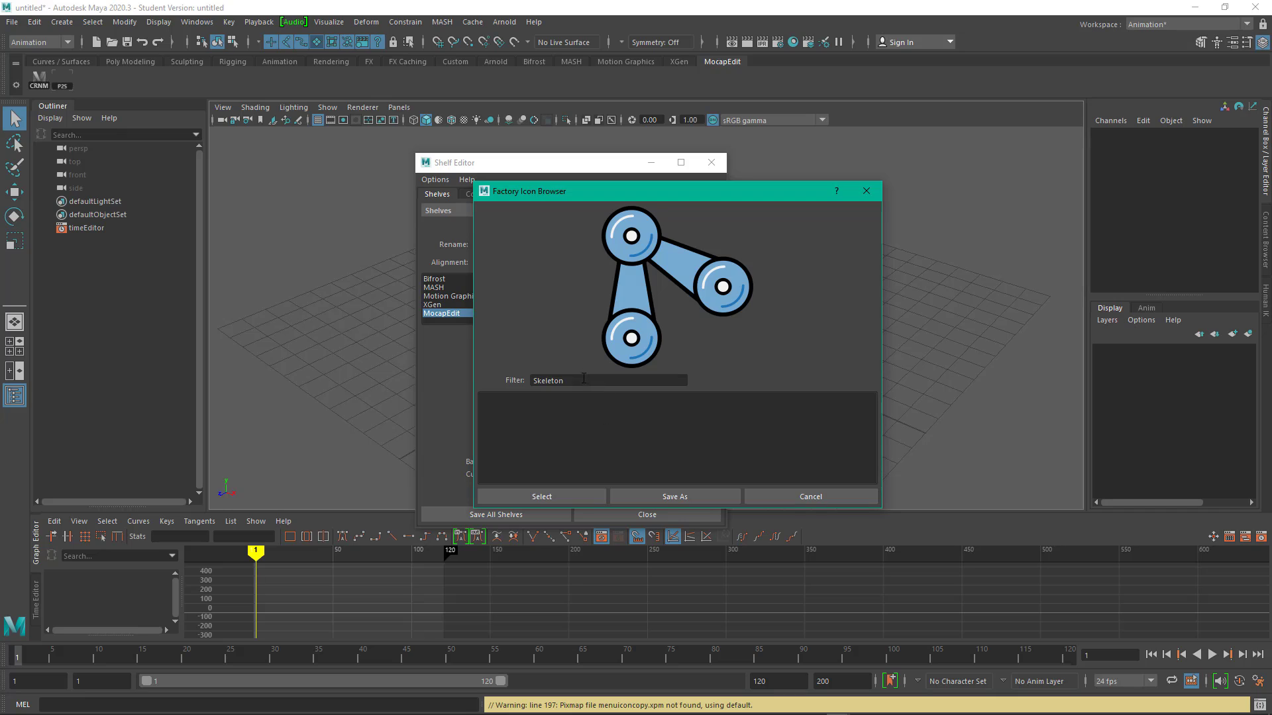
Clear the filter and assign addSkinInfluence.png as the P2S button's icon
{"action": "left_click", "coordinate": [584, 379]}
{"action": "key", "text": "BackSpace"}
{"action": "key", "text": "BackSpace"}
{"action": "key", "text": "BackSpace"}
{"action": "key", "text": "BackSpace"}
{"action": "key", "text": "BackSpace"}
{"action": "key", "text": "BackSpace"}
{"action": "key", "text": "BackSpace"}
{"action": "key", "text": "Return"}
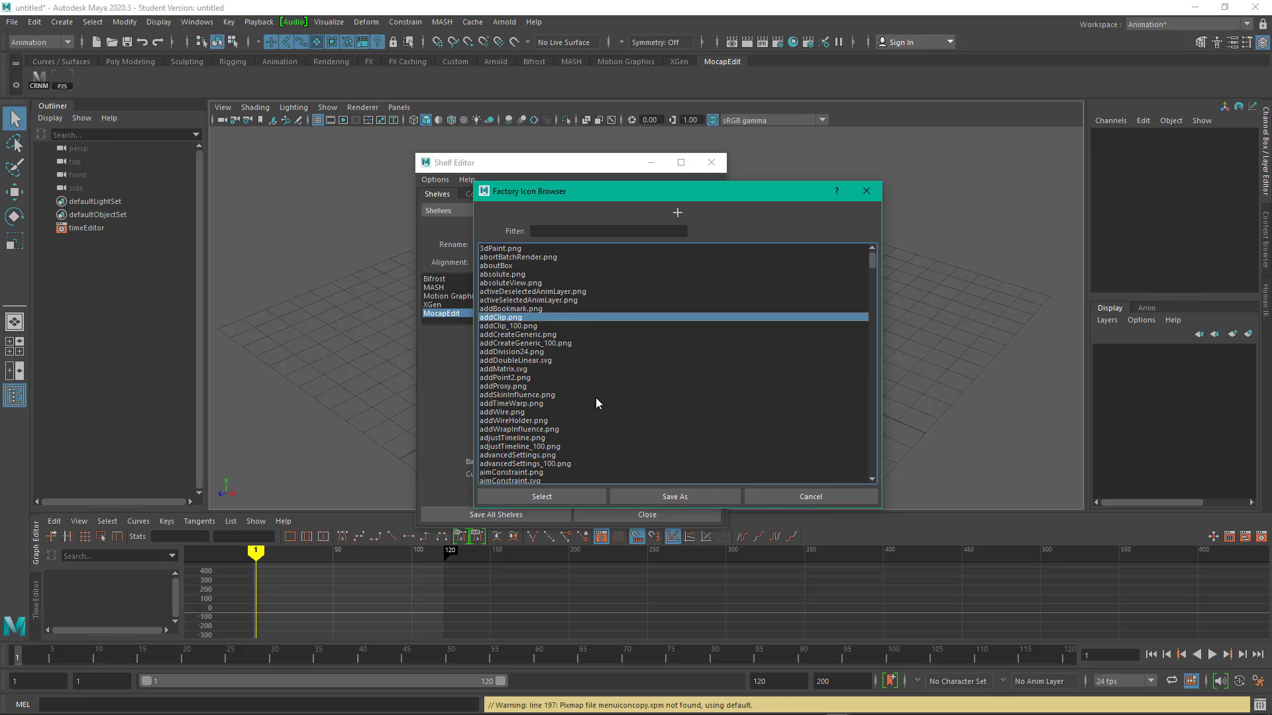
{"action": "left_click", "coordinate": [559, 378]}
{"action": "left_click", "coordinate": [538, 401]}
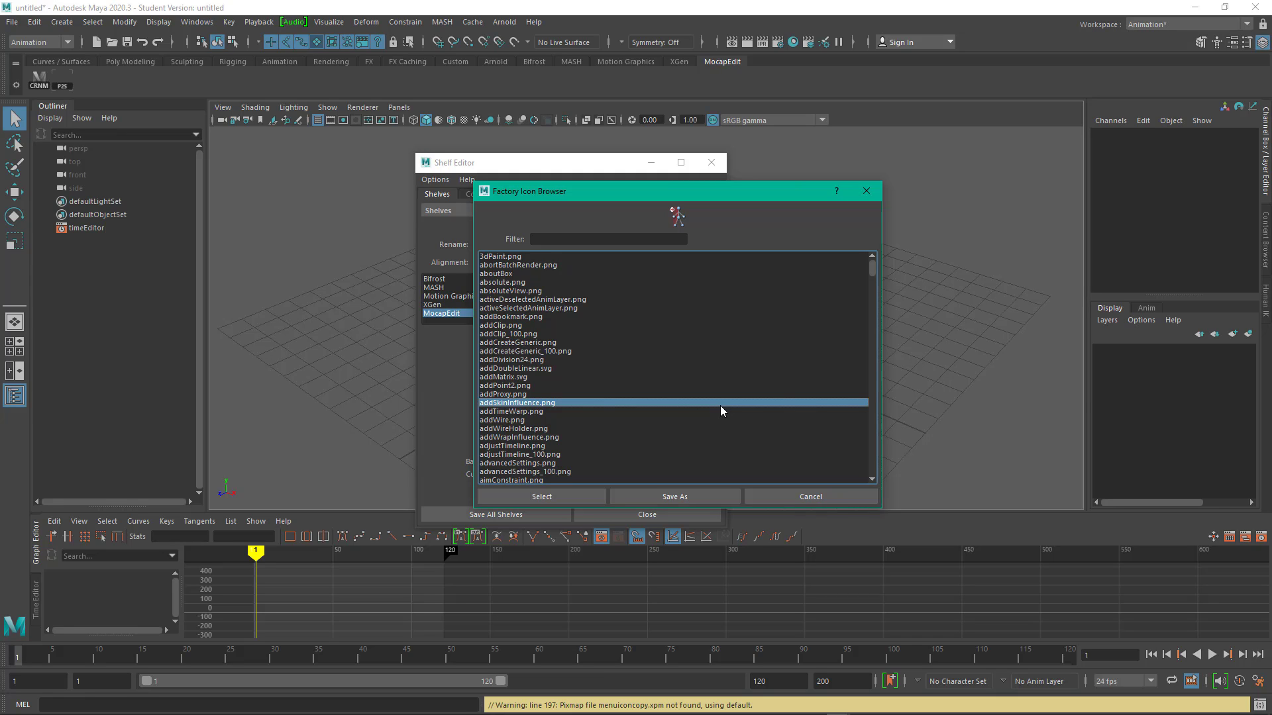
{"action": "left_click", "coordinate": [544, 496]}
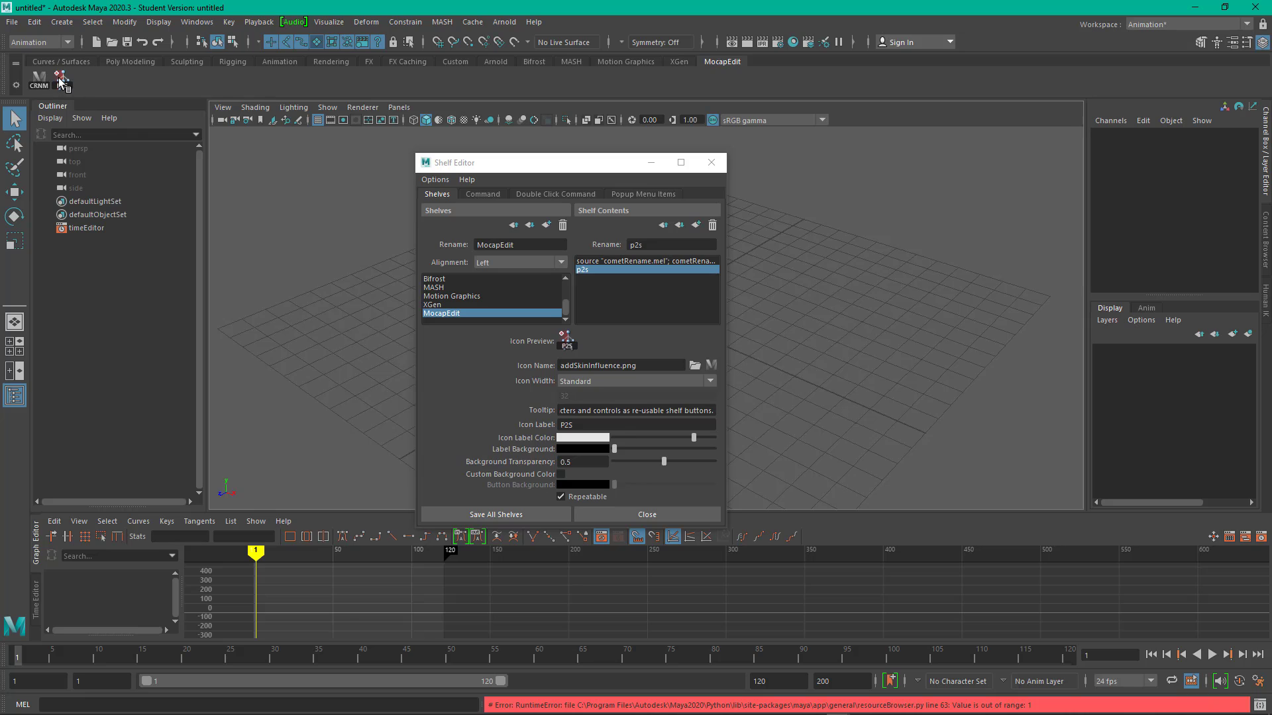
Save all shelves from the Shelf Editor, then again from the shelf gear menu
{"action": "left_click", "coordinate": [523, 515]}
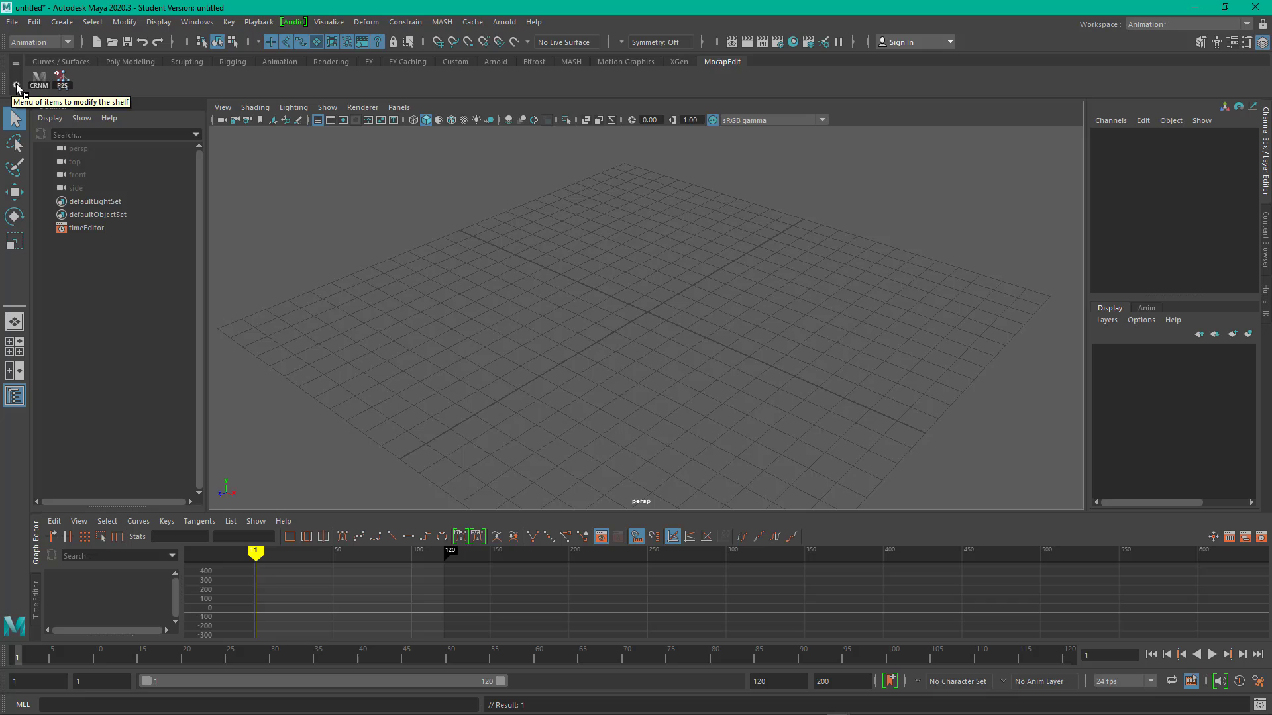
{"action": "left_click", "coordinate": [17, 88]}
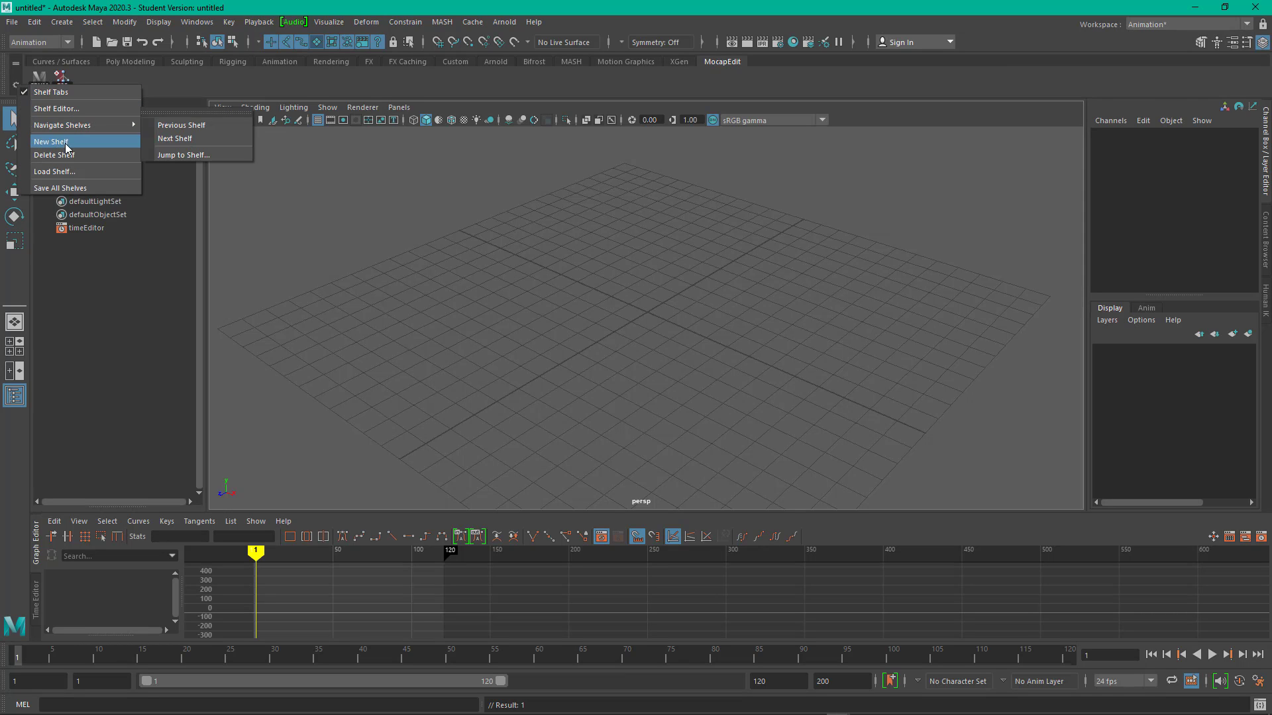
{"action": "left_click", "coordinate": [66, 188]}
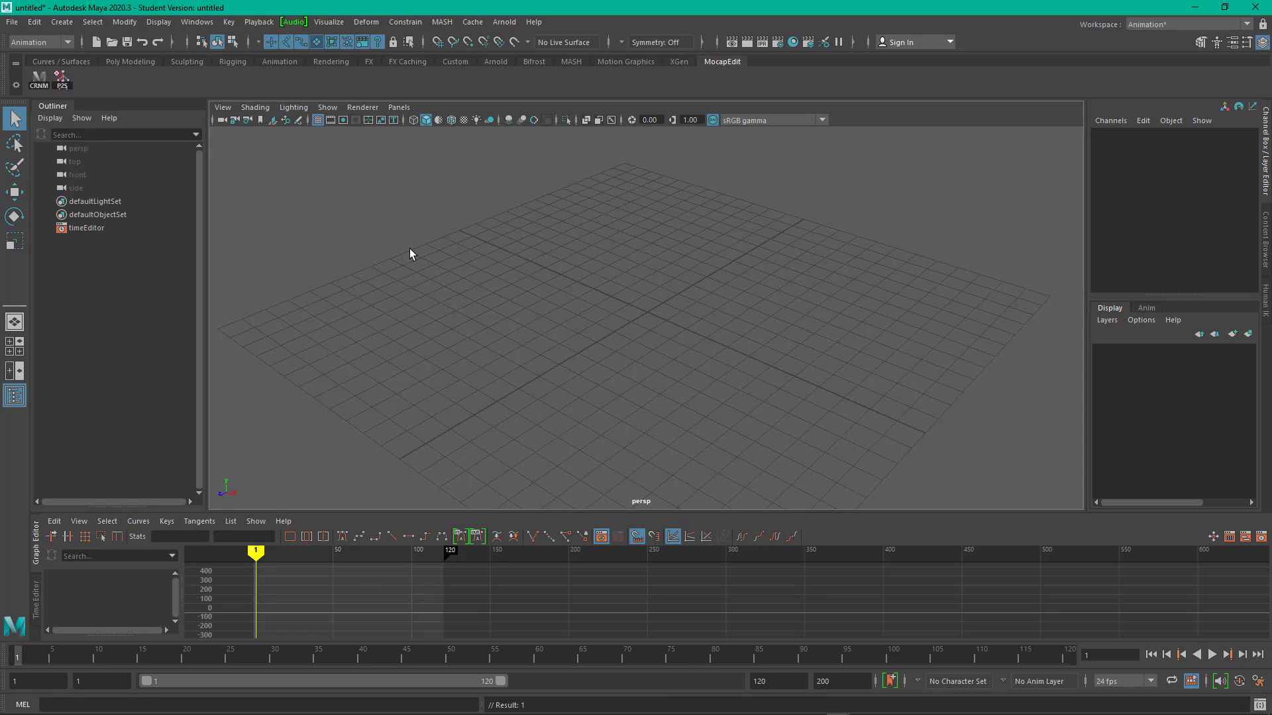
{"action": "key", "text": "alt+Tab"}
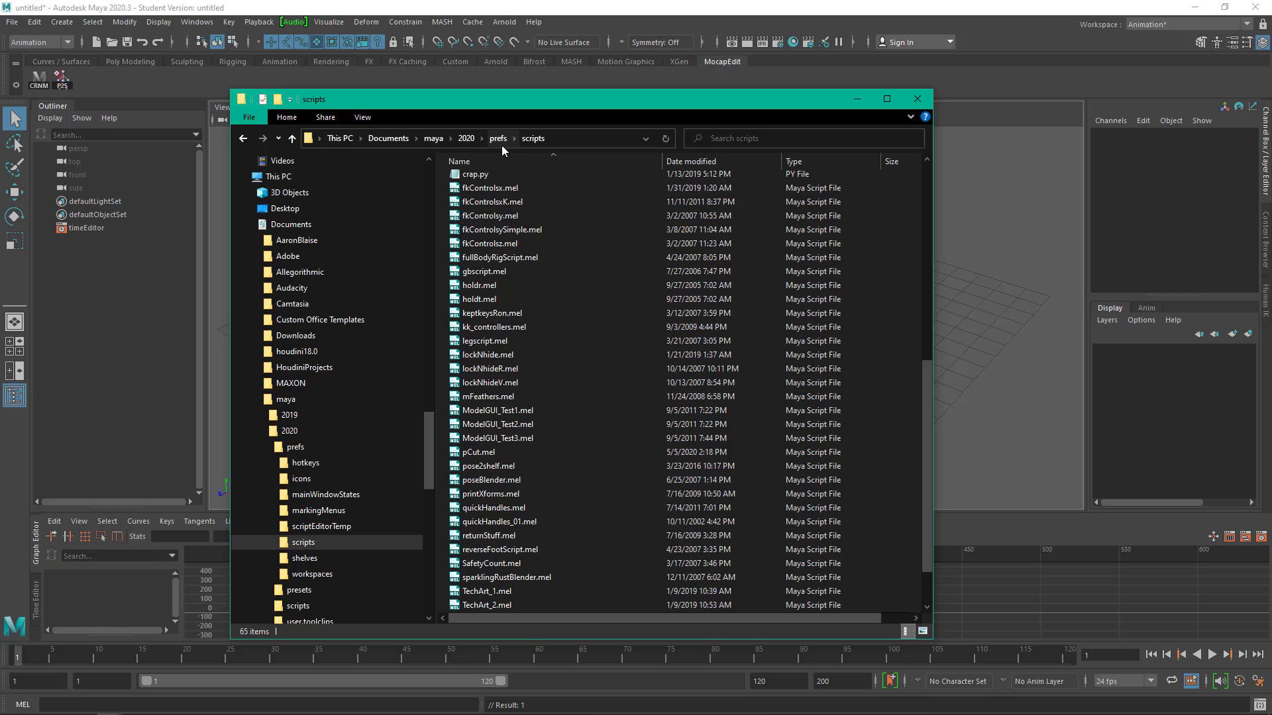
{"action": "left_click", "coordinate": [498, 139]}
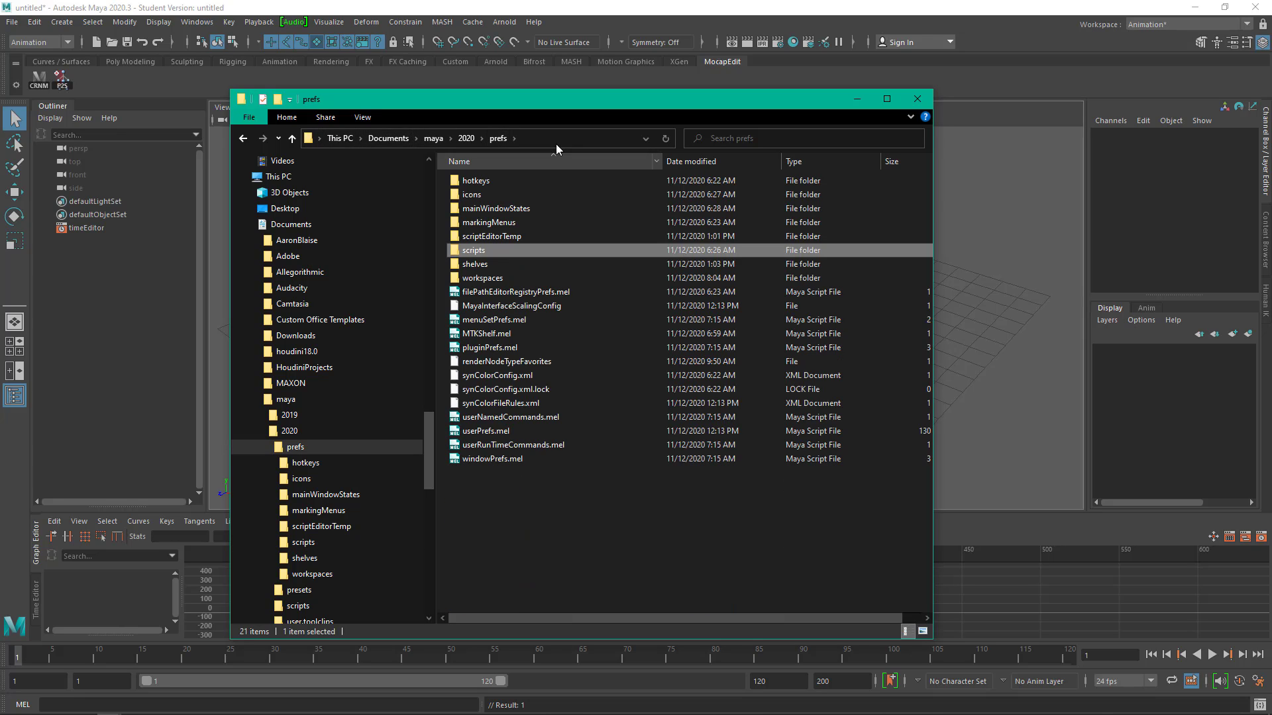
{"action": "left_click", "coordinate": [579, 143]}
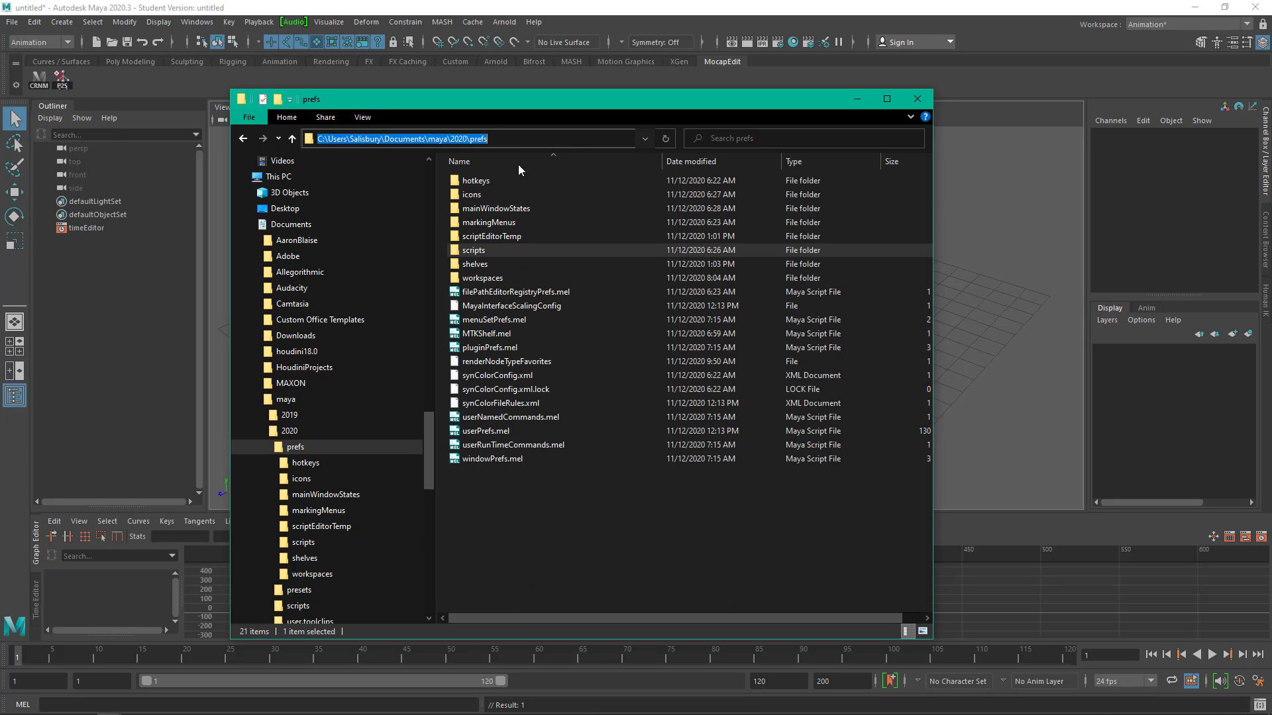
{"action": "double_click", "coordinate": [504, 262]}
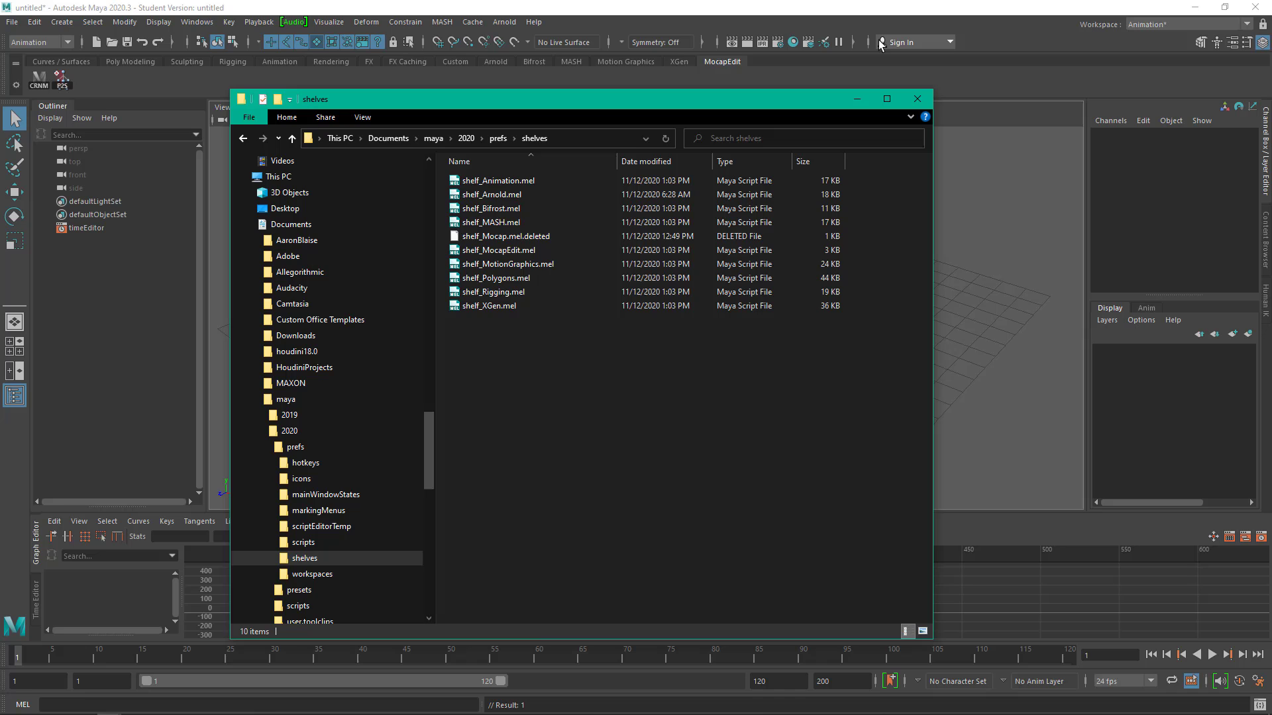
{"action": "left_click", "coordinate": [917, 98]}
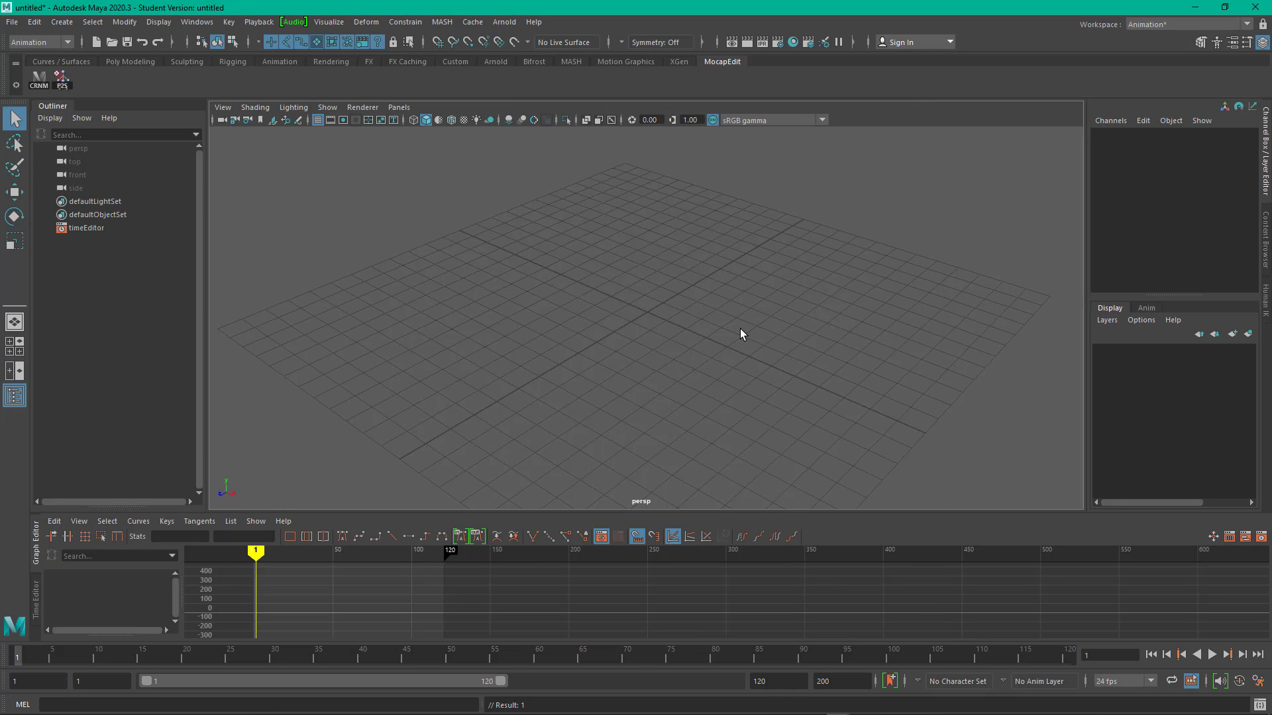
Add a Hier button for Select > Hierarchy to the MocapEdit shelf
{"action": "left_click_drag", "start_coordinate": [729, 304], "coordinate": [637, 292], "text": "alt"}
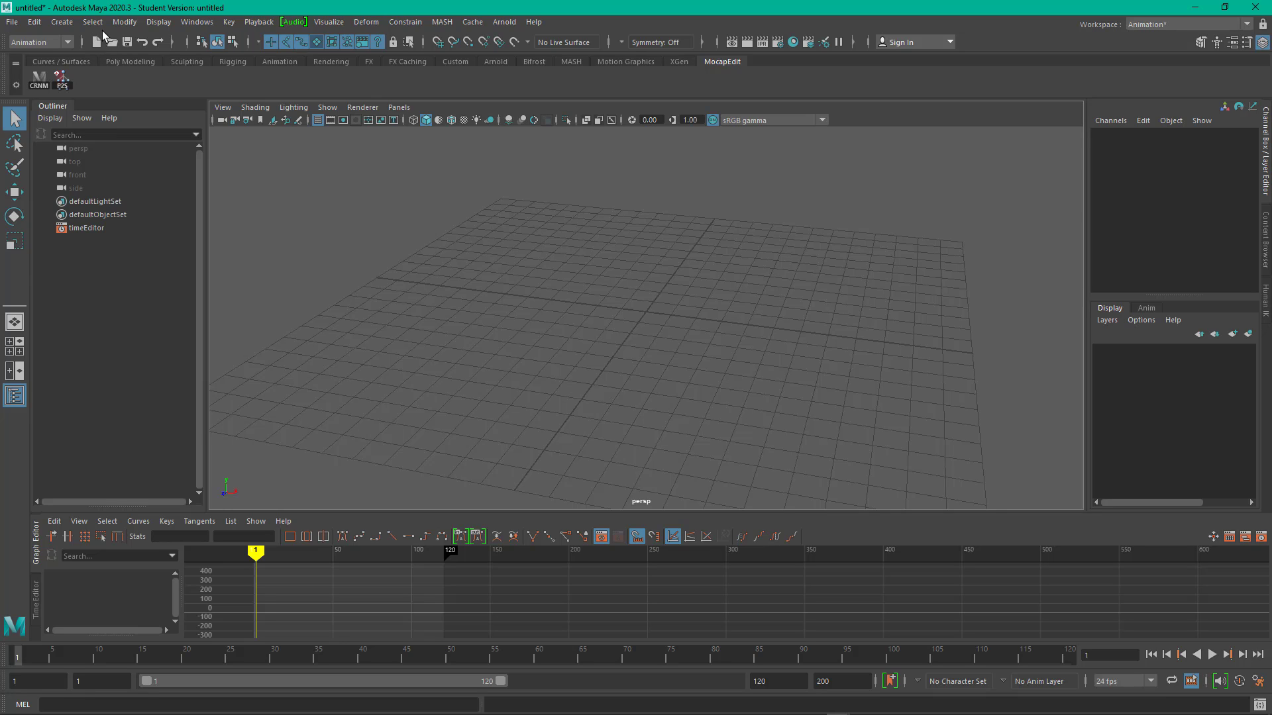
{"action": "left_click", "coordinate": [93, 22]}
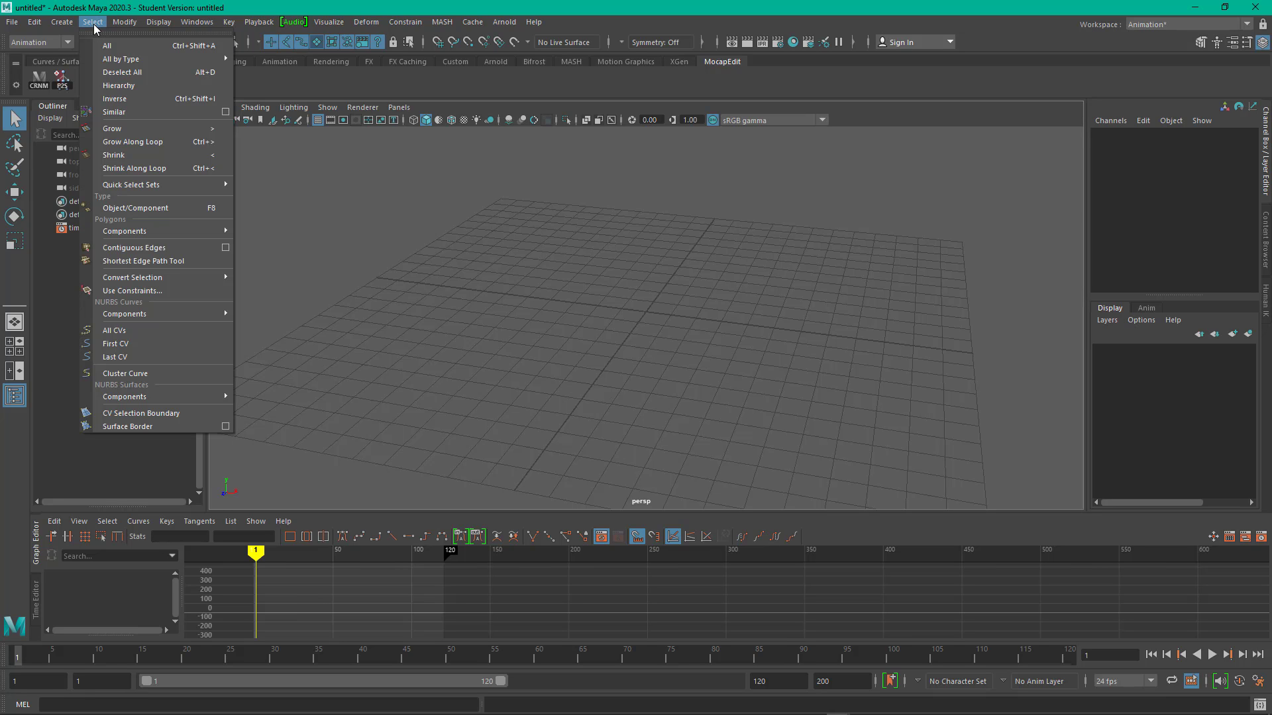
{"action": "left_click", "coordinate": [134, 85], "text": "ctrl+shift"}
{"action": "left_click", "coordinate": [354, 88]}
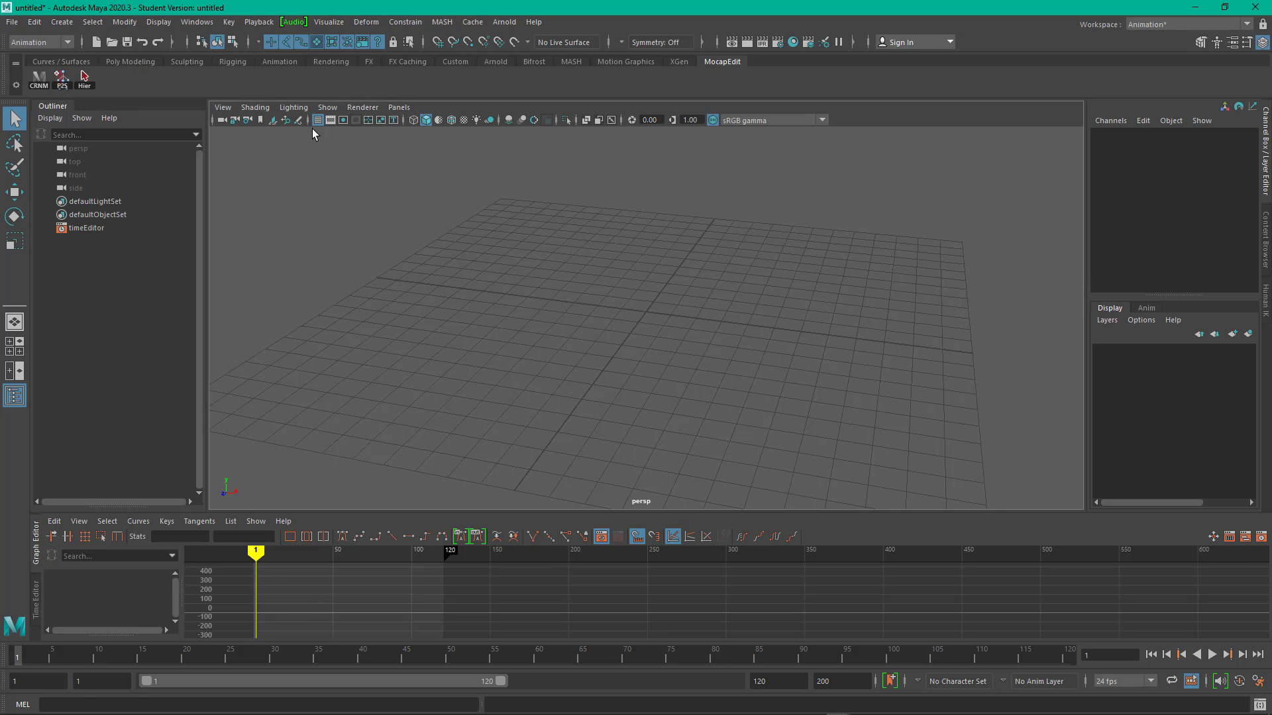
Test Hier, move it to the front ahead of CRNM and P2S, and save all shelves
{"action": "left_click", "coordinate": [85, 78]}
{"action": "left_click", "coordinate": [84, 78]}
{"action": "middle_click_drag", "start_coordinate": [85, 78], "coordinate": [33, 89]}
{"action": "left_click", "coordinate": [16, 85]}
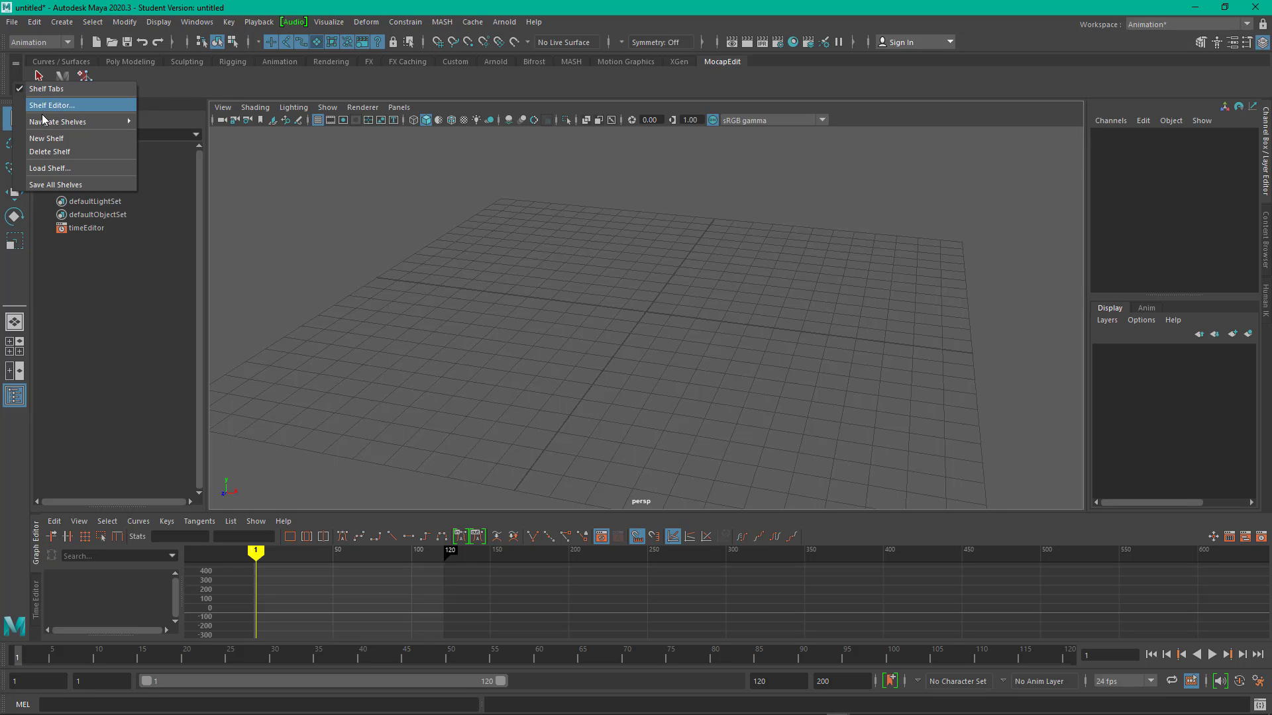
{"action": "left_click", "coordinate": [59, 185]}
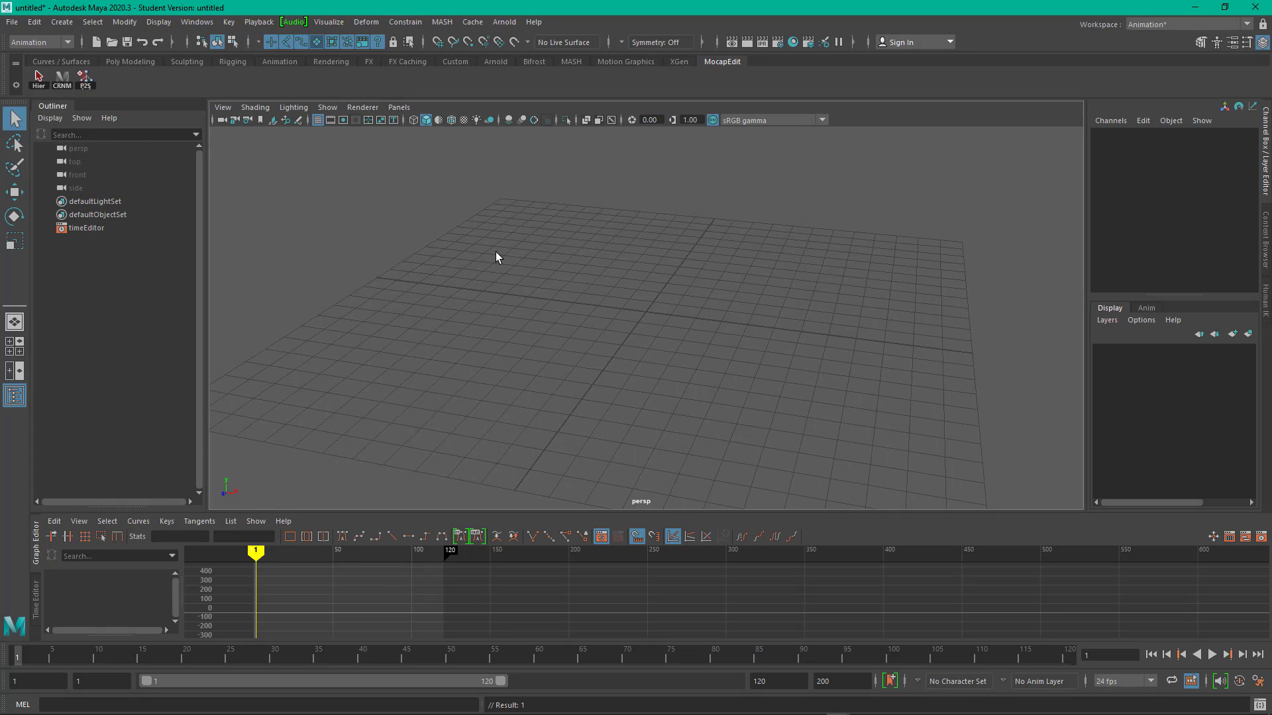